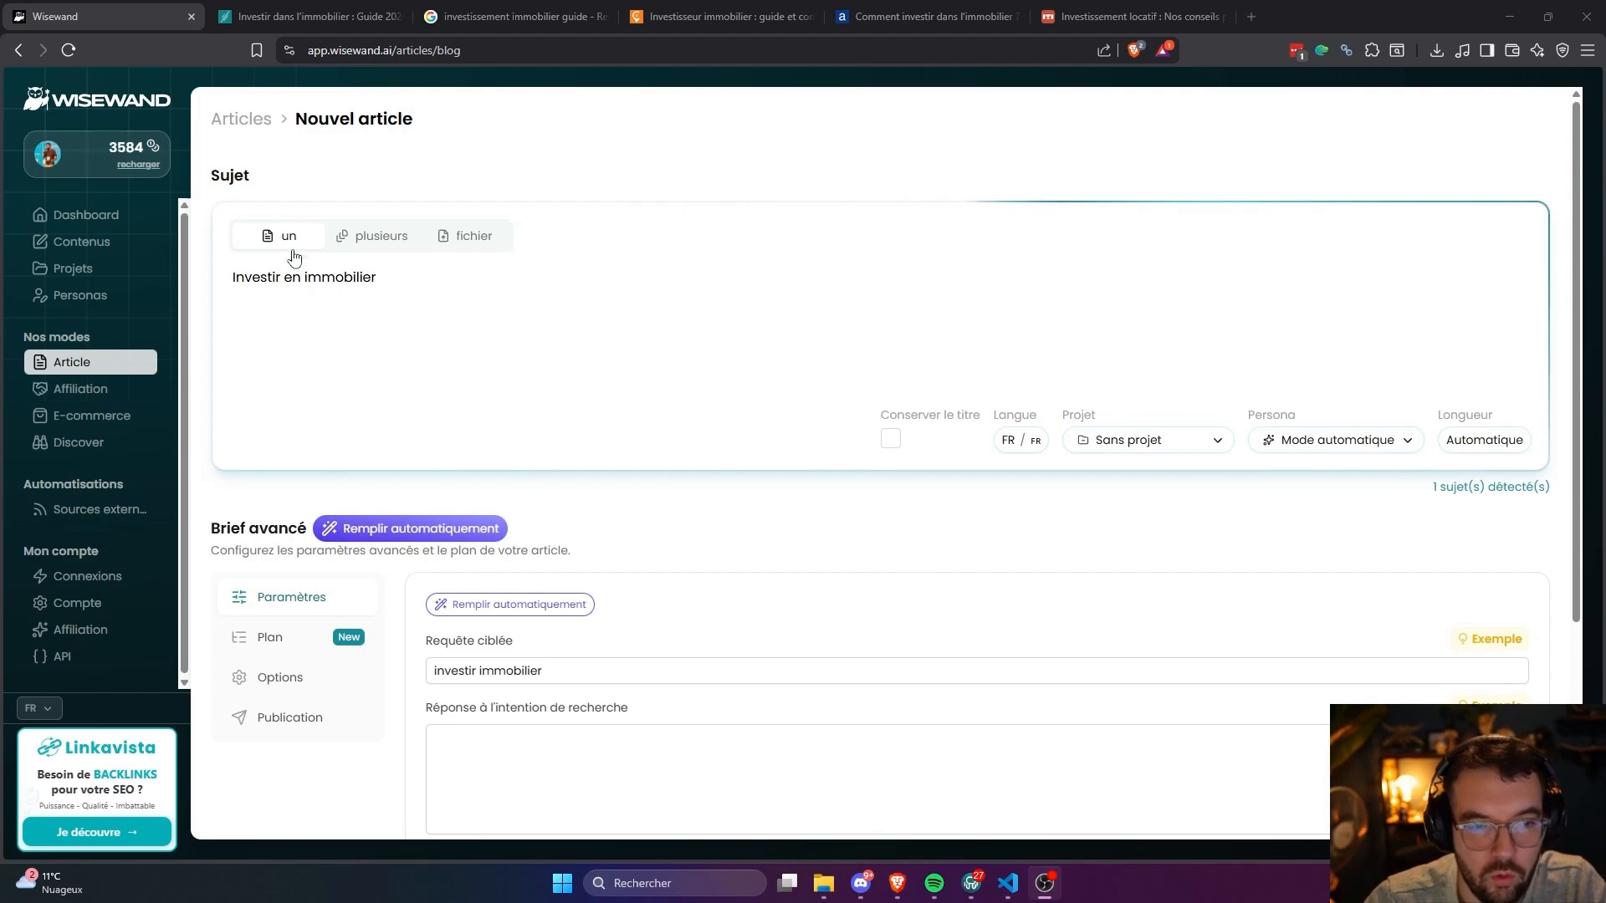
Leave title preservation off and save the article's language as Français with France as the country.
{"action": "left_click", "coordinate": [890, 438]}
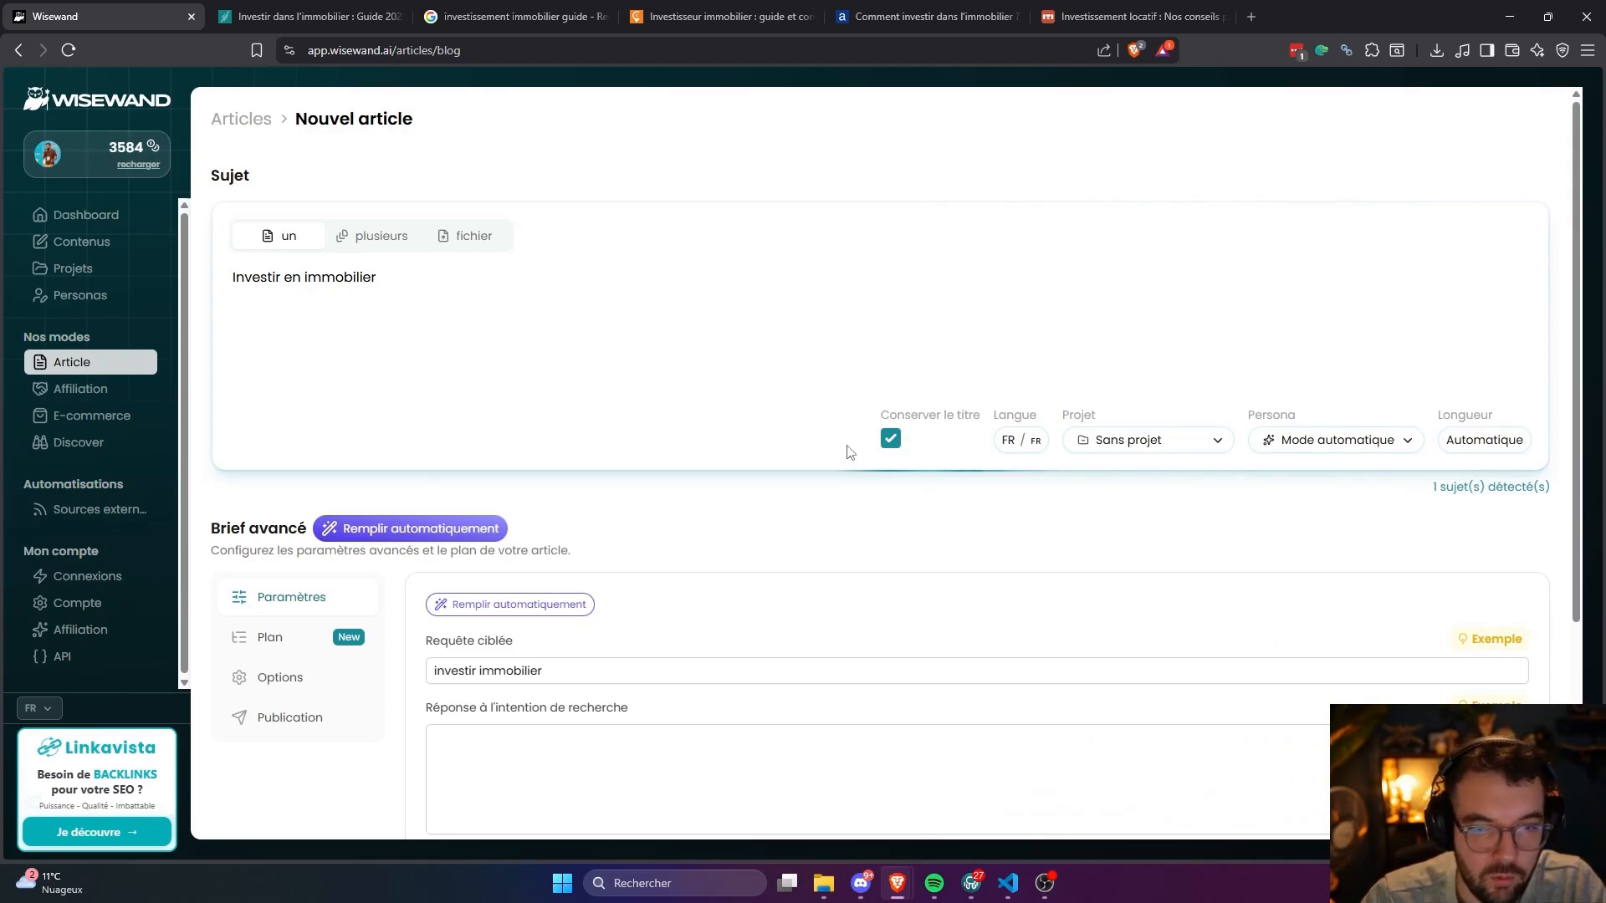
{"action": "left_click", "coordinate": [886, 445]}
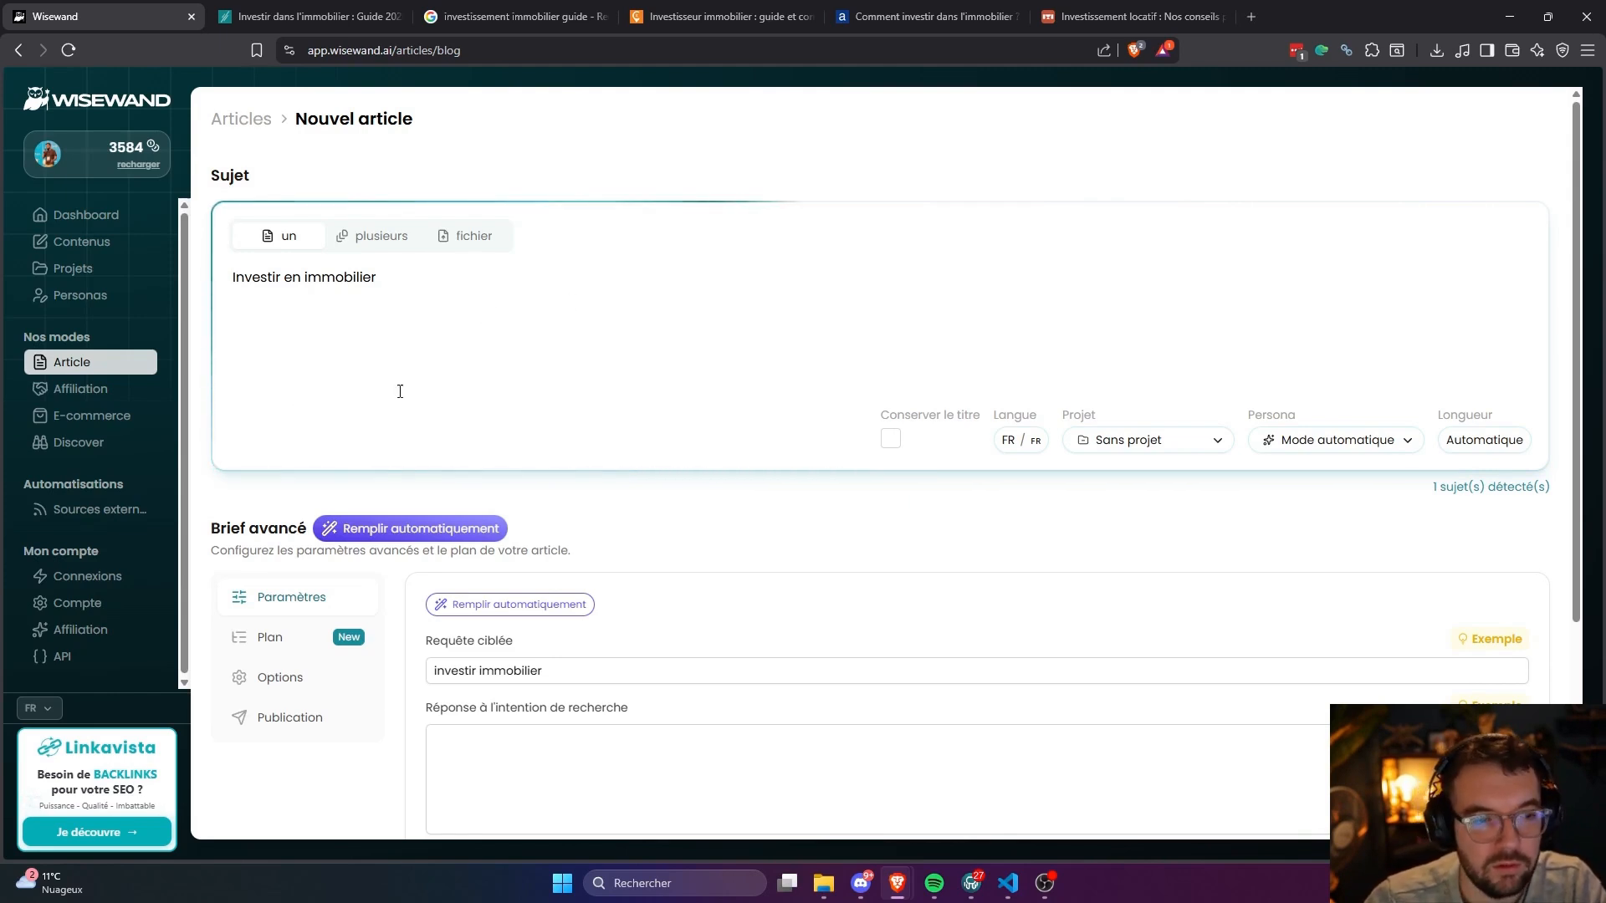
{"action": "left_click", "coordinate": [1033, 448]}
{"action": "left_click", "coordinate": [749, 467]}
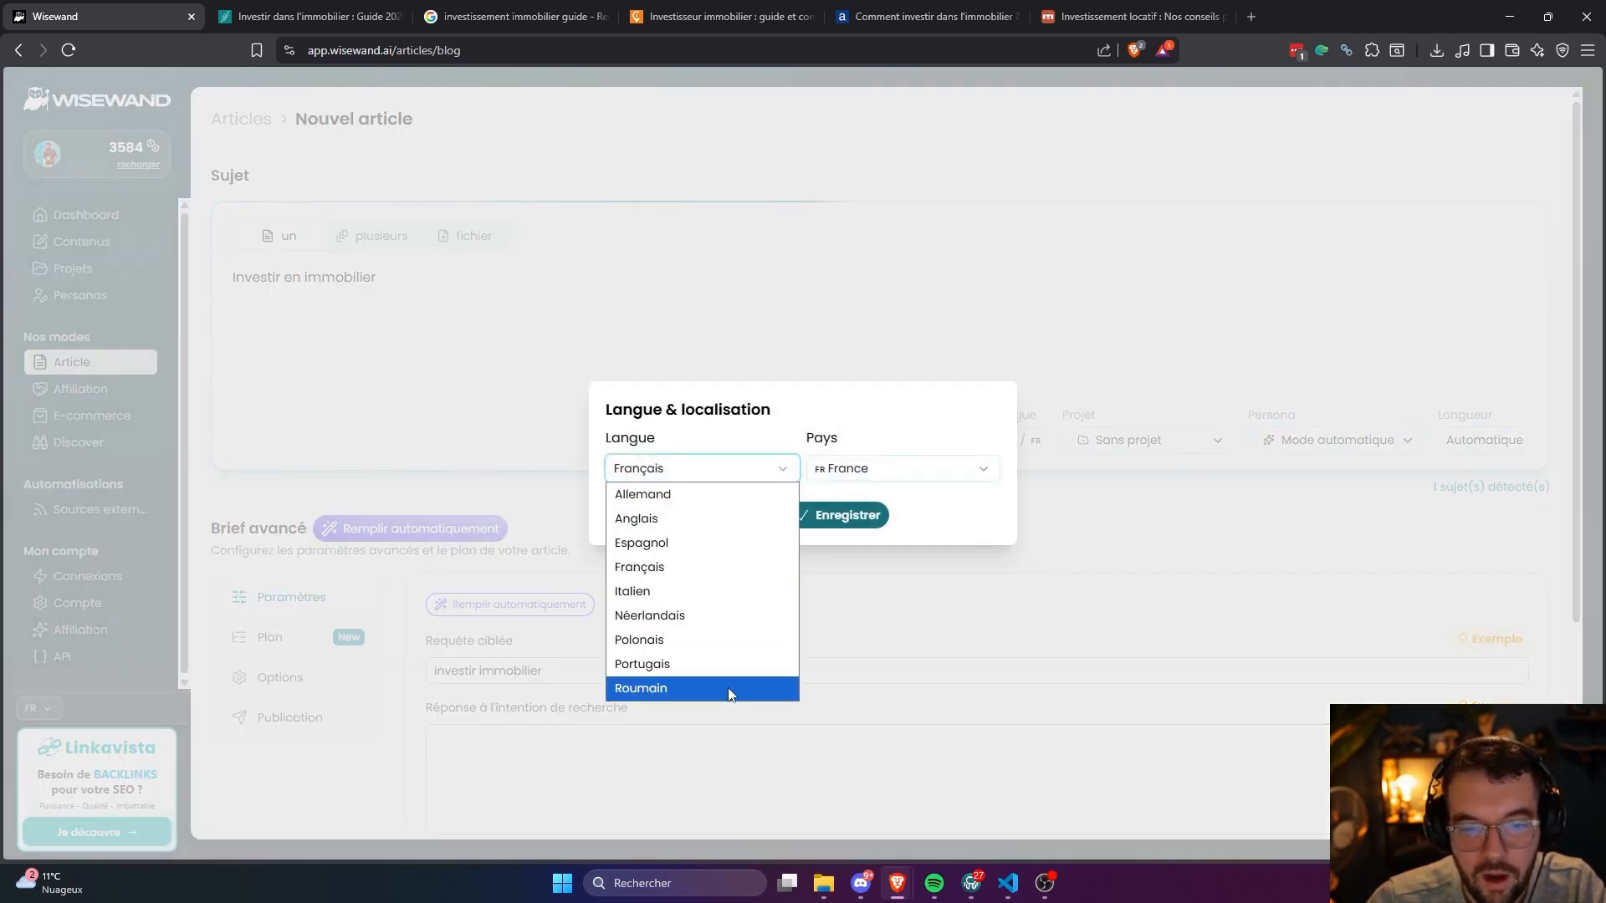
{"action": "left_click", "coordinate": [749, 466]}
{"action": "left_click", "coordinate": [914, 474]}
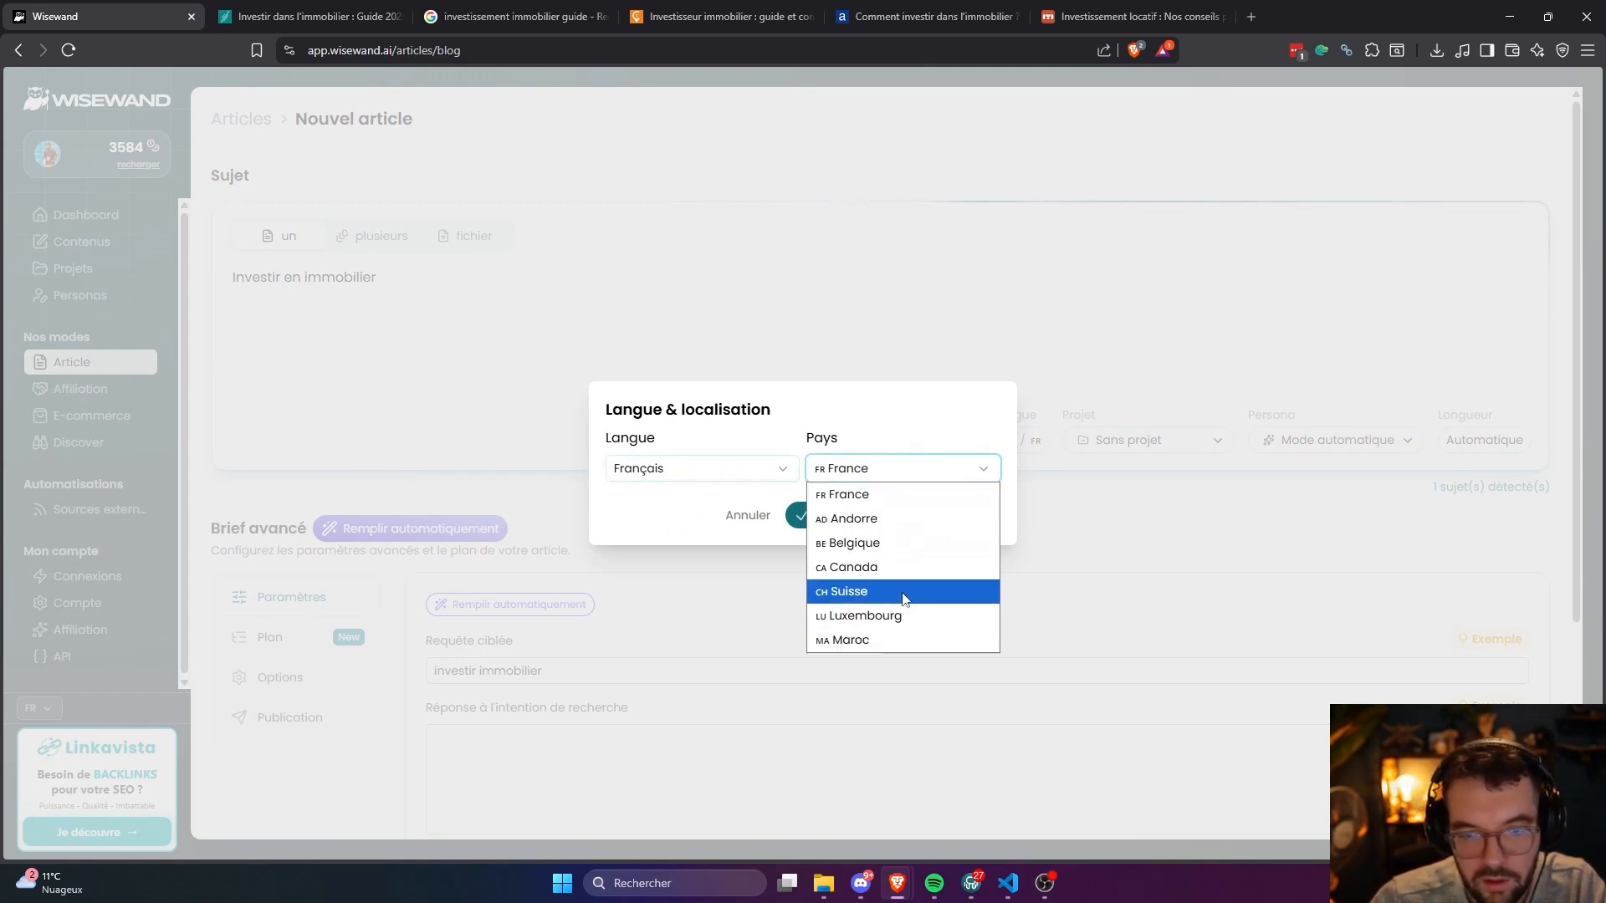
{"action": "left_click", "coordinate": [953, 474]}
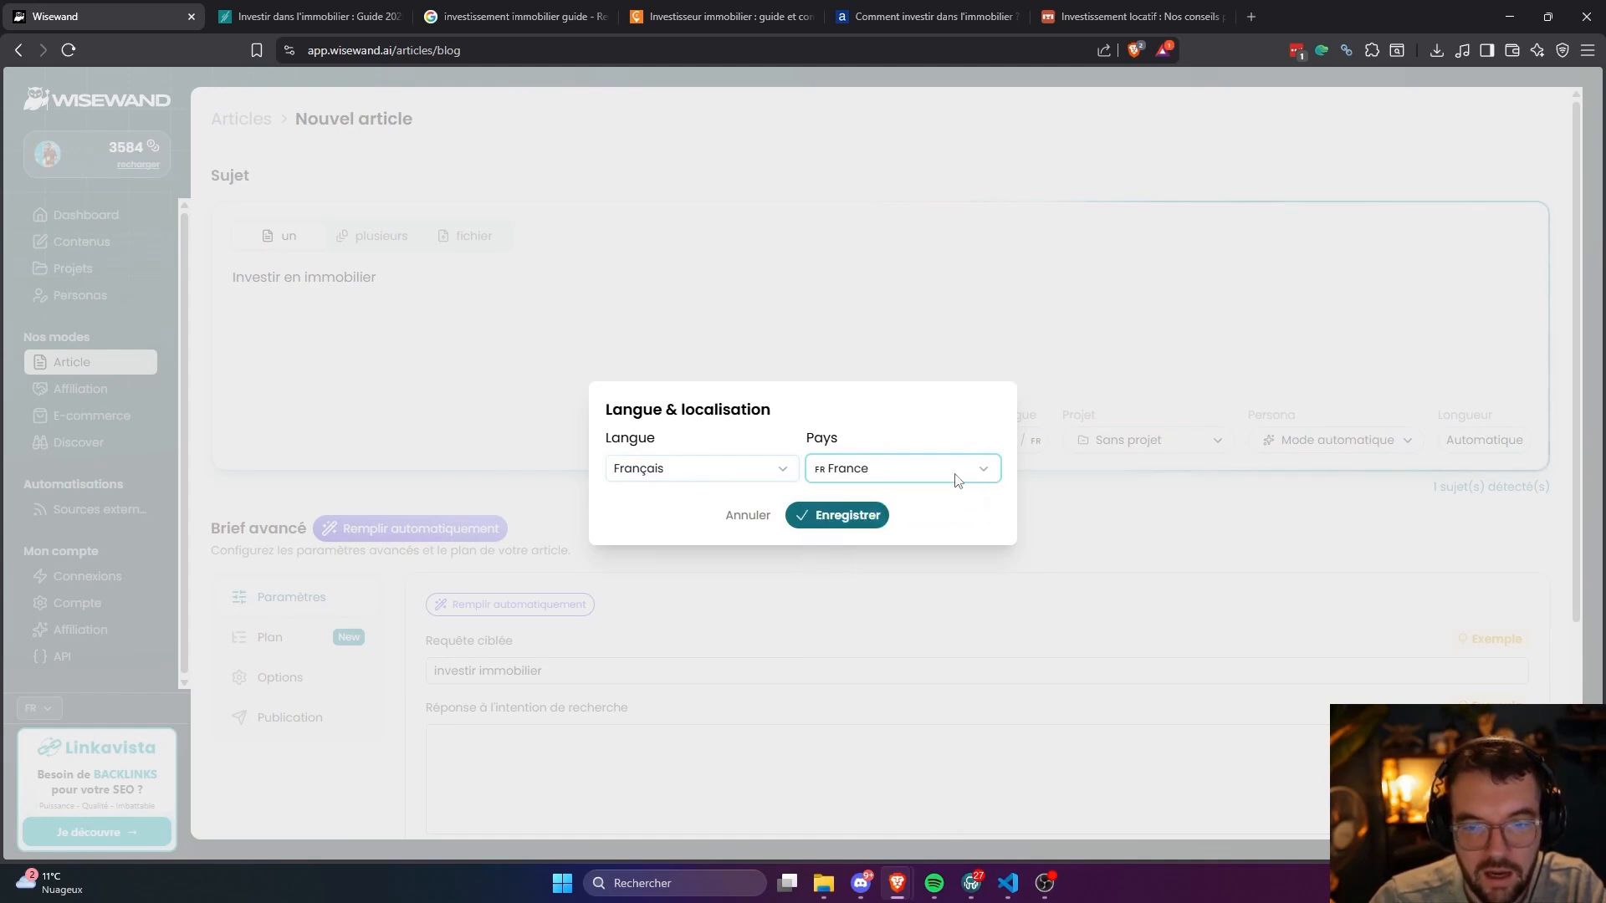
{"action": "left_click", "coordinate": [845, 522]}
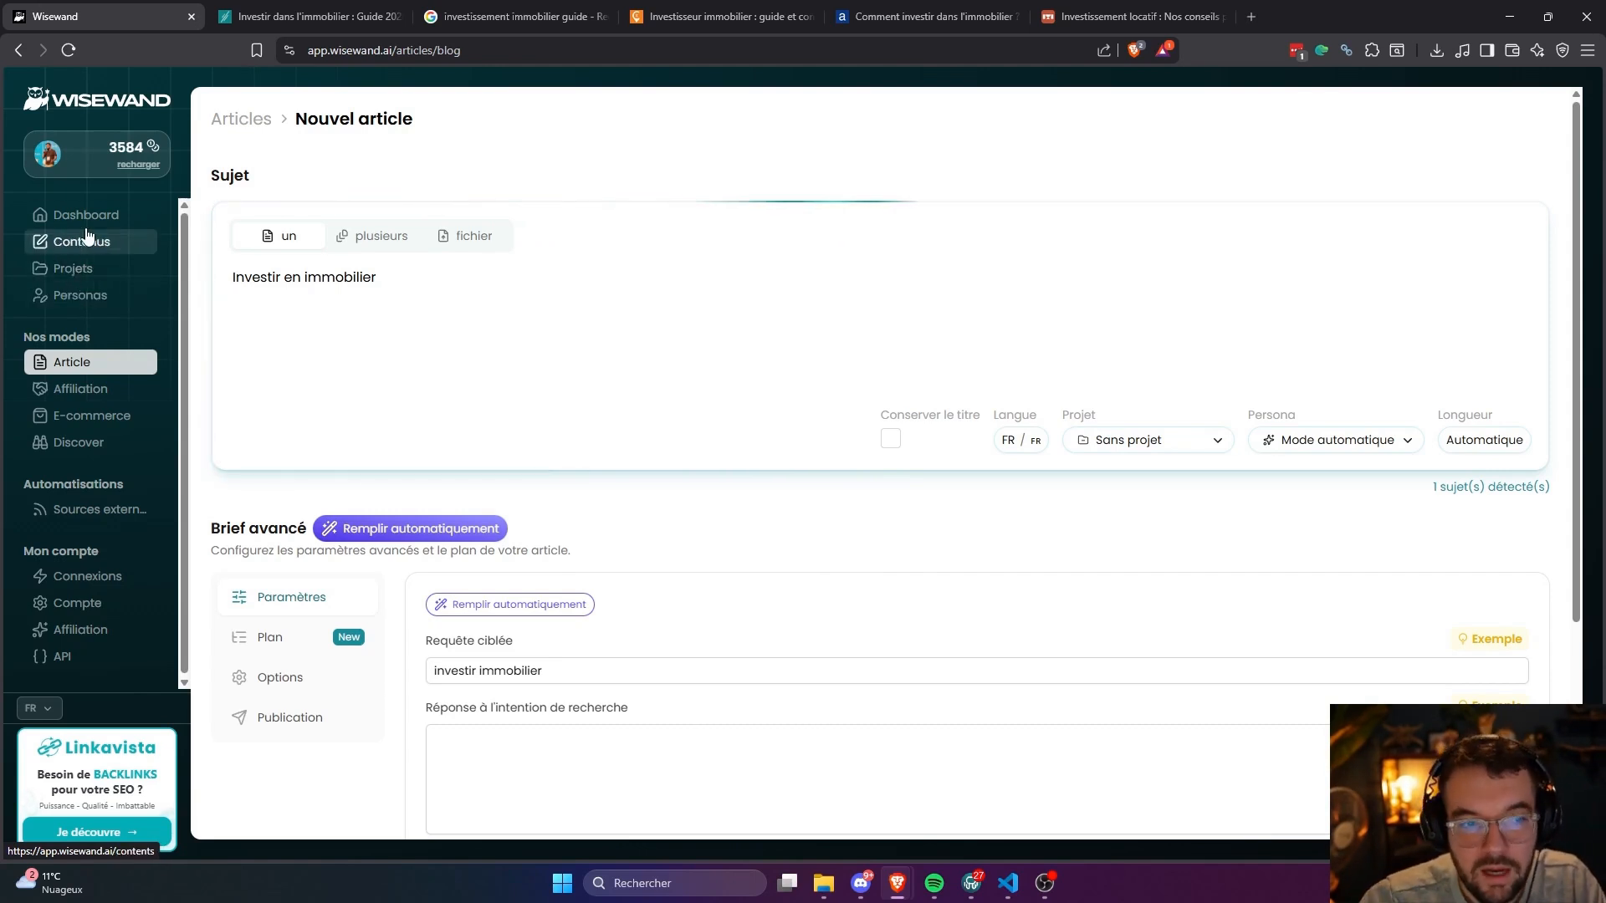
Assign the article to the Impact IM project and choose the Discord persona.
{"action": "left_click", "coordinate": [1145, 443]}
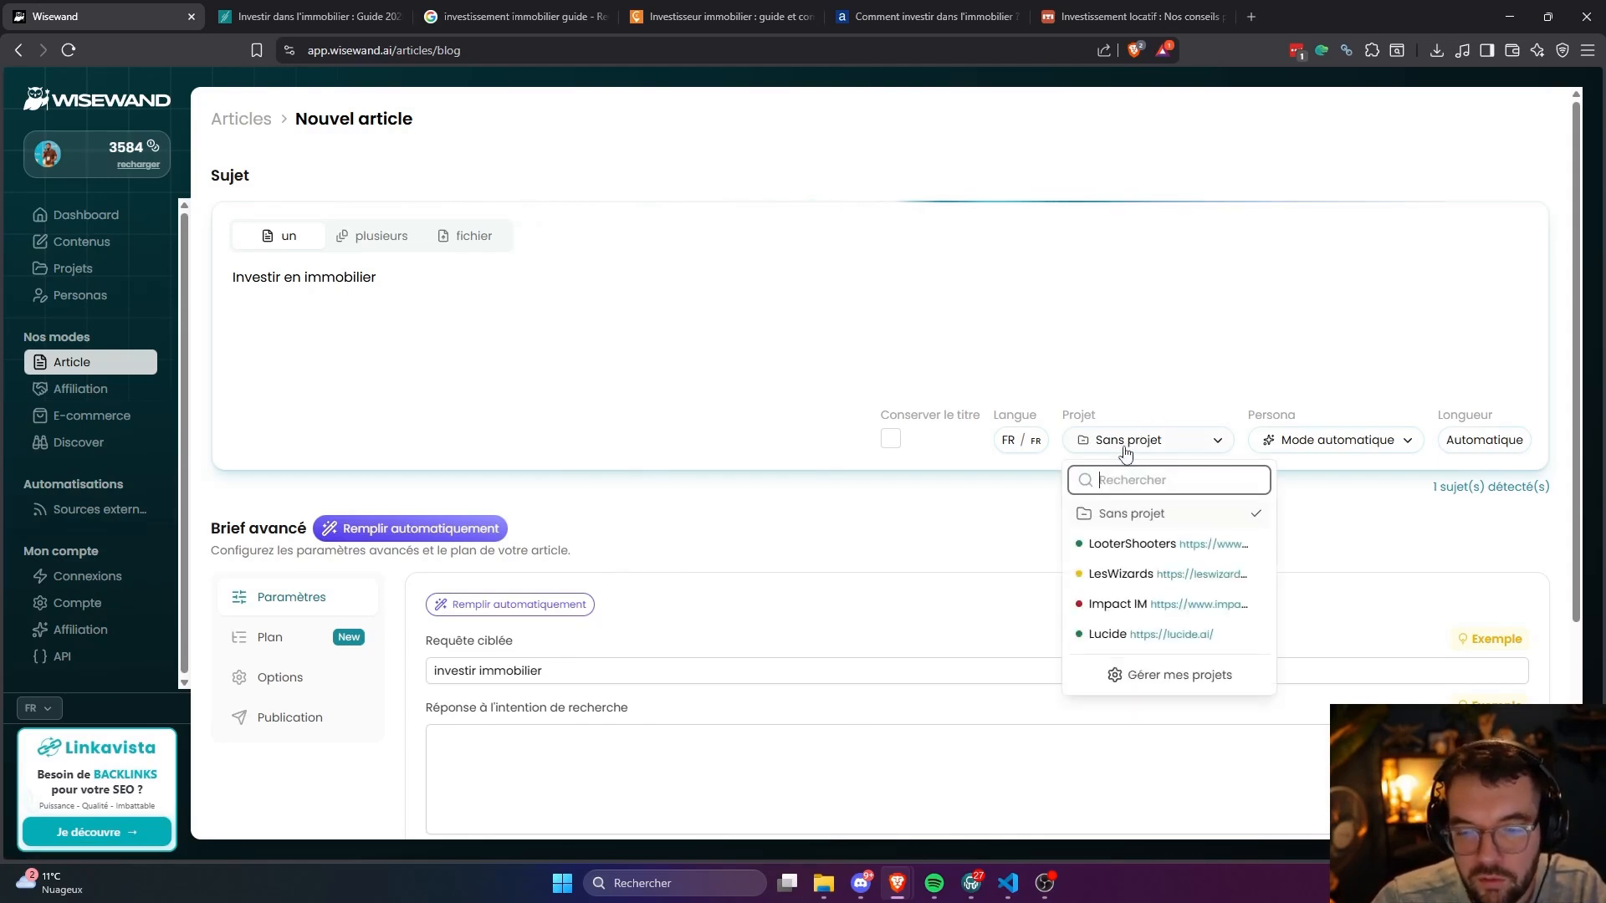
{"action": "left_click", "coordinate": [1109, 605]}
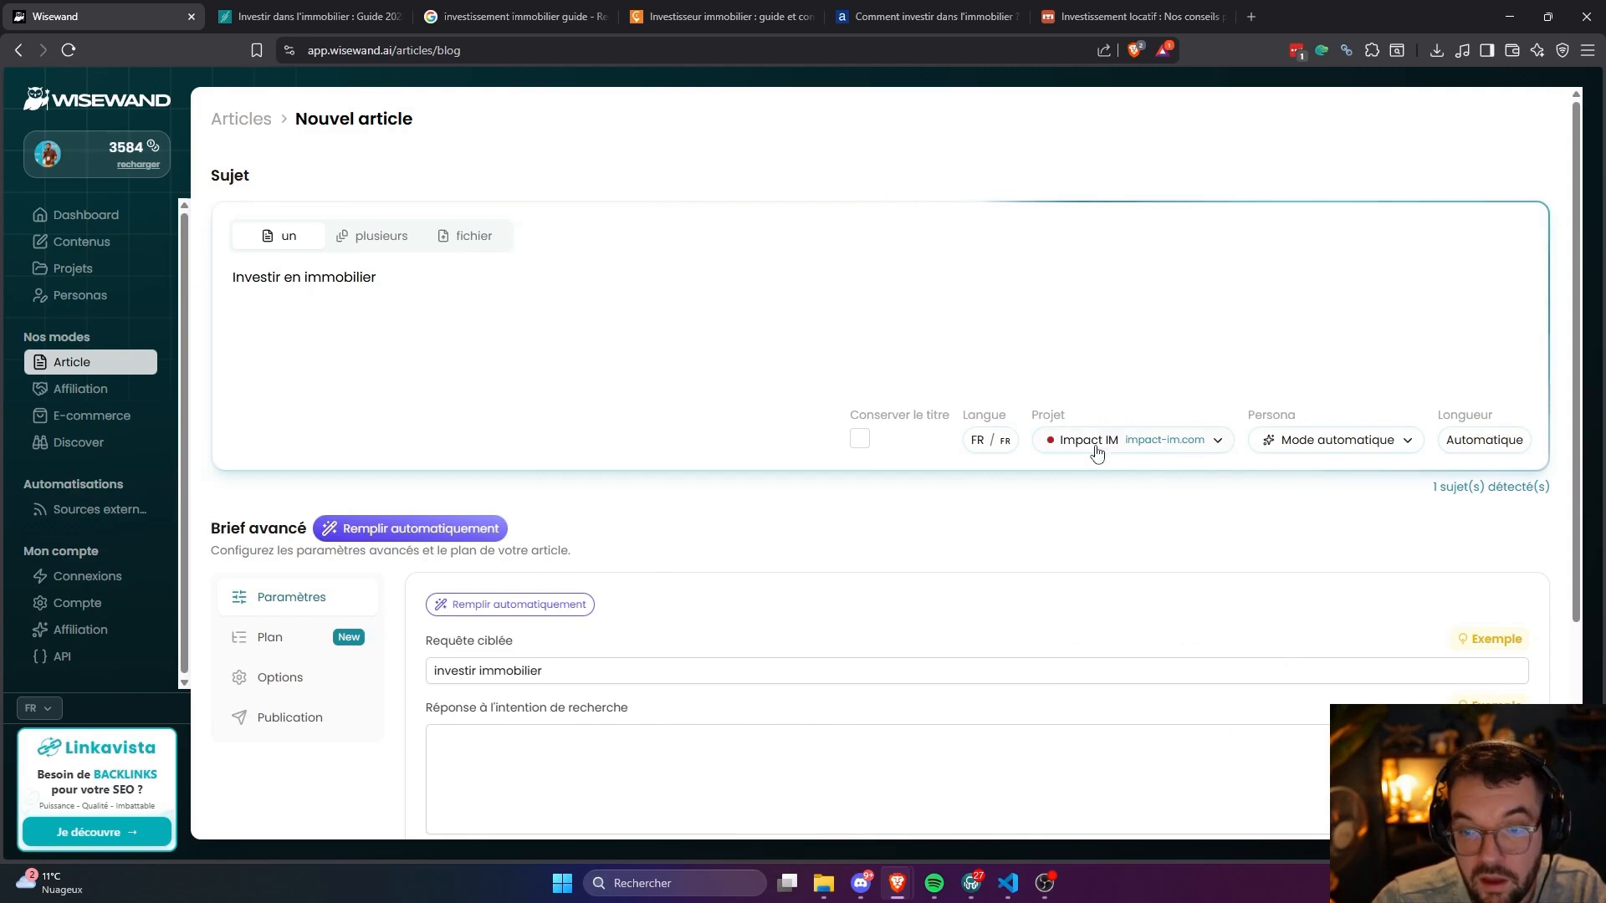
{"action": "left_click", "coordinate": [1341, 442]}
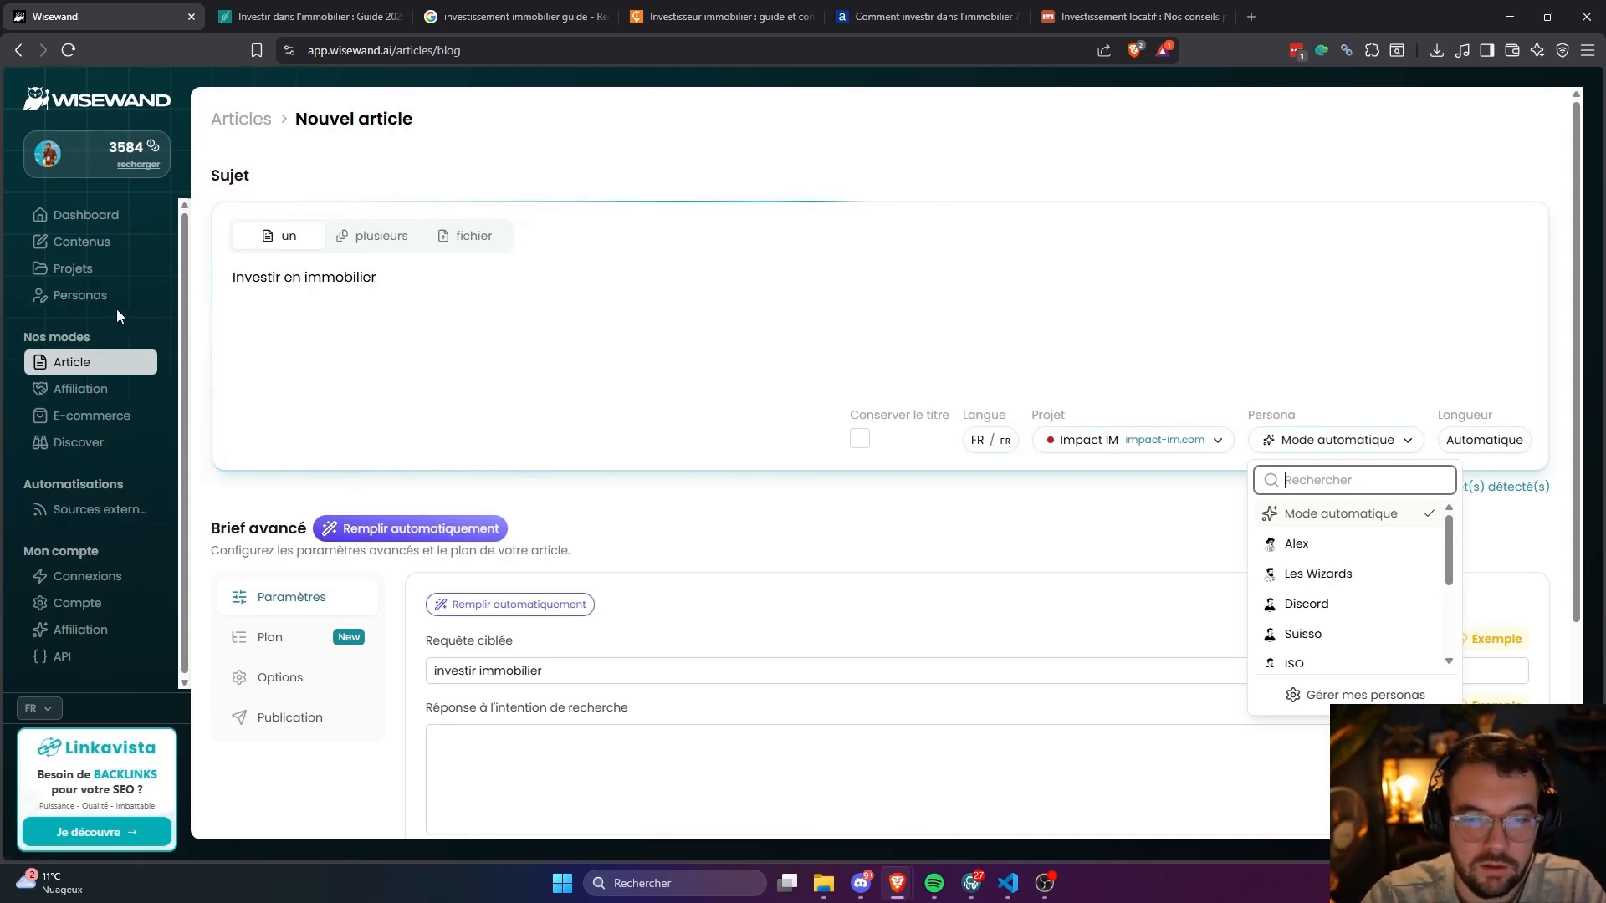
{"action": "left_click", "coordinate": [1322, 604]}
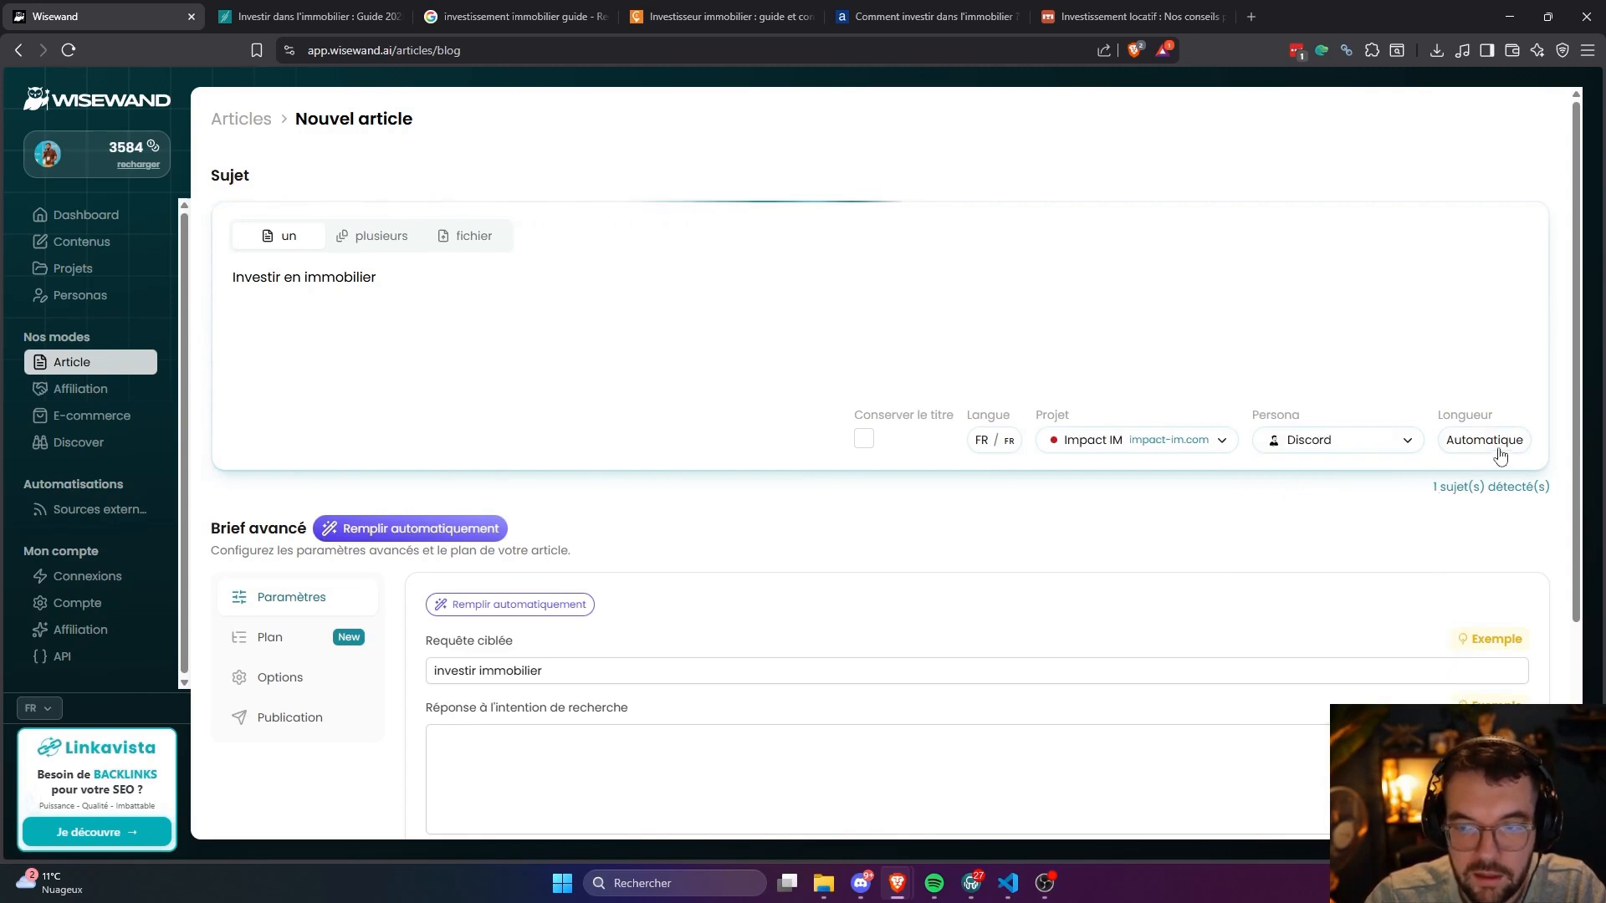
Review the article length choices and save the length in automatic mode.
{"action": "left_click", "coordinate": [1456, 451]}
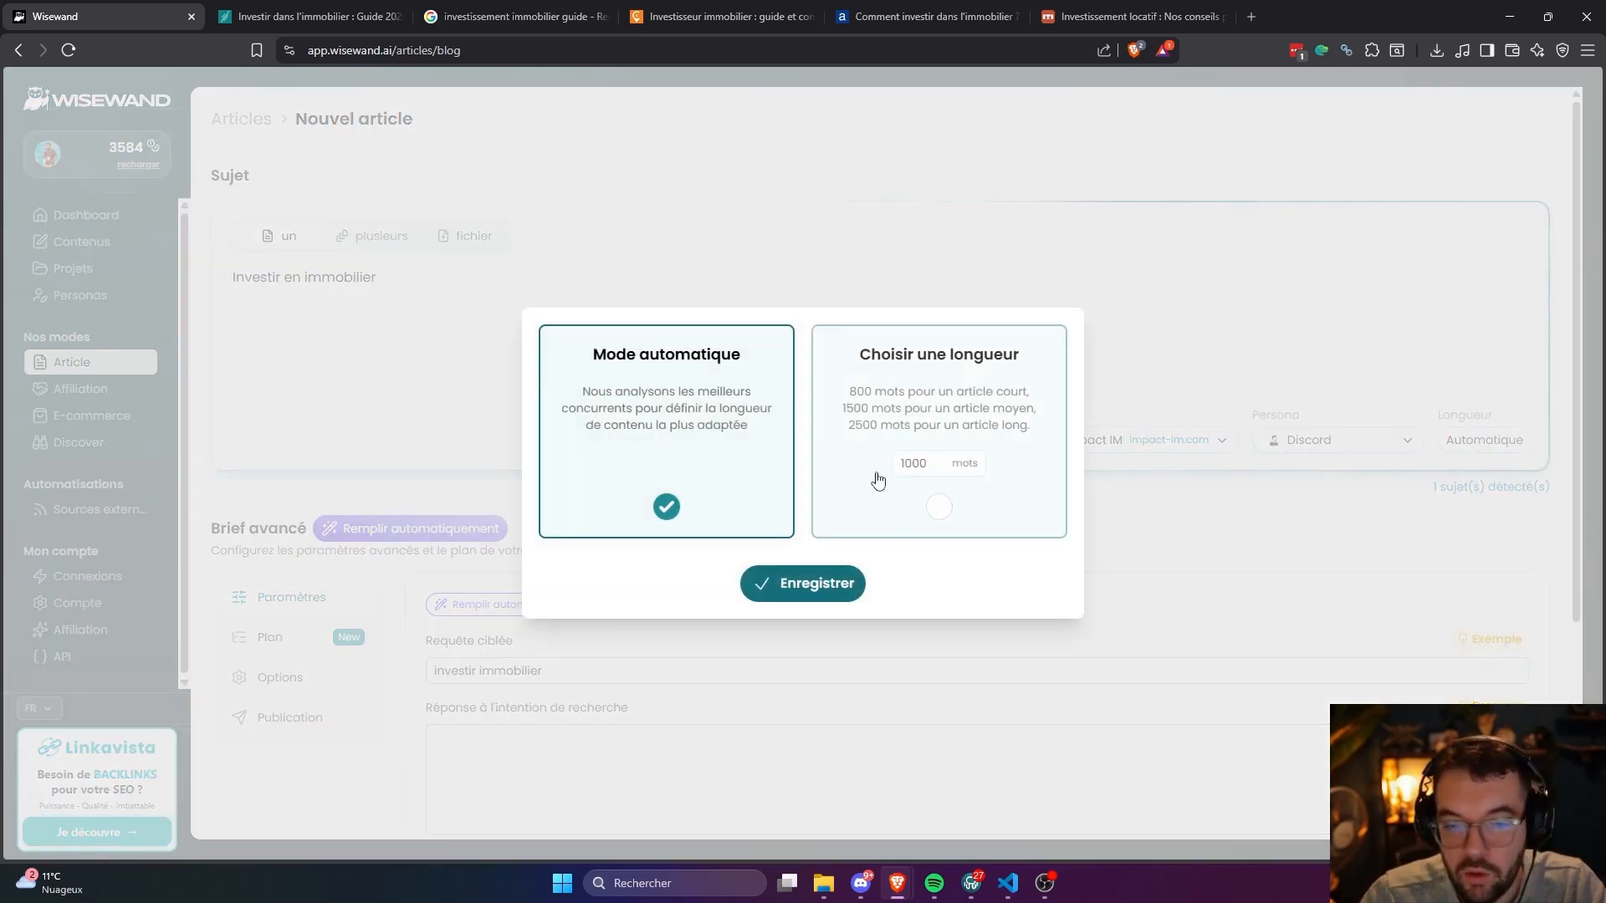
{"action": "left_click", "coordinate": [936, 474]}
{"action": "left_click", "coordinate": [678, 500]}
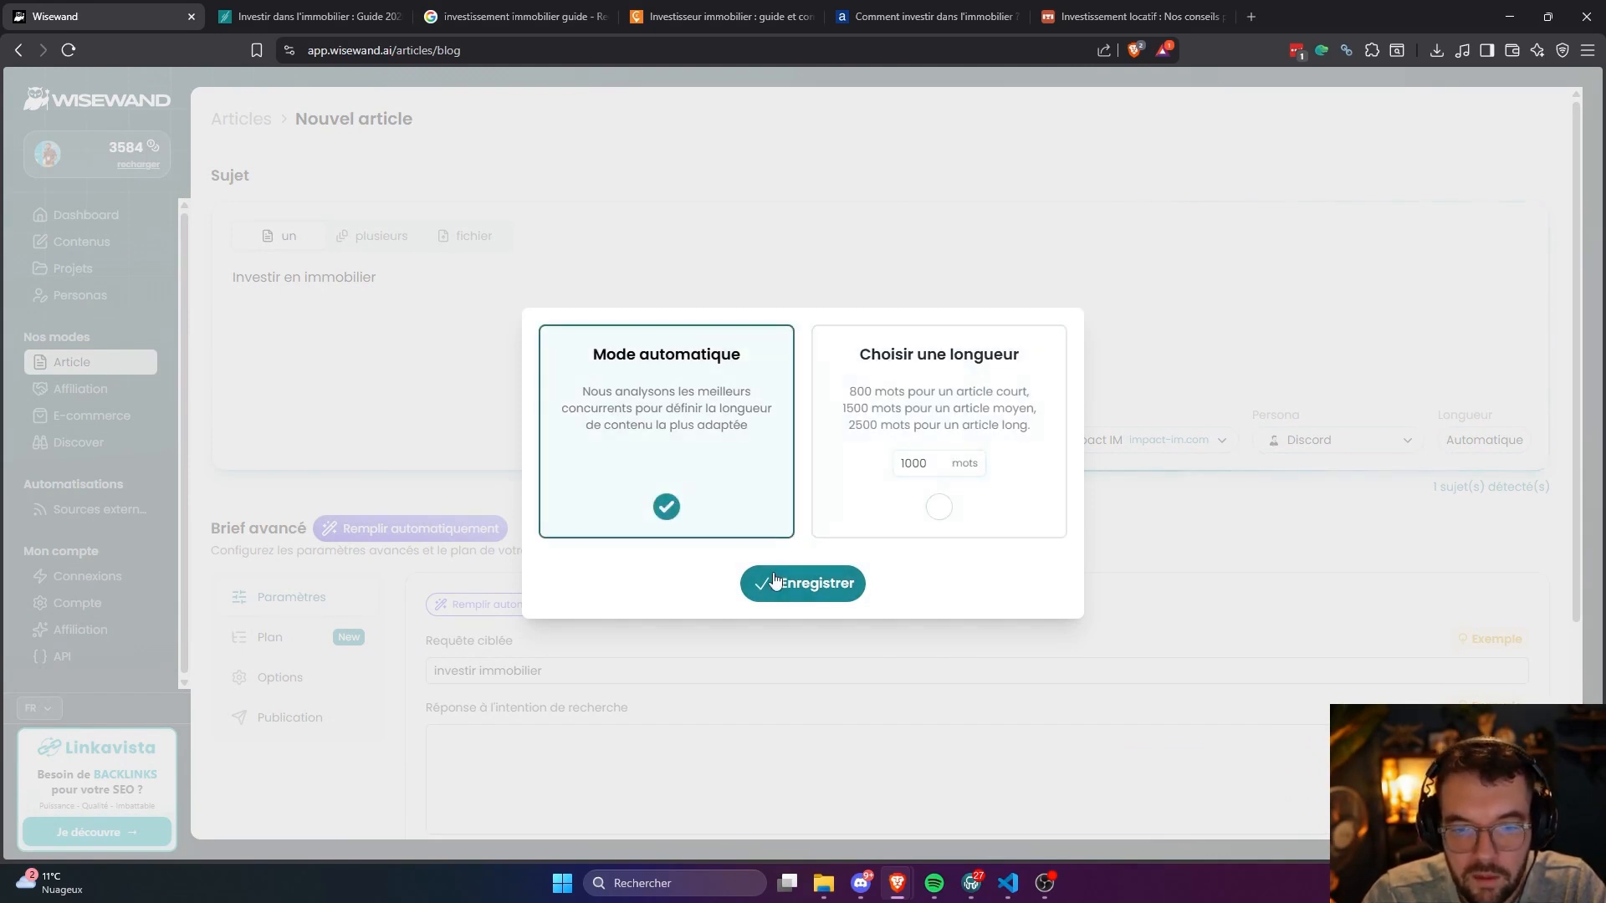
{"action": "left_click", "coordinate": [770, 583]}
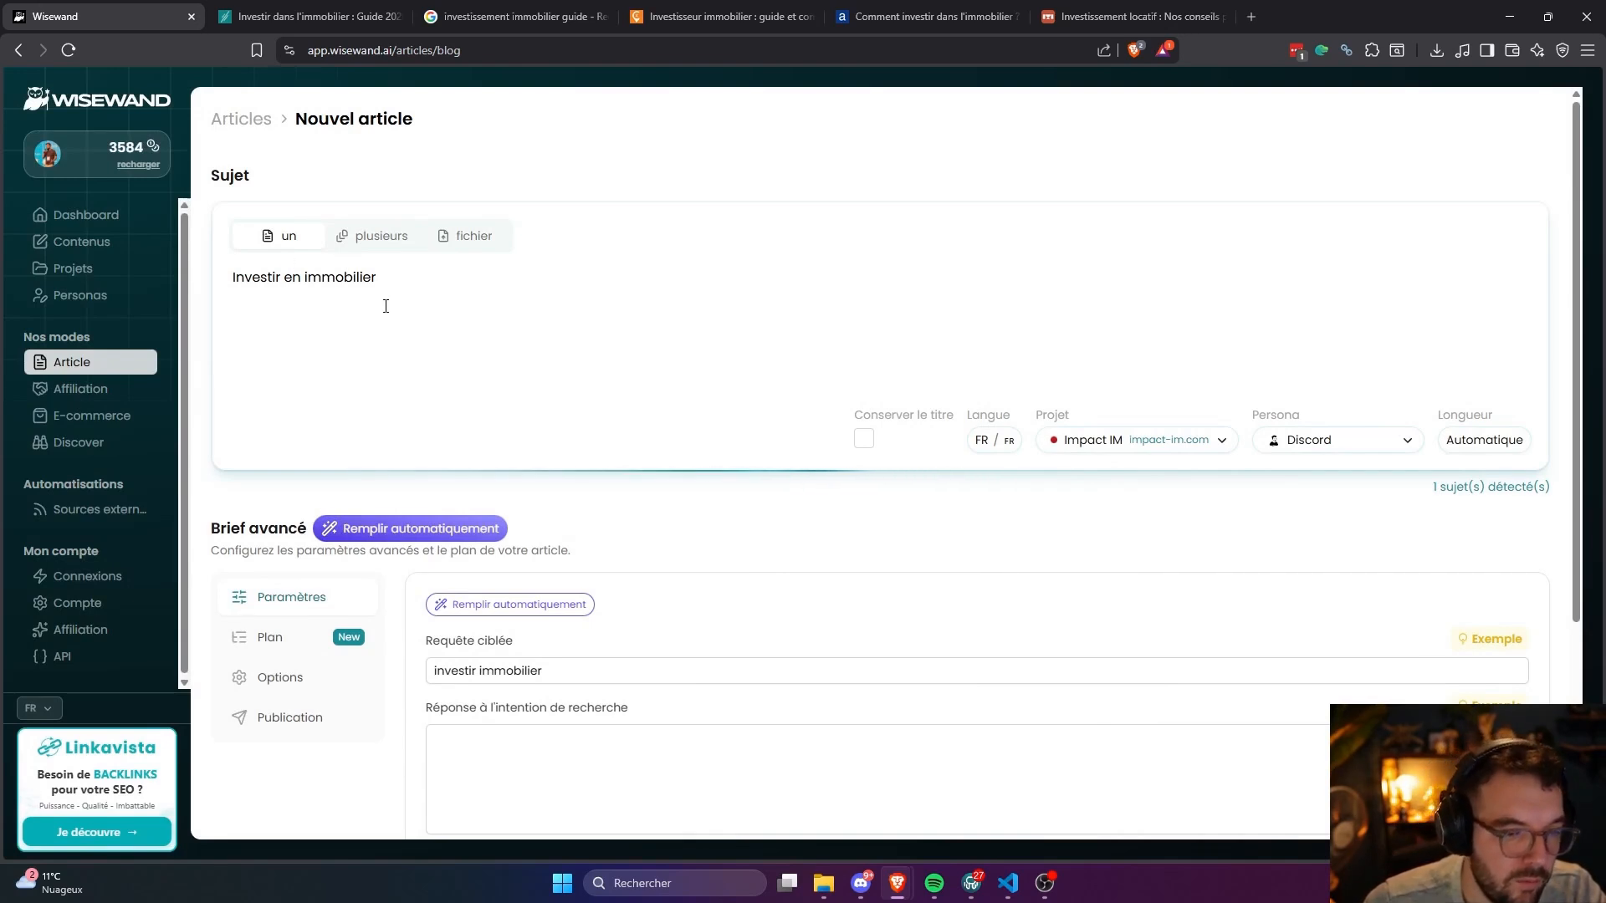
{"action": "left_click", "coordinate": [307, 10]}
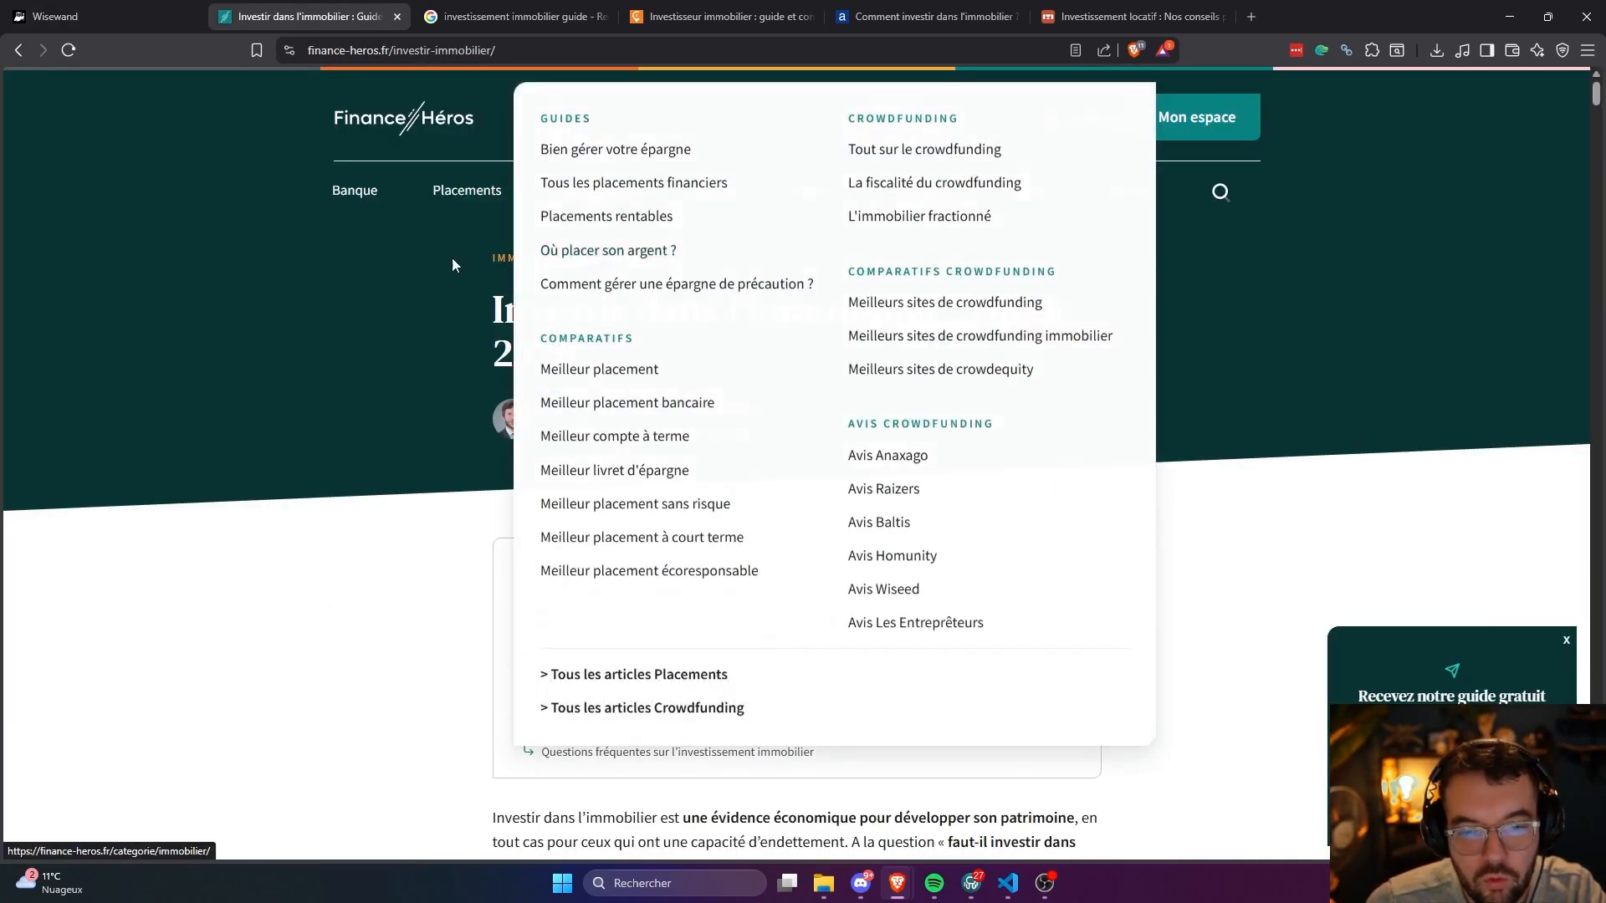
{"action": "scroll", "coordinate": [221, 235], "scroll_direction": "down", "scroll_amount": 15}
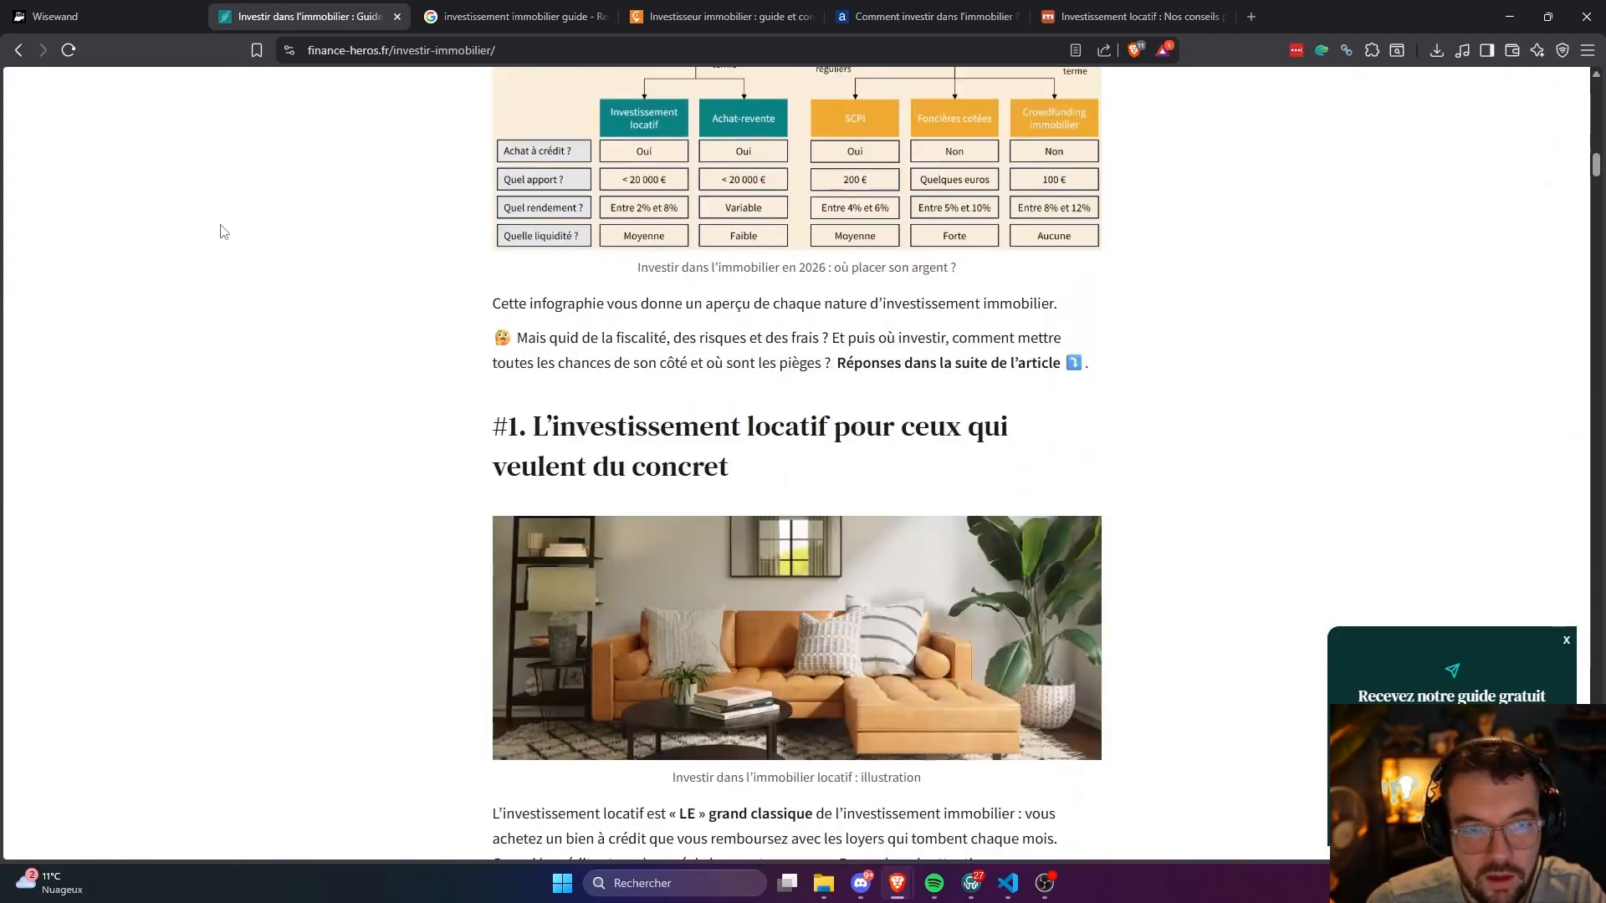
{"action": "scroll", "coordinate": [222, 233], "scroll_direction": "up", "scroll_amount": 12}
{"action": "left_click", "coordinate": [499, 49]}
{"action": "key", "text": "ctrl+c"}
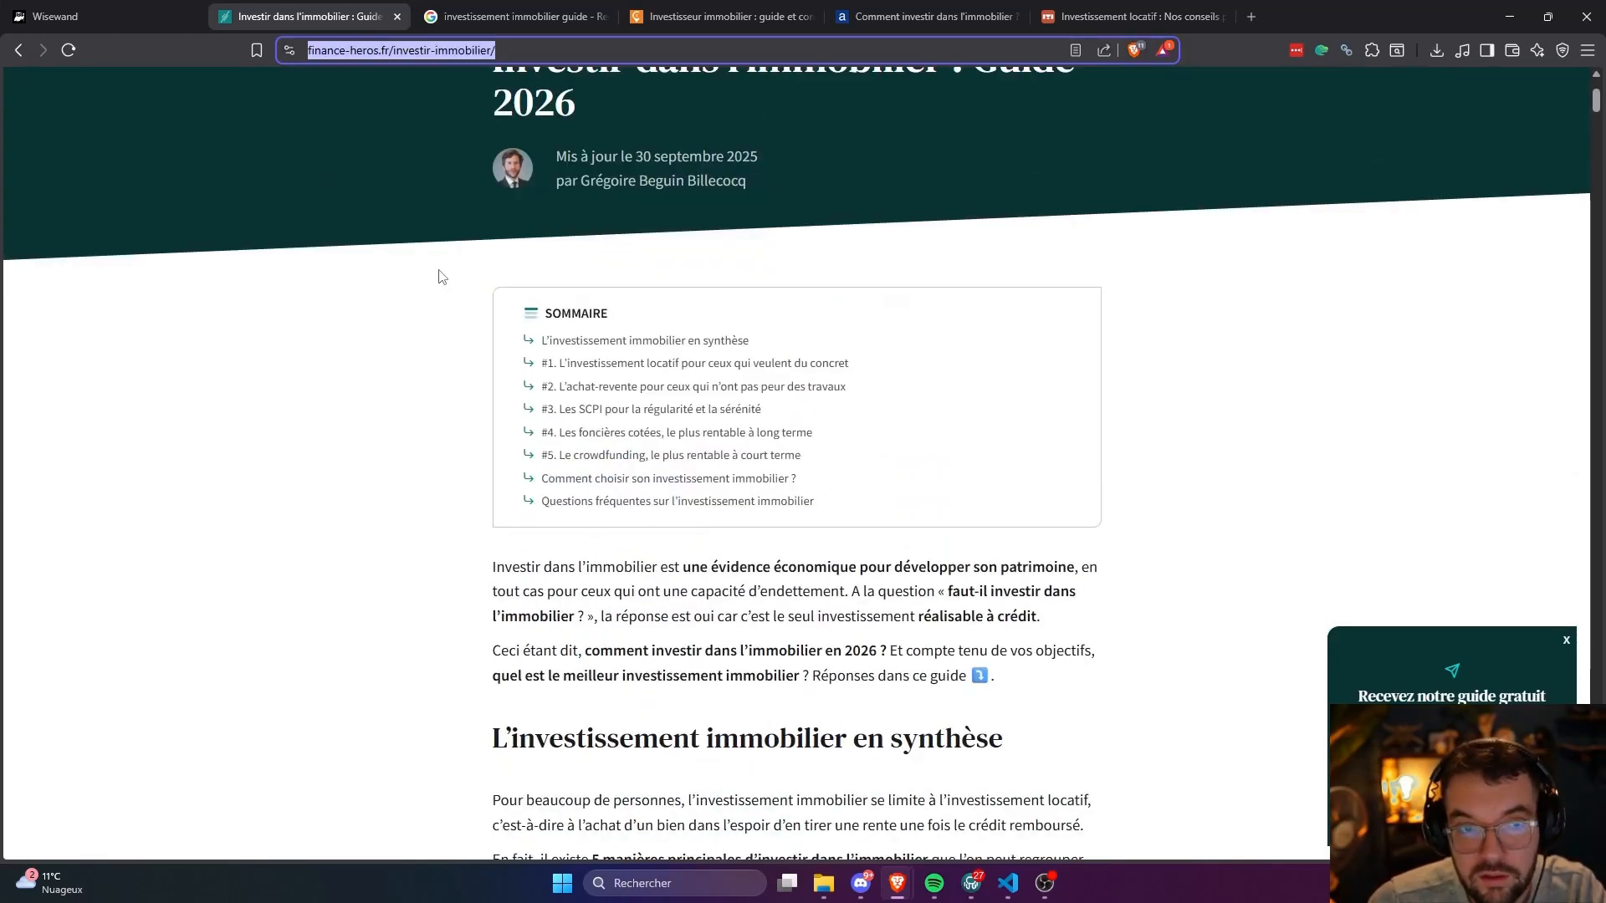
{"action": "left_click", "coordinate": [350, 335]}
{"action": "left_click", "coordinate": [97, 7]}
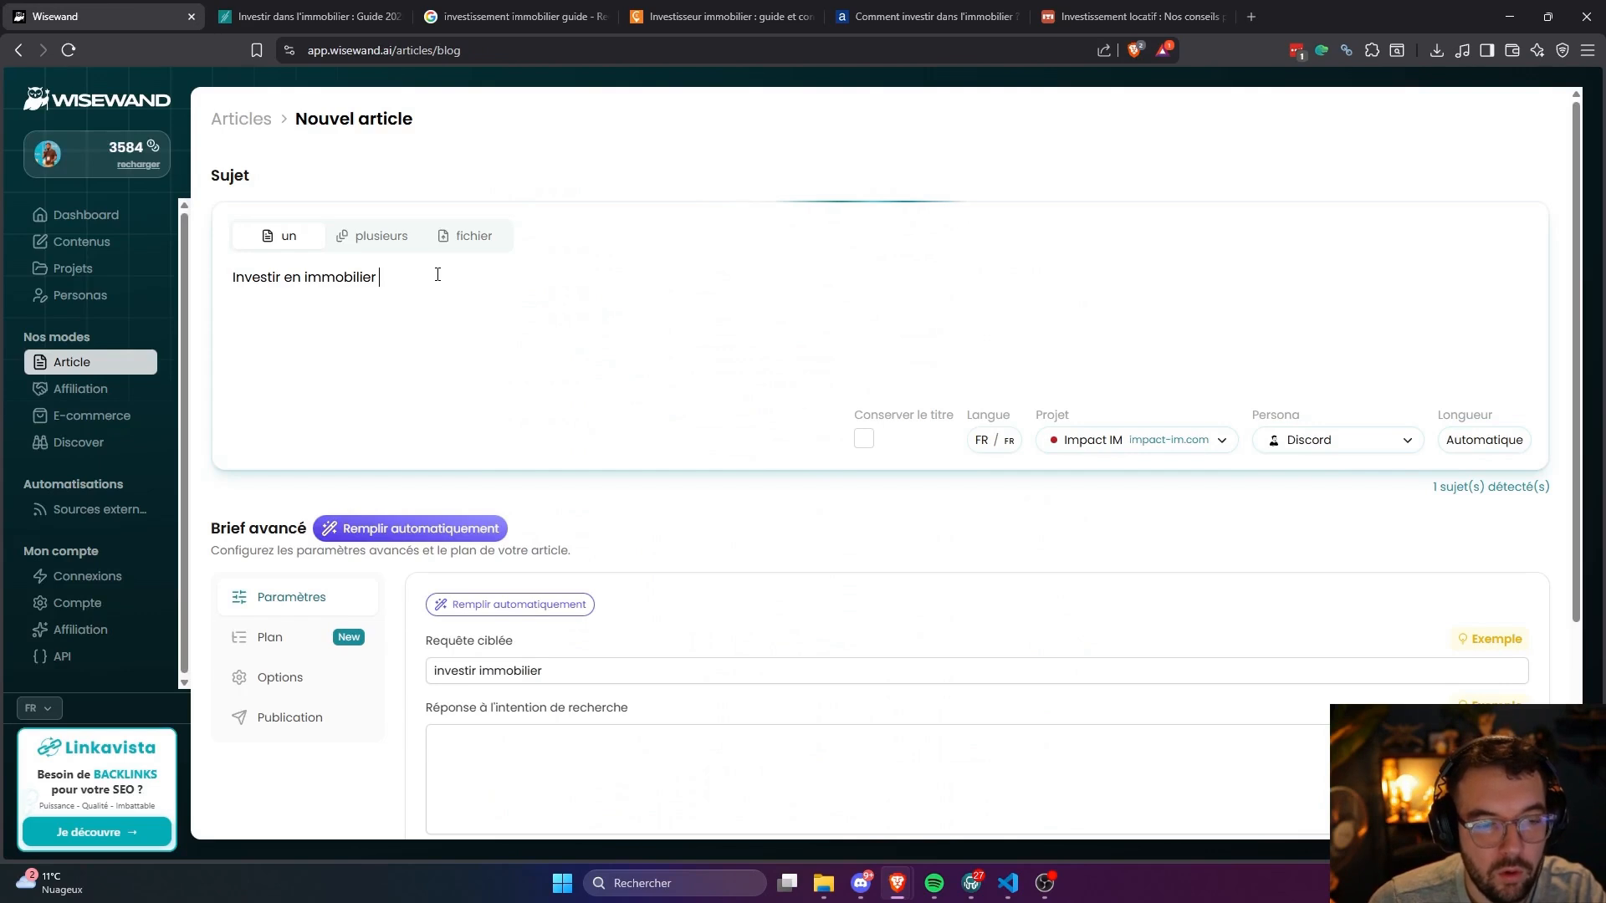
{"action": "key", "text": "ctrl+v"}
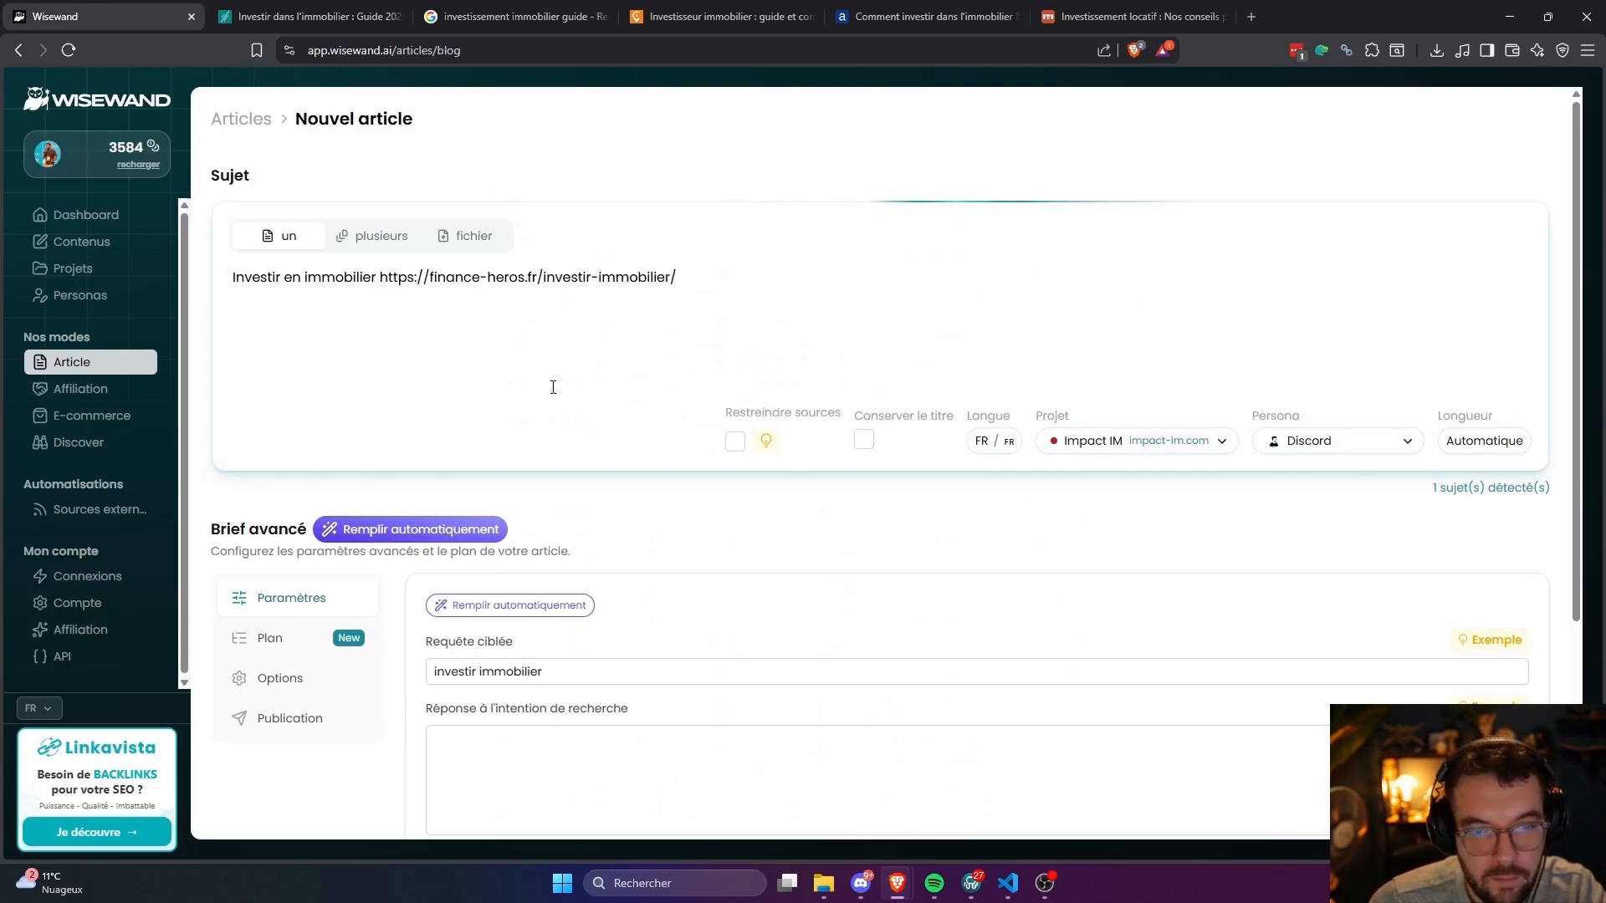
Enable source restriction for the article and look back at the Finance Héros source page.
{"action": "mouse_move", "coordinate": [762, 452]}
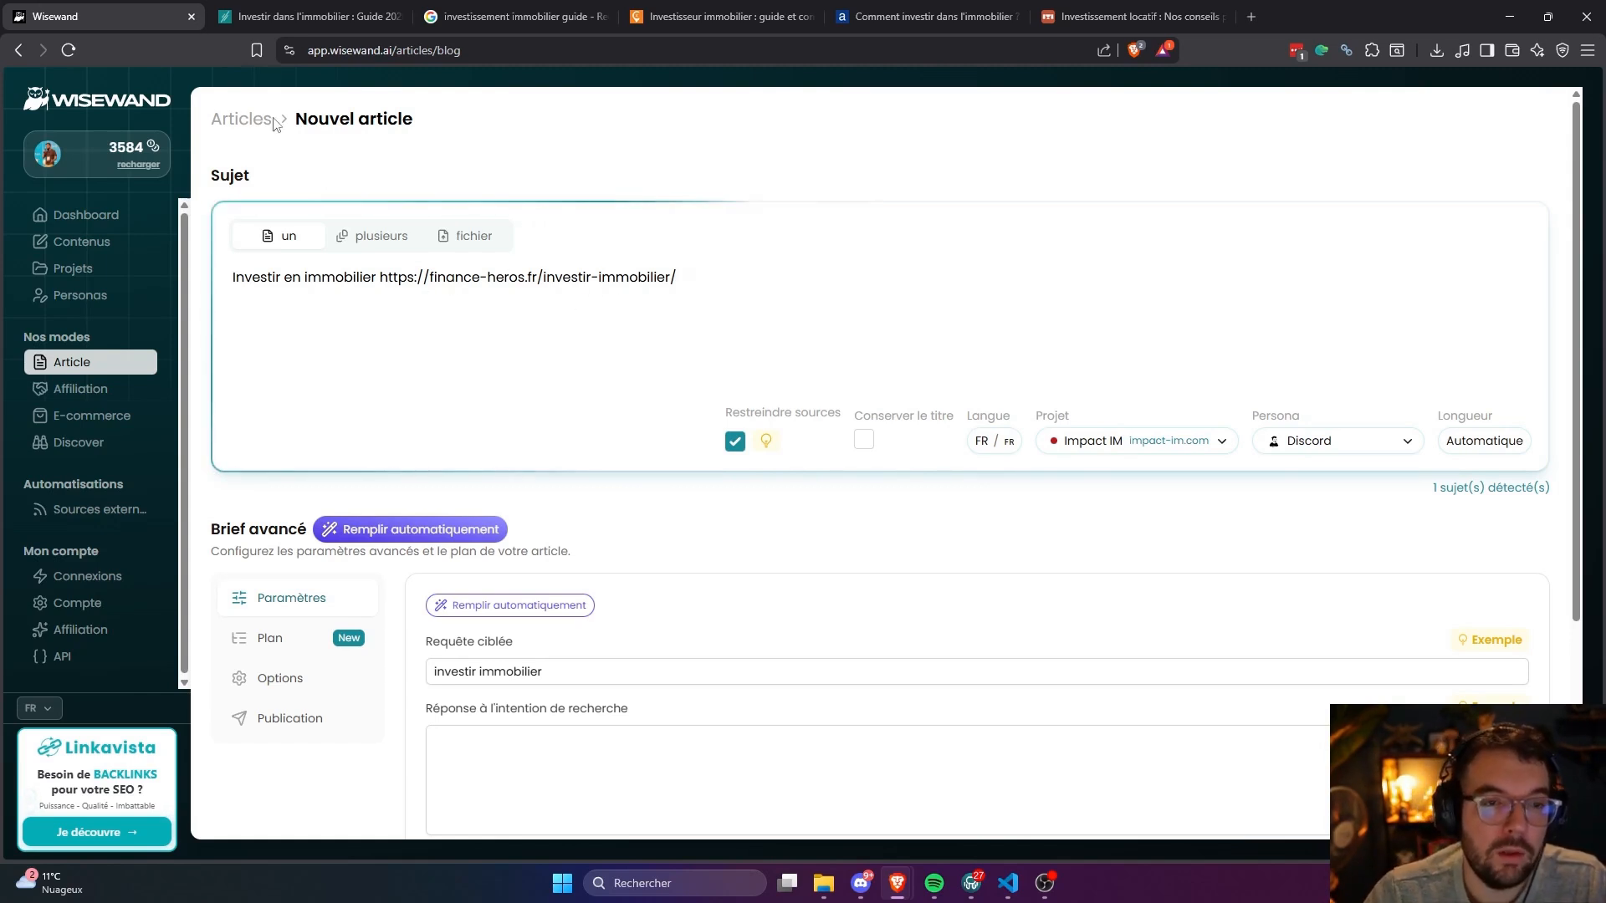
{"action": "left_click", "coordinate": [325, 7]}
{"action": "scroll", "coordinate": [338, 221], "scroll_direction": "up", "scroll_amount": 2}
{"action": "left_click", "coordinate": [85, 4]}
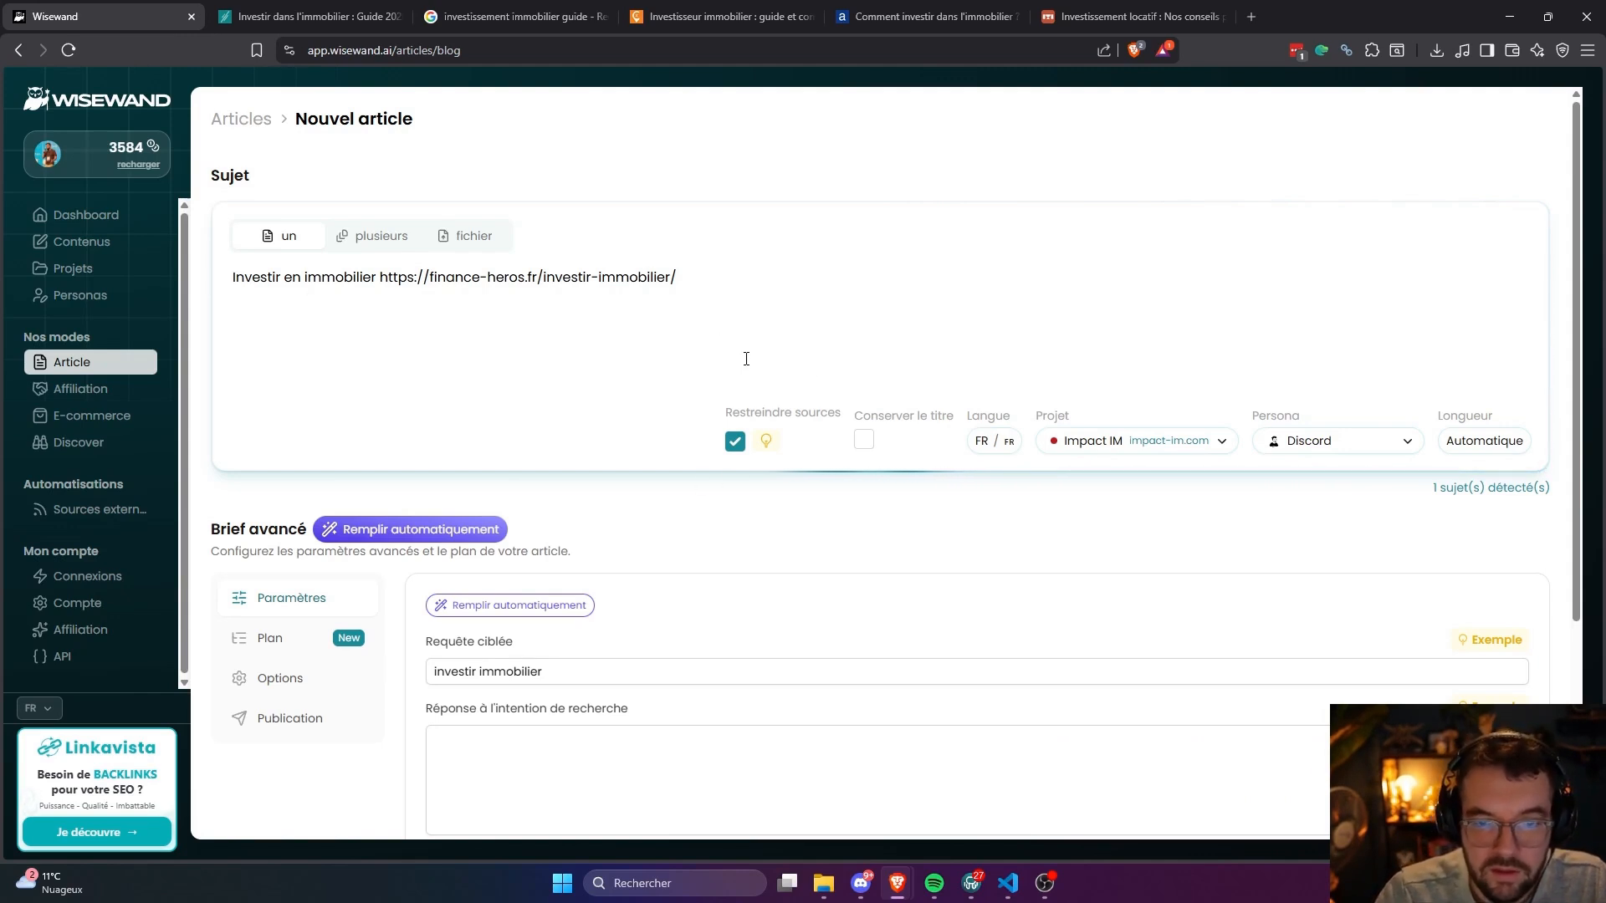
Examine the advanced brief's parameters: the target query, the search-intent answer and the full list of additional information.
{"action": "scroll", "coordinate": [609, 315], "scroll_direction": "down", "scroll_amount": 3}
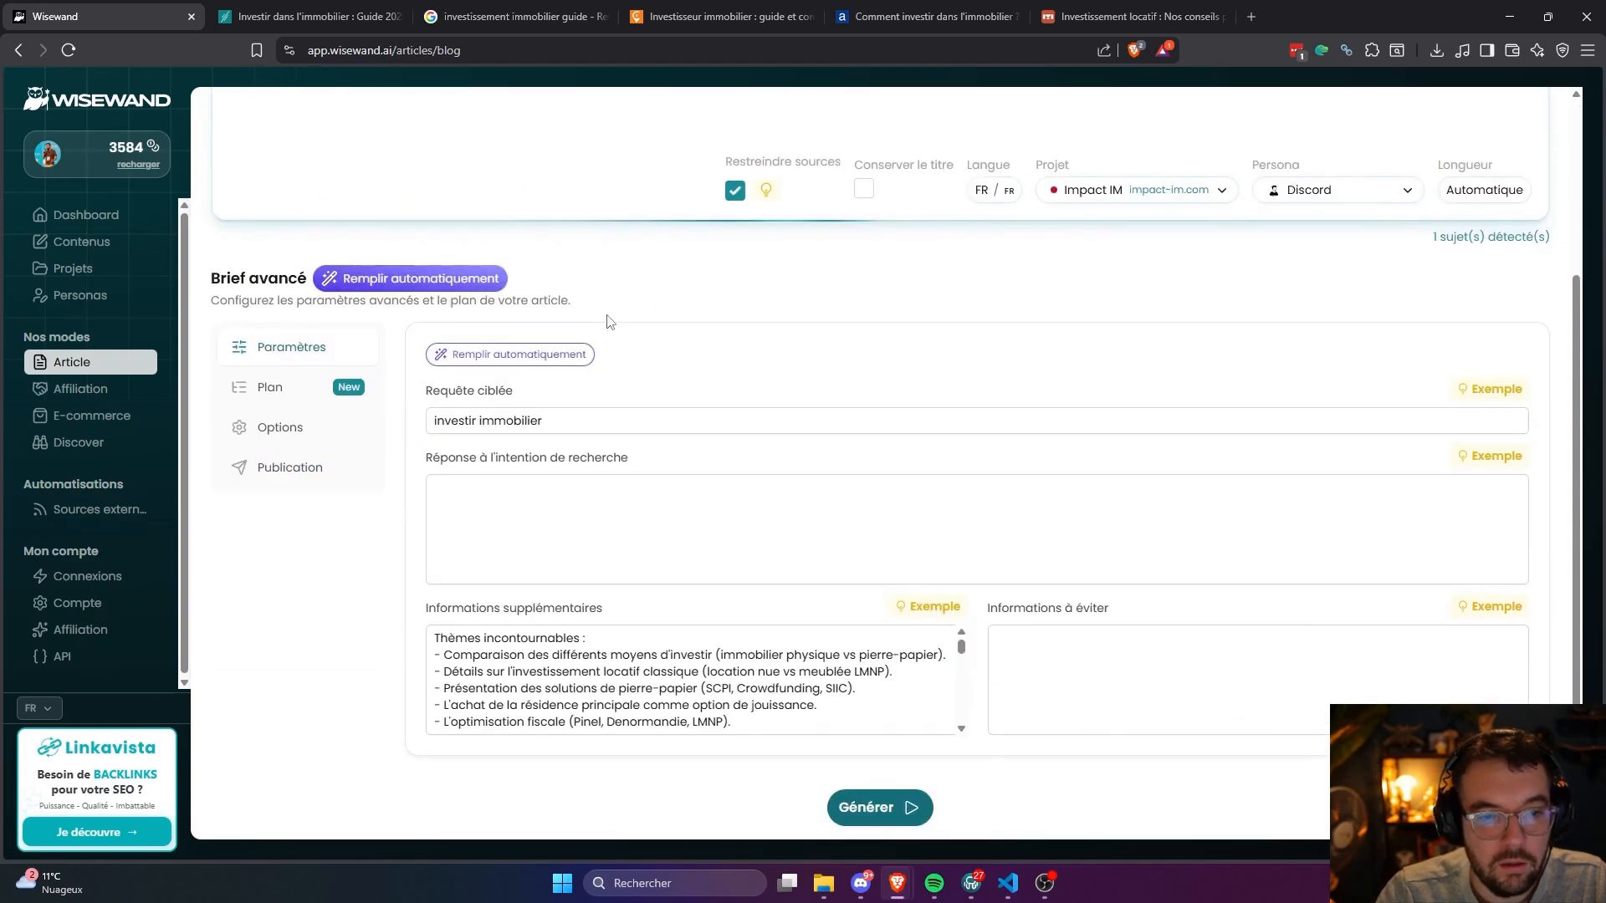
{"action": "scroll", "coordinate": [778, 364], "scroll_direction": "down", "scroll_amount": 1}
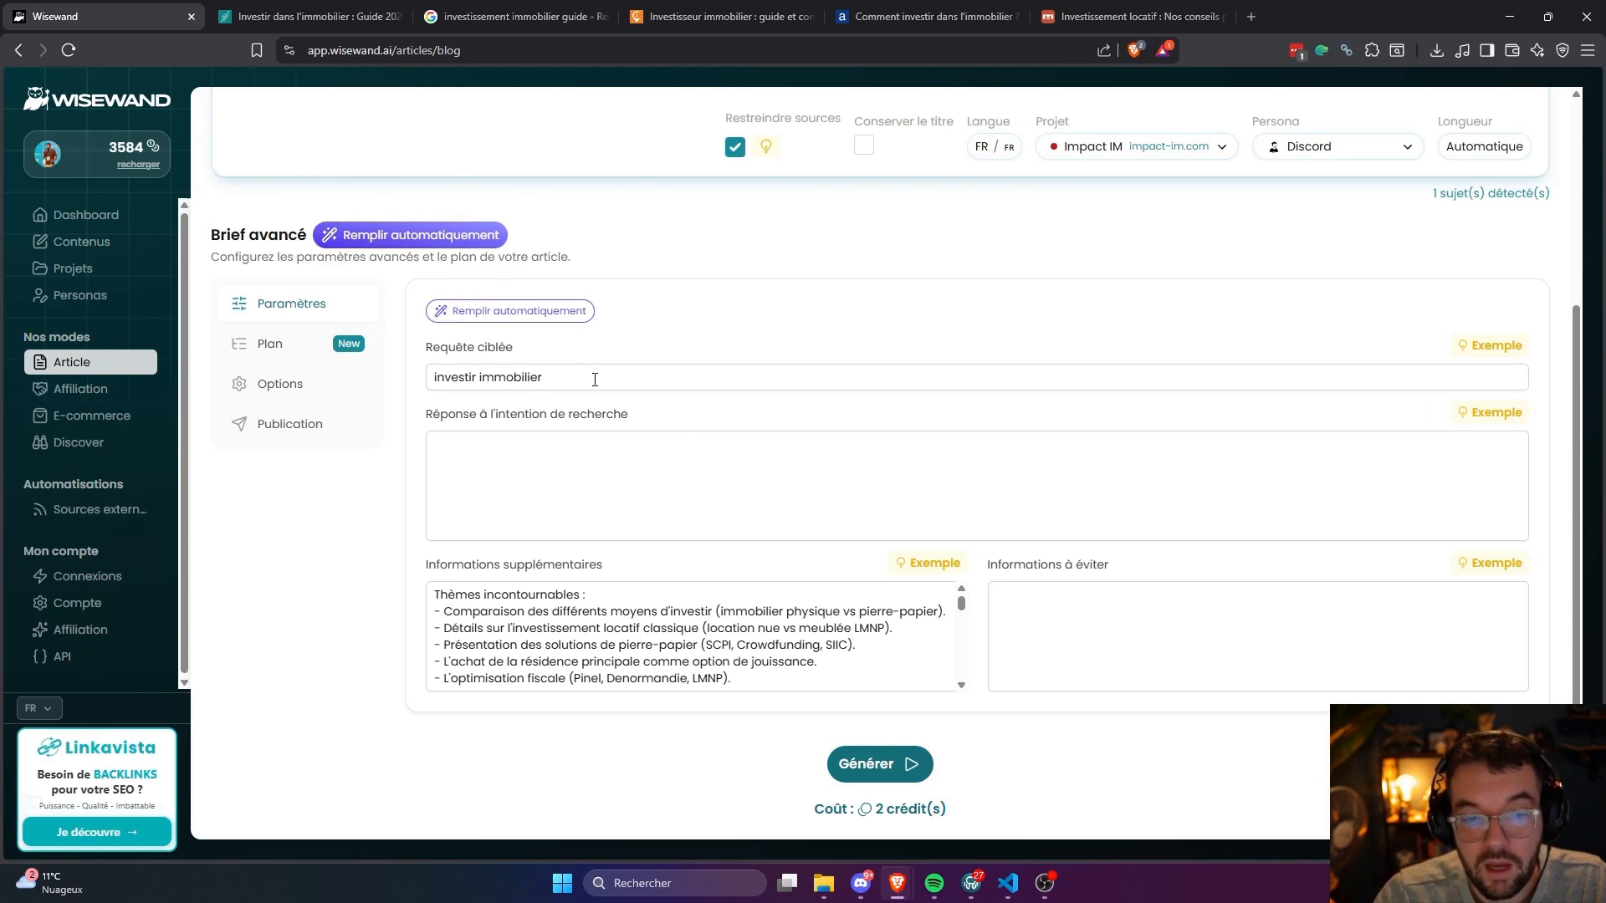
{"action": "left_click", "coordinate": [492, 445]}
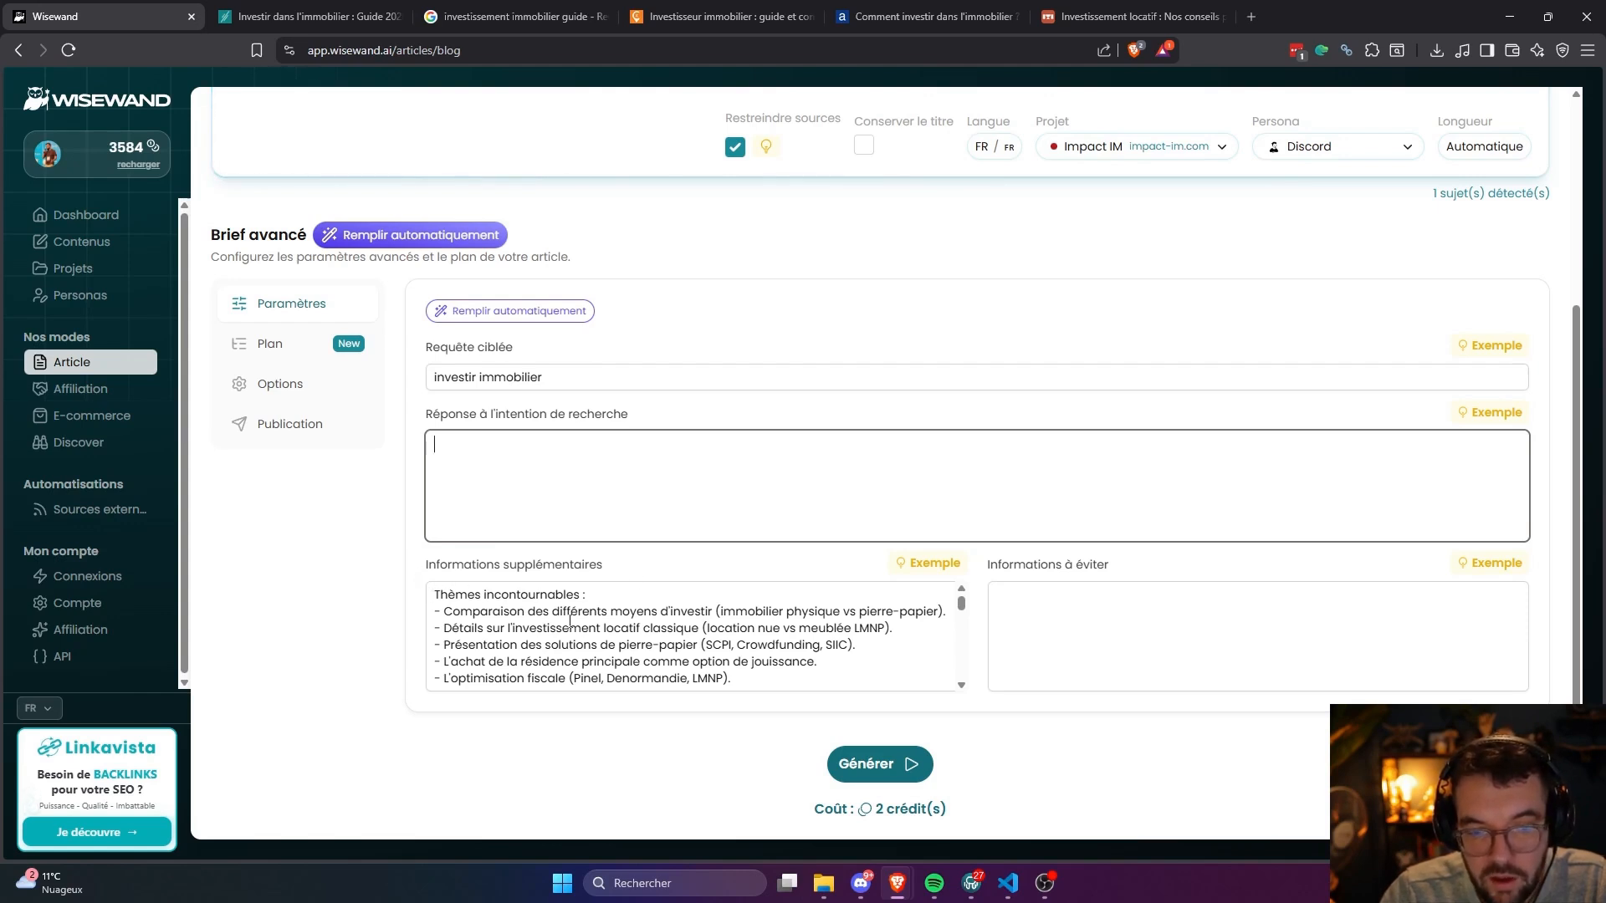
{"action": "scroll", "coordinate": [477, 614], "scroll_direction": "down", "scroll_amount": 5}
{"action": "scroll", "coordinate": [511, 636], "scroll_direction": "up", "scroll_amount": 2}
{"action": "scroll", "coordinate": [569, 623], "scroll_direction": "down", "scroll_amount": 2}
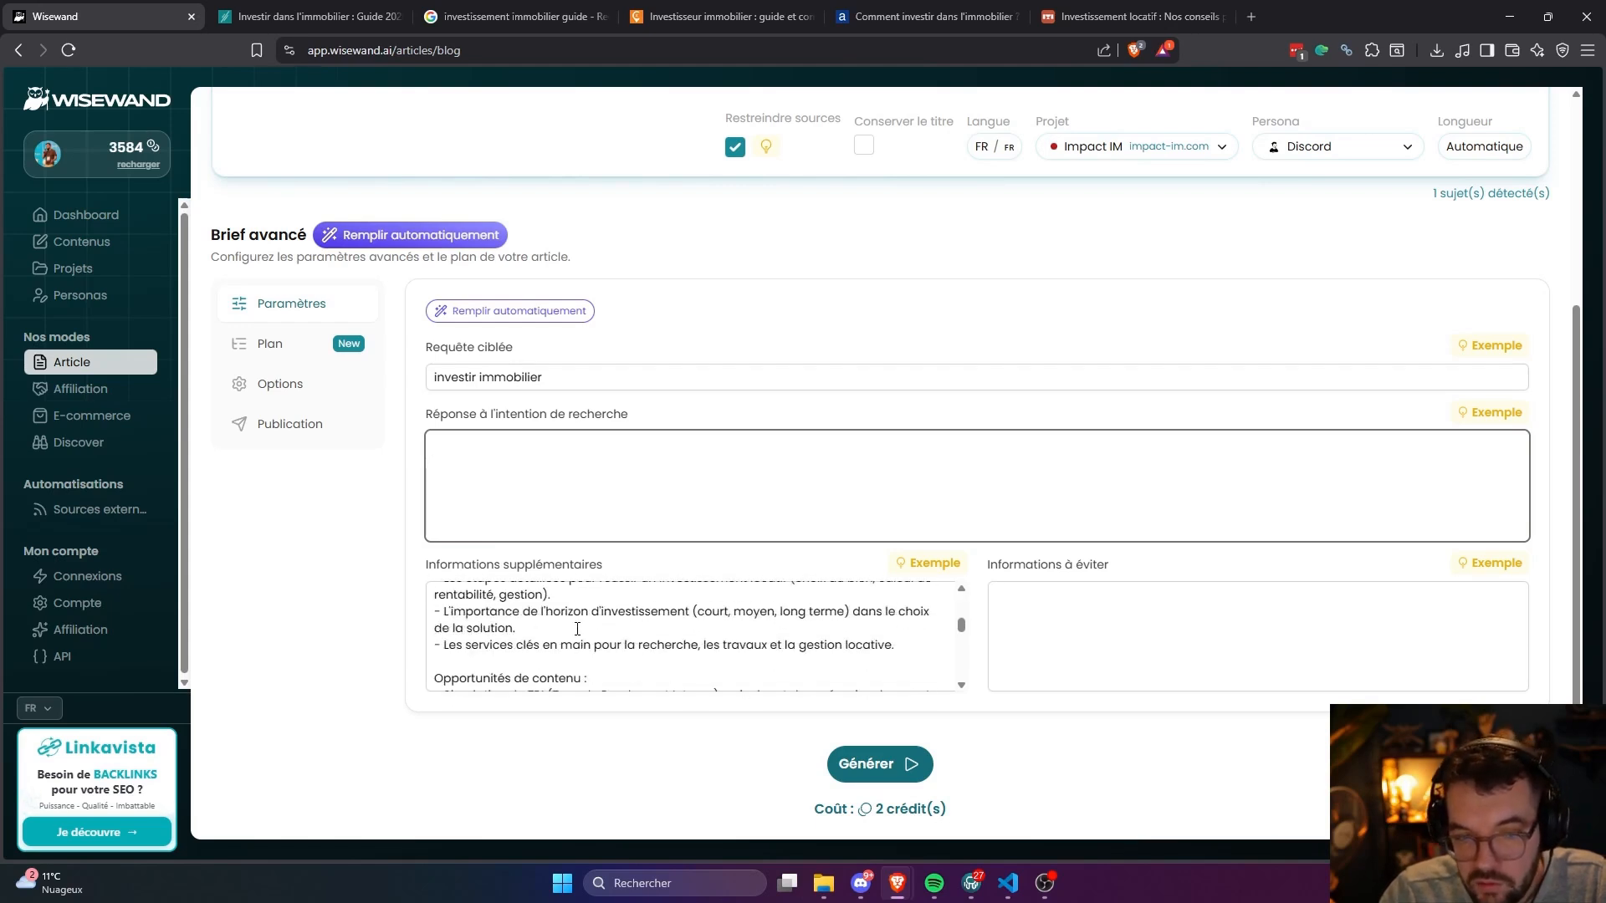
{"action": "scroll", "coordinate": [577, 628], "scroll_direction": "down", "scroll_amount": 3}
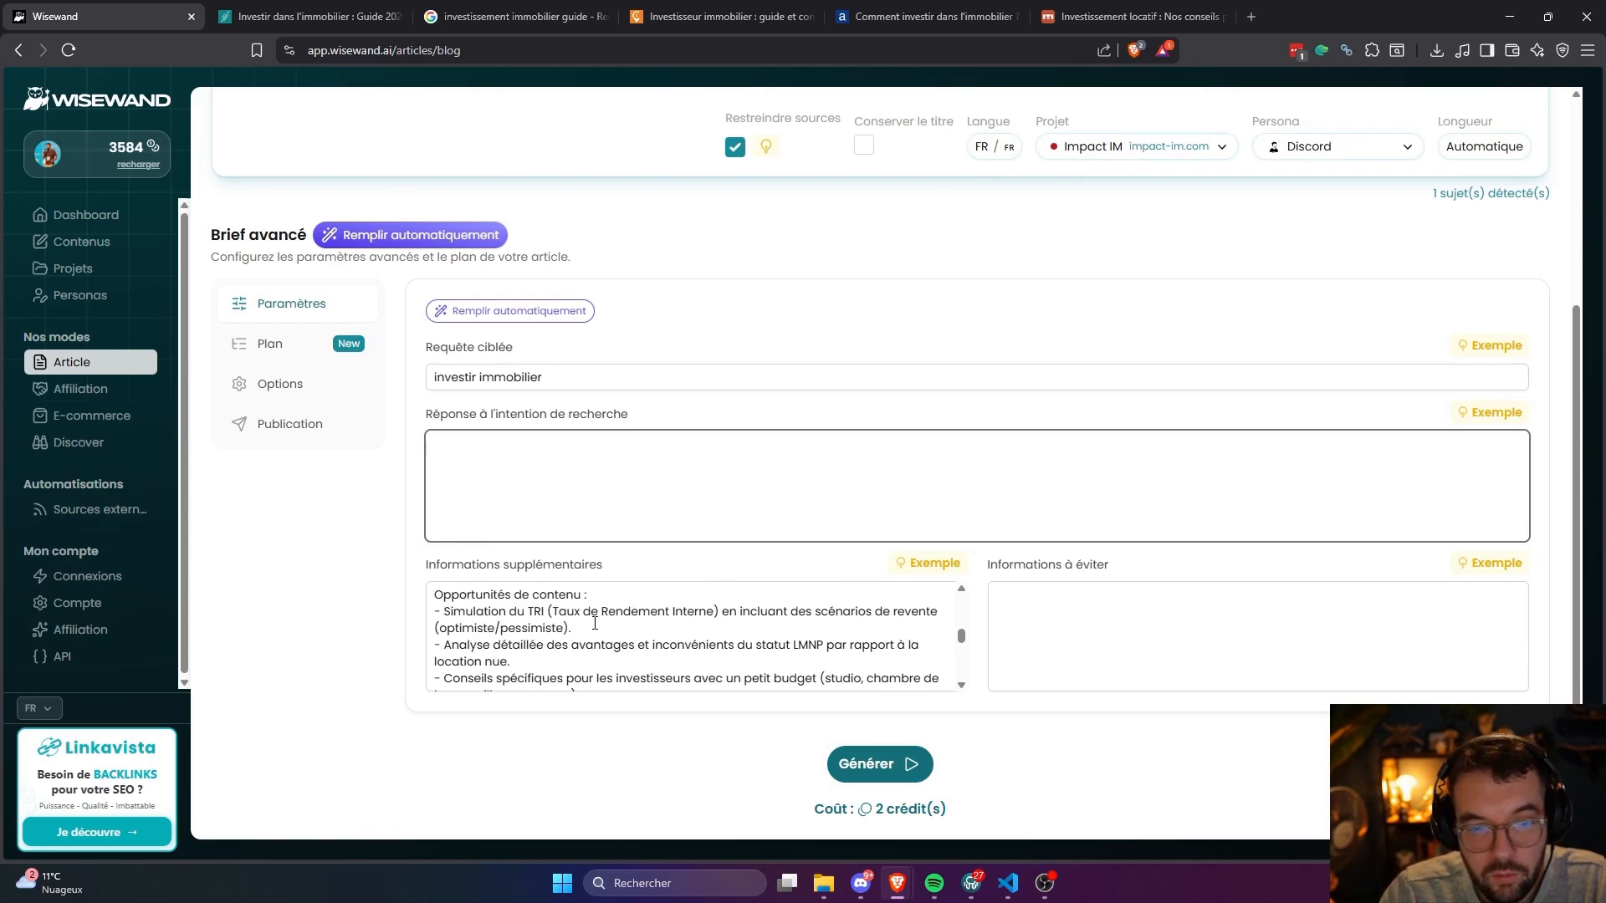
{"action": "scroll", "coordinate": [582, 637], "scroll_direction": "down", "scroll_amount": 6}
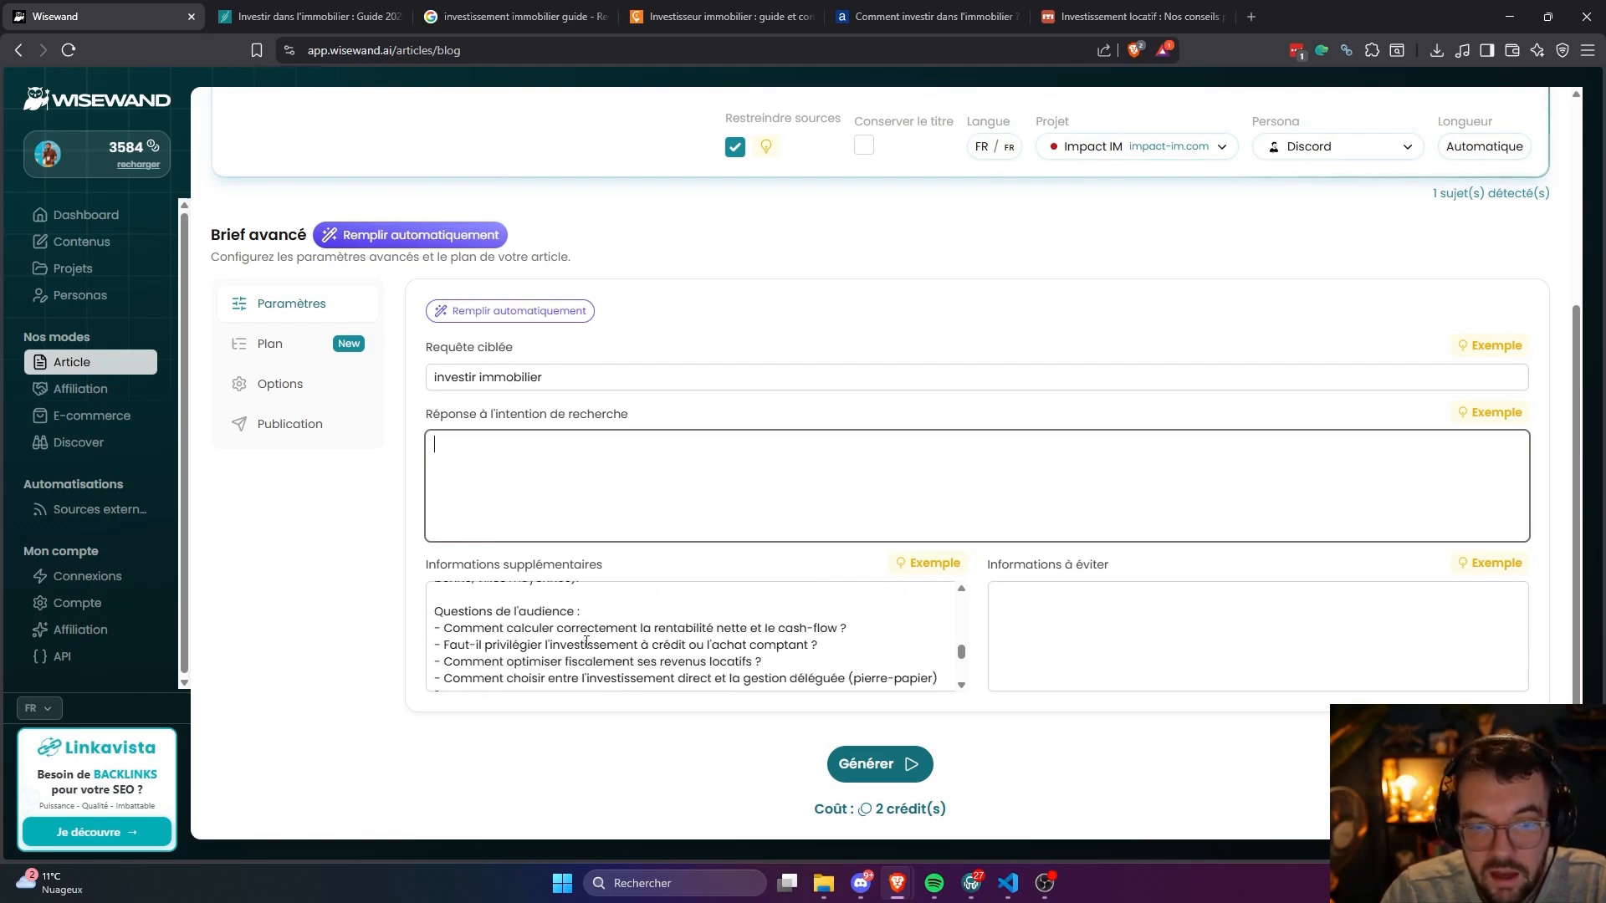
{"action": "scroll", "coordinate": [585, 640], "scroll_direction": "down", "scroll_amount": 3}
{"action": "scroll", "coordinate": [588, 657], "scroll_direction": "up", "scroll_amount": 12}
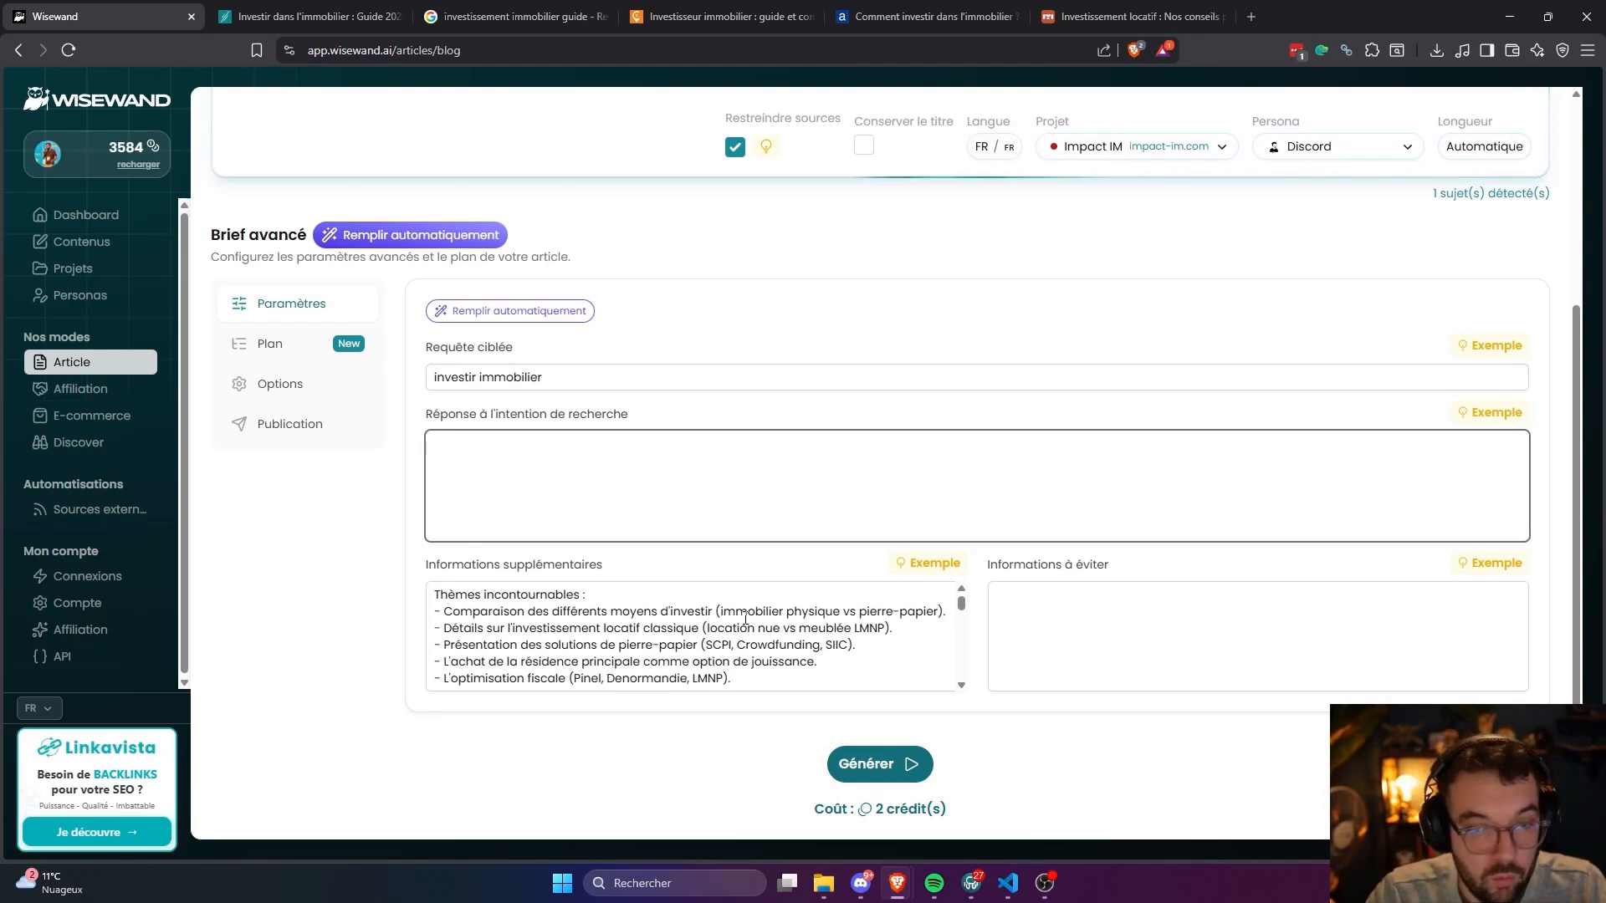
{"action": "scroll", "coordinate": [746, 618], "scroll_direction": "down", "scroll_amount": 5}
{"action": "scroll", "coordinate": [636, 603], "scroll_direction": "up", "scroll_amount": 2}
{"action": "scroll", "coordinate": [502, 612], "scroll_direction": "up", "scroll_amount": 5}
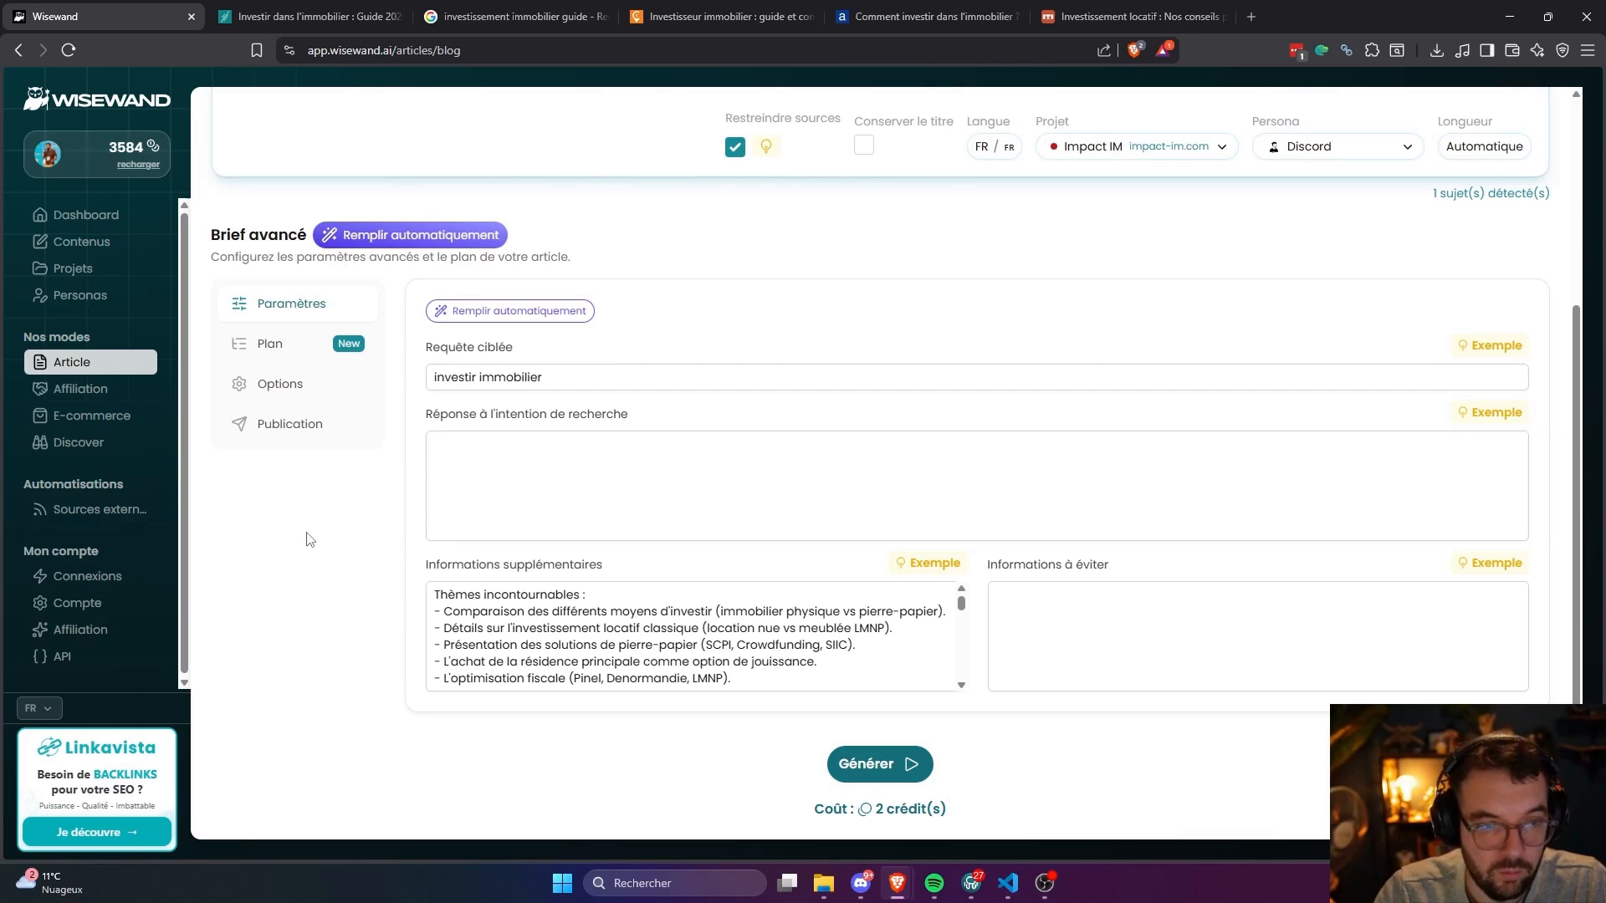
Examine the article's planned structure, going through its H1, H2 and H3 headings and their section notes.
{"action": "left_click", "coordinate": [284, 344]}
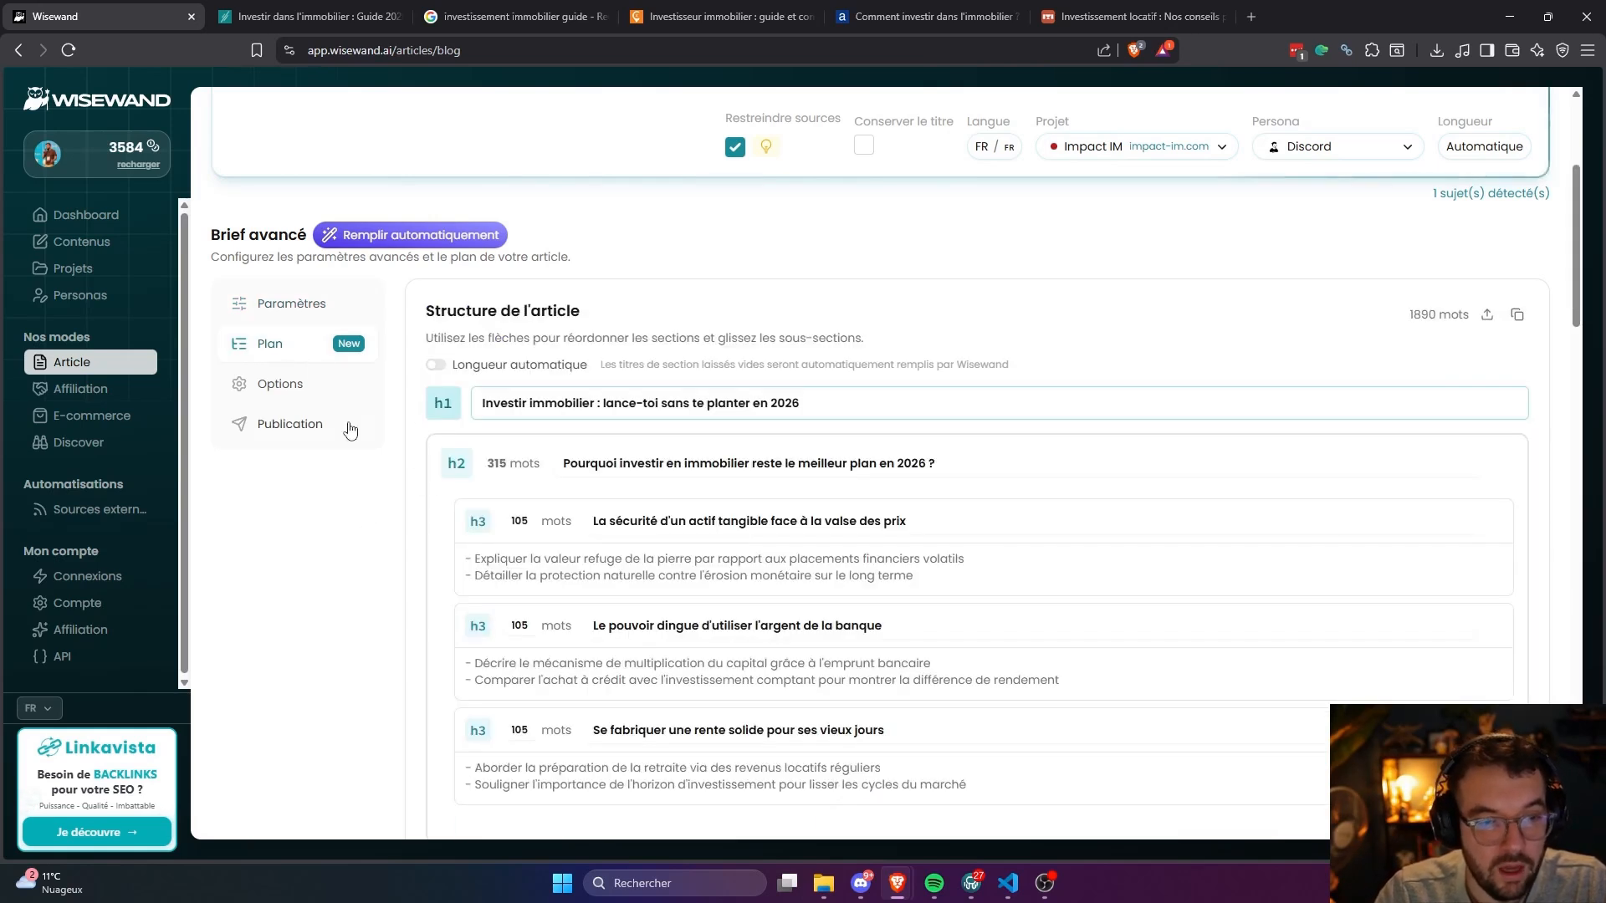
{"action": "scroll", "coordinate": [276, 628], "scroll_direction": "down", "scroll_amount": 12}
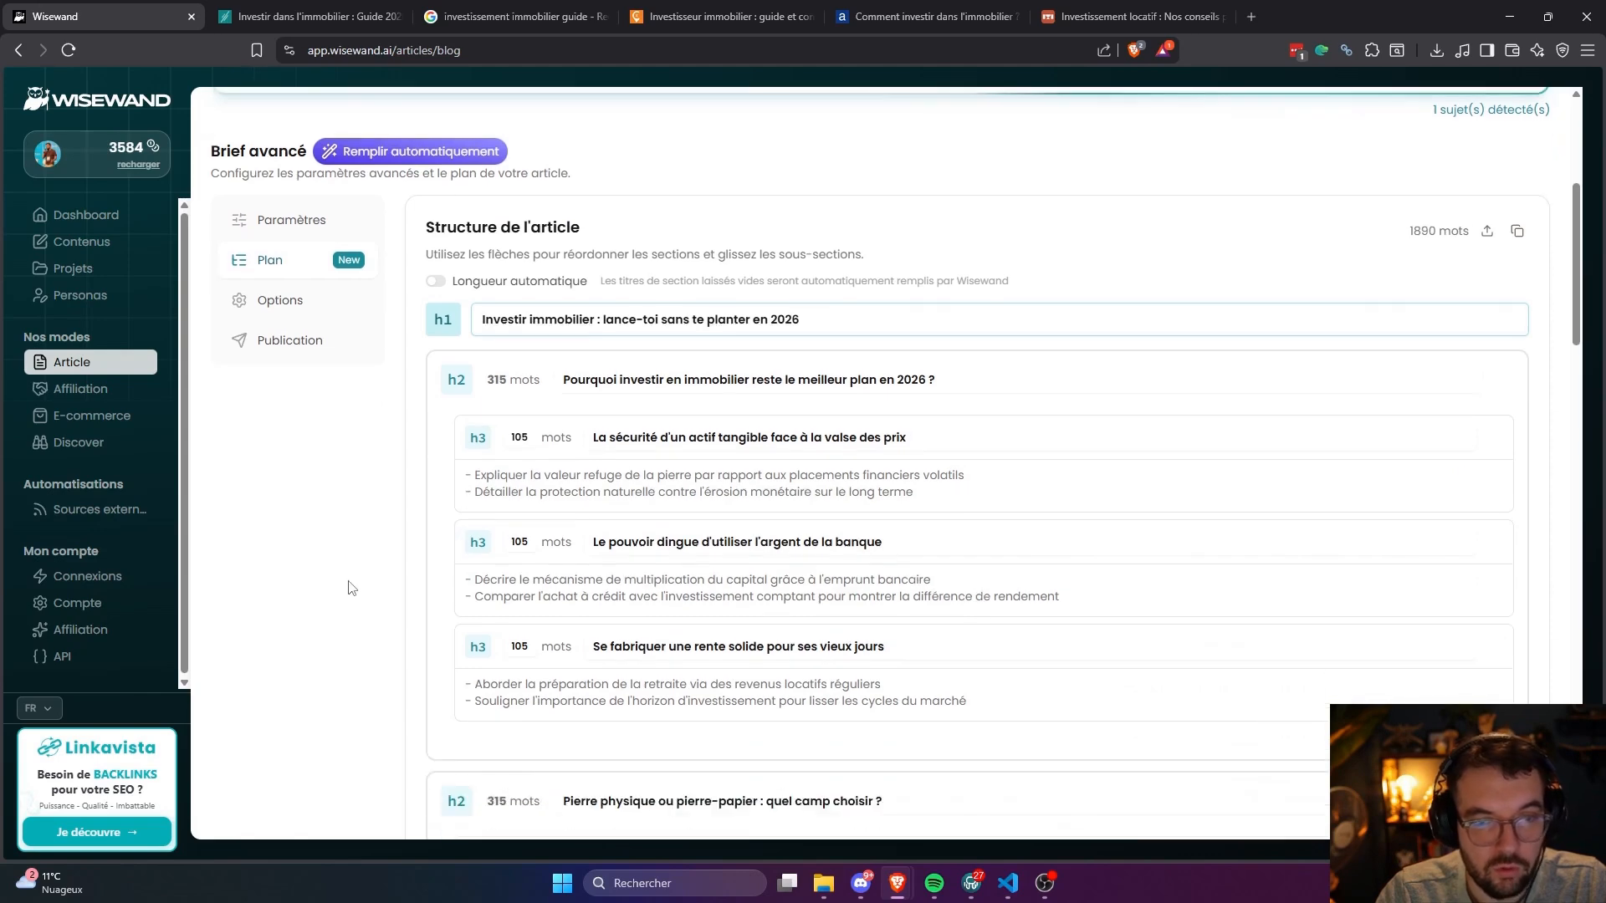
{"action": "scroll", "coordinate": [712, 288], "scroll_direction": "down", "scroll_amount": 8}
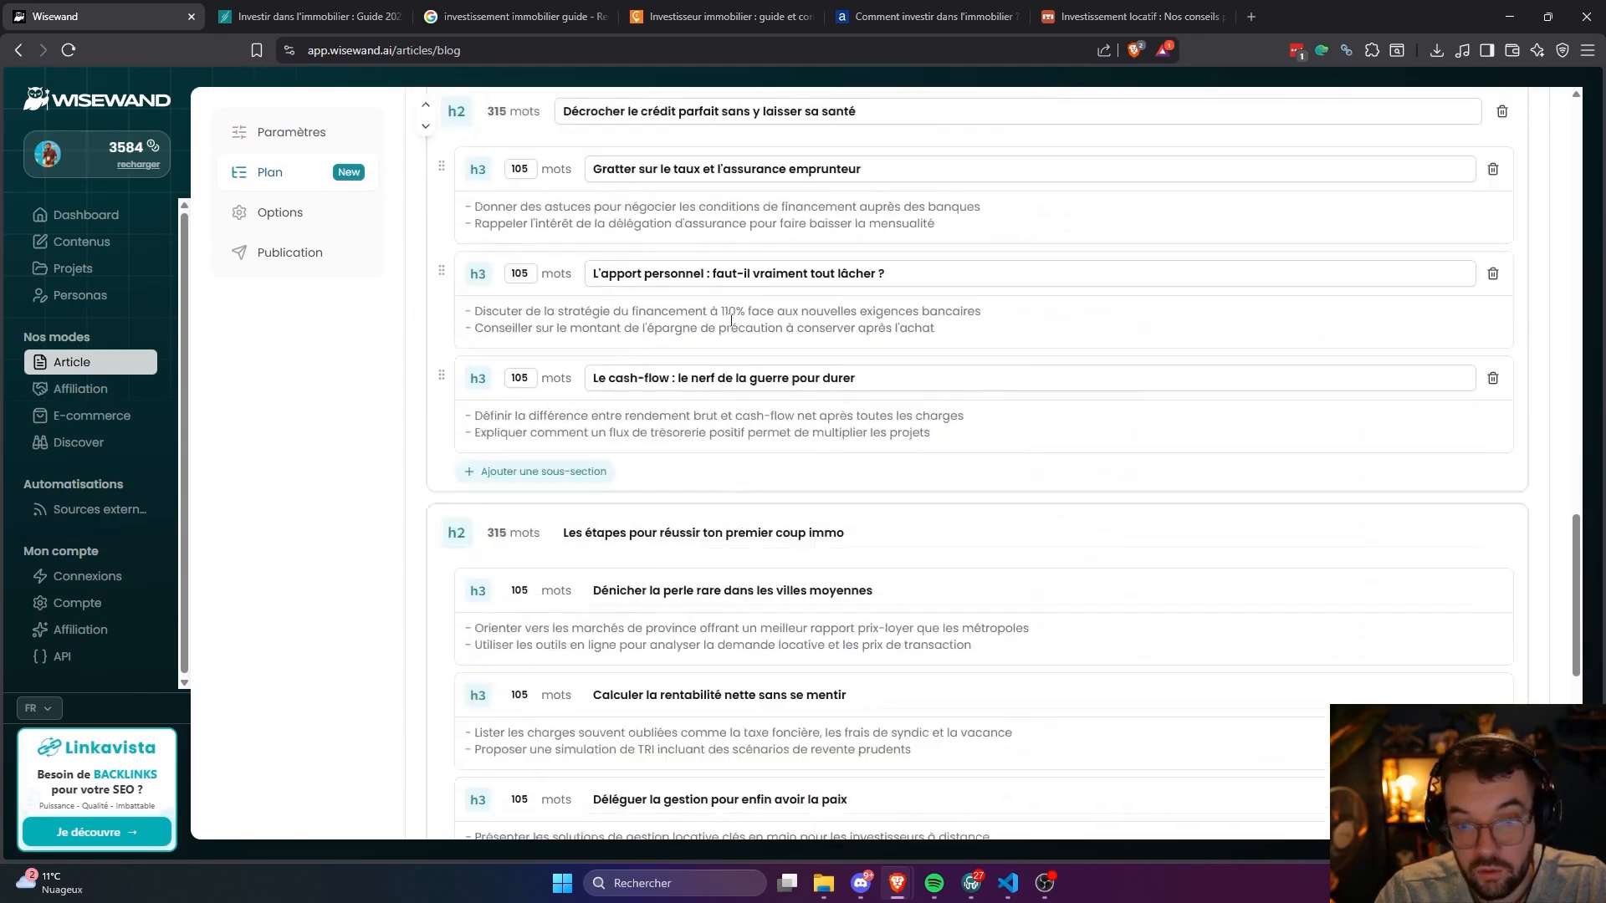
{"action": "scroll", "coordinate": [732, 494], "scroll_direction": "up", "scroll_amount": 10}
{"action": "scroll", "coordinate": [732, 494], "scroll_direction": "up", "scroll_amount": 4}
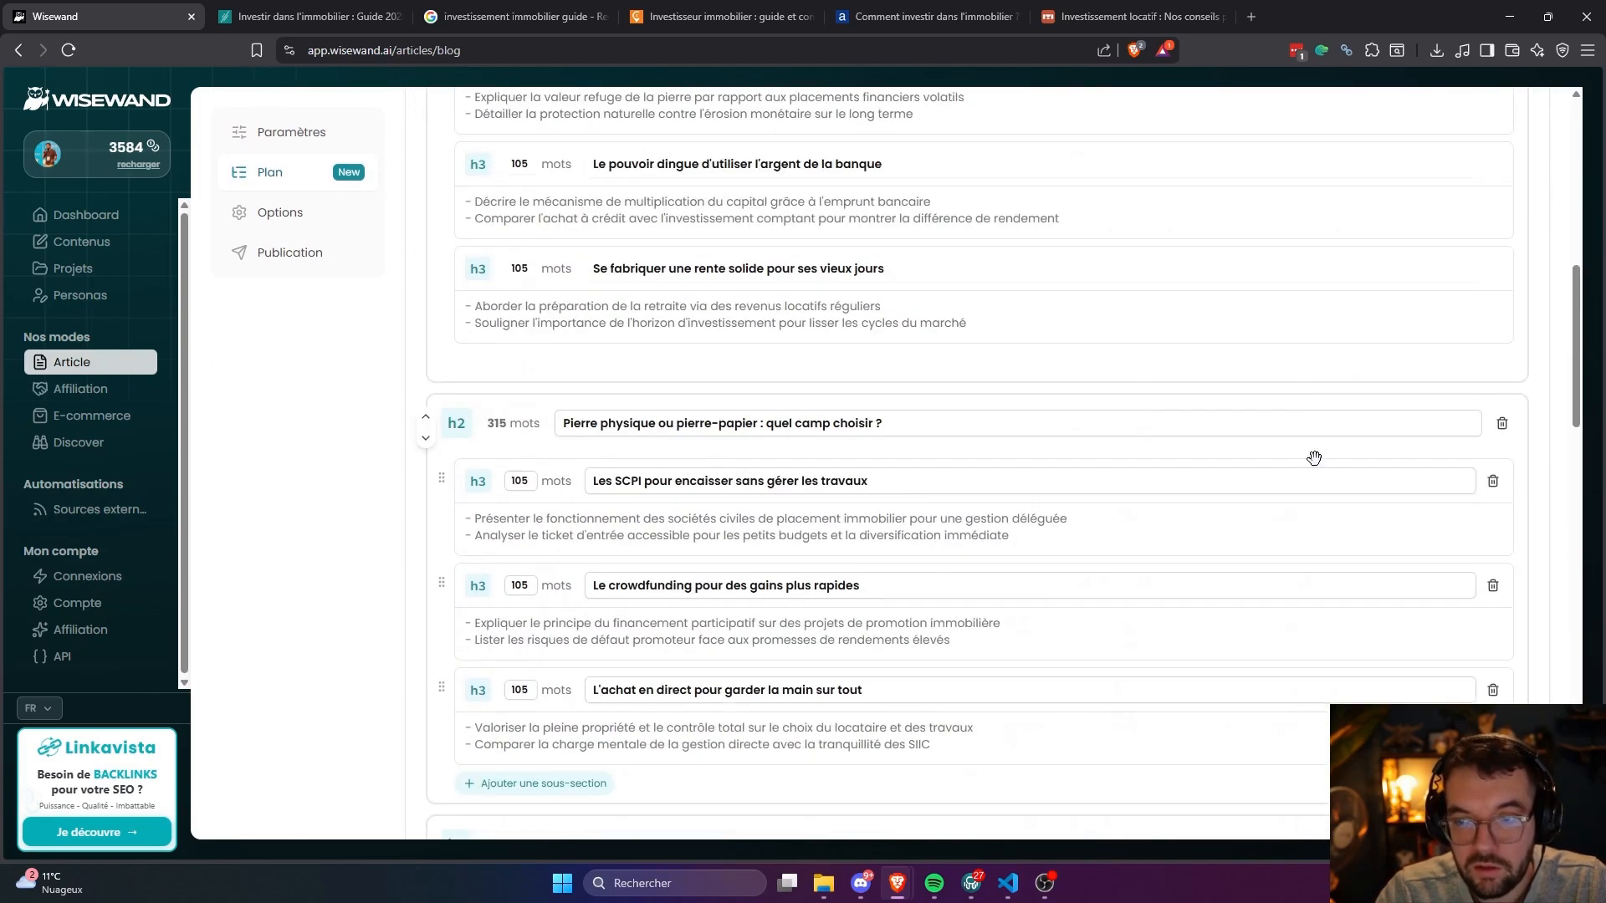
{"action": "scroll", "coordinate": [753, 431], "scroll_direction": "up", "scroll_amount": 6}
{"action": "scroll", "coordinate": [530, 423], "scroll_direction": "down", "scroll_amount": 3}
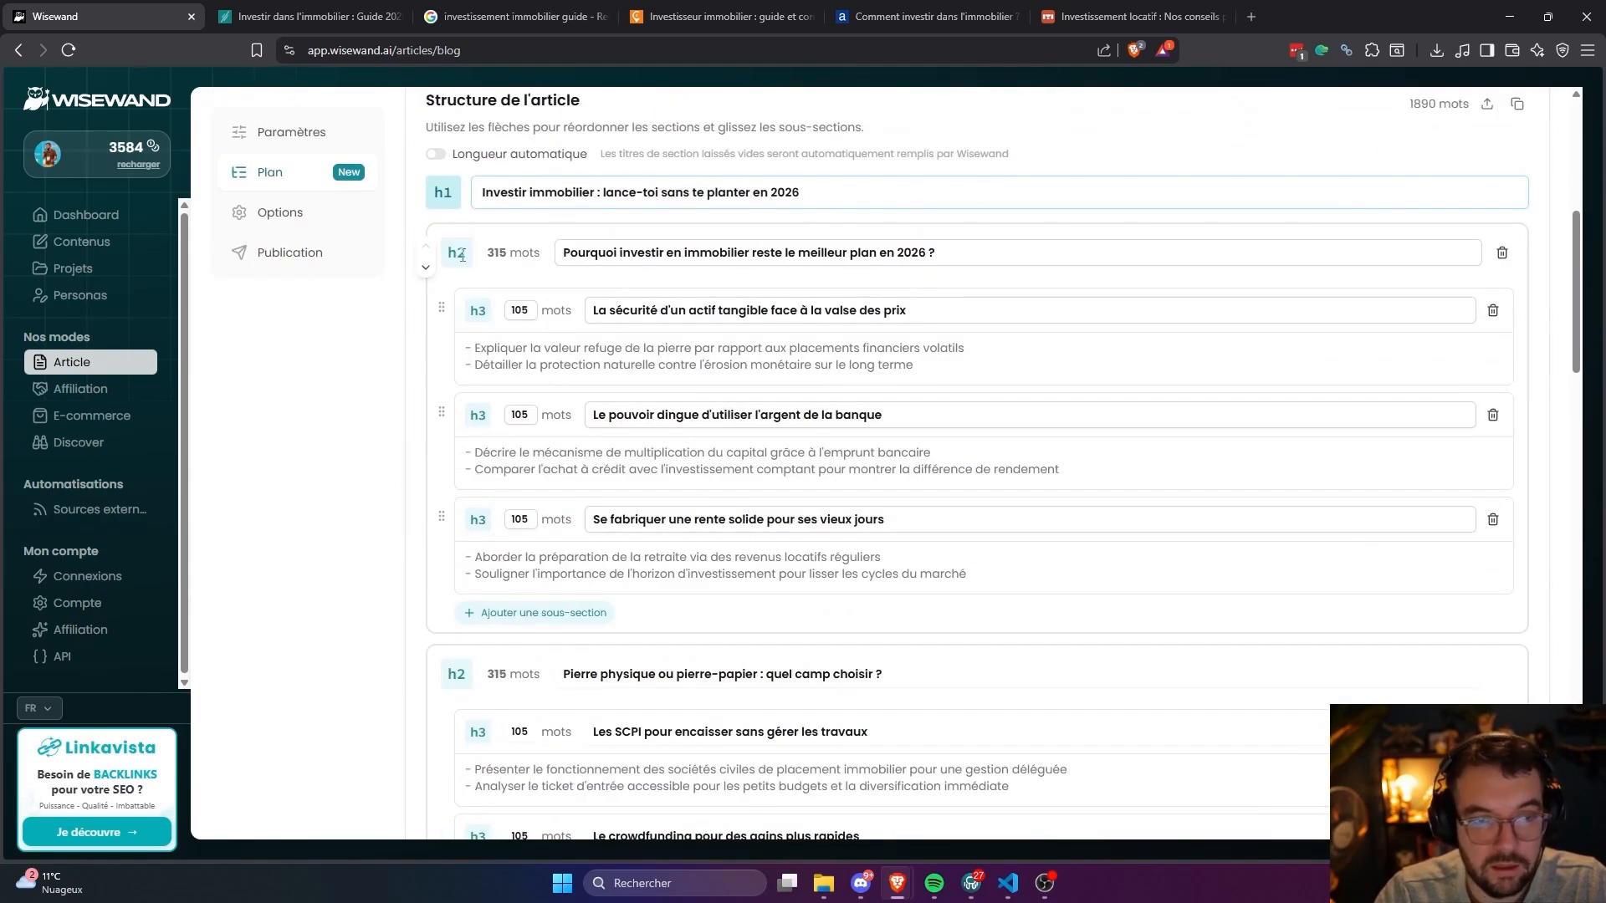
{"action": "scroll", "coordinate": [619, 326], "scroll_direction": "down", "scroll_amount": 20}
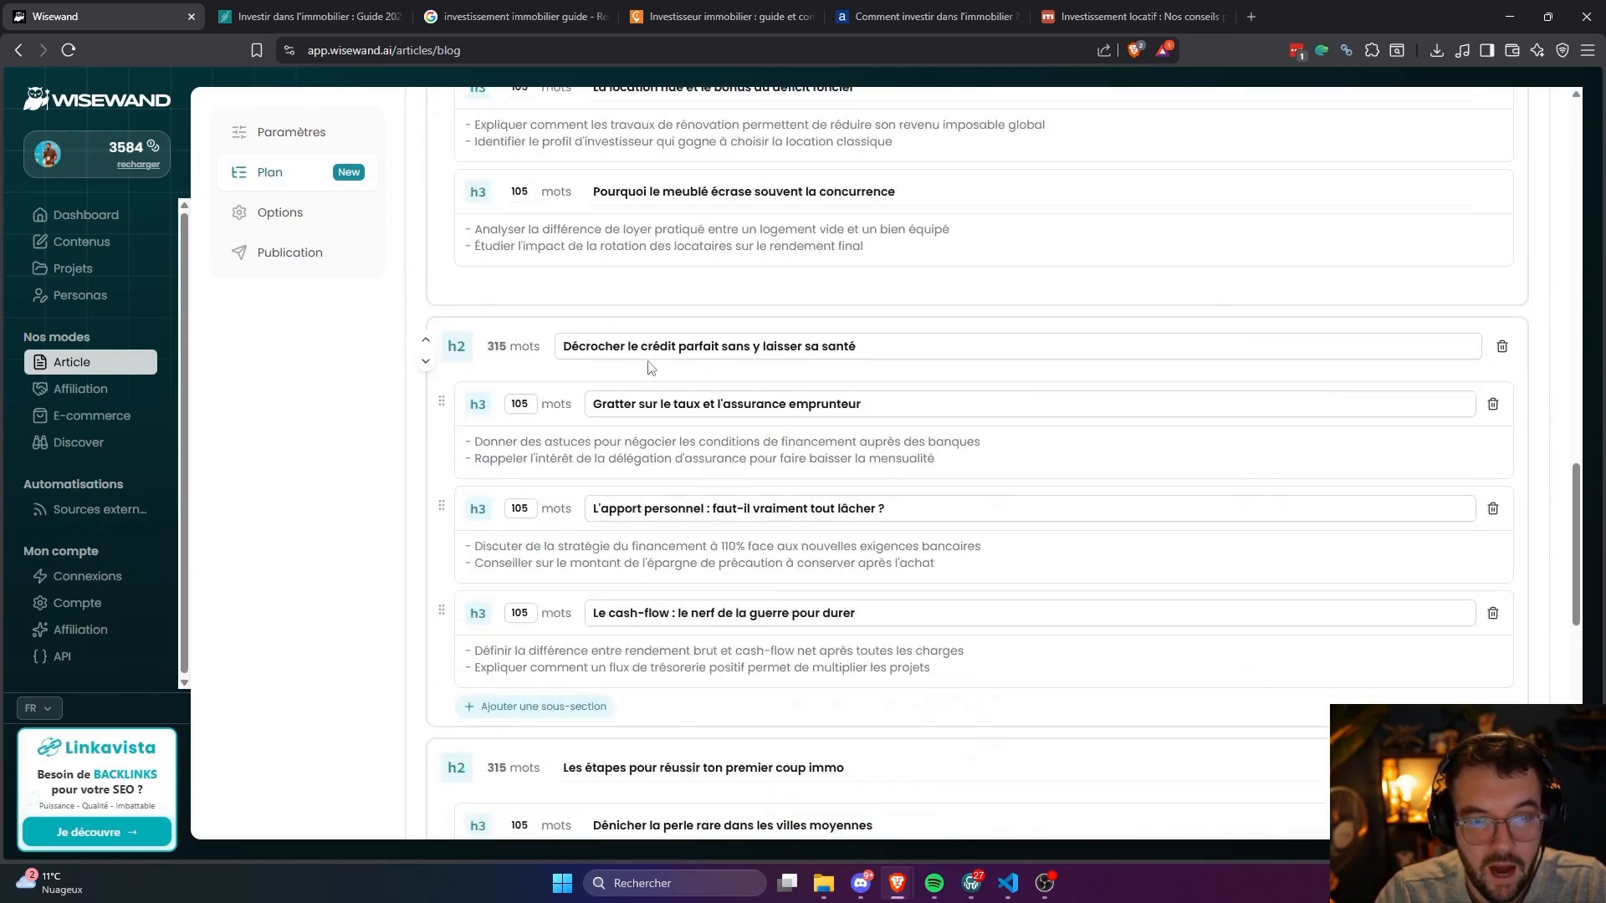
{"action": "scroll", "coordinate": [650, 372], "scroll_direction": "up", "scroll_amount": 20}
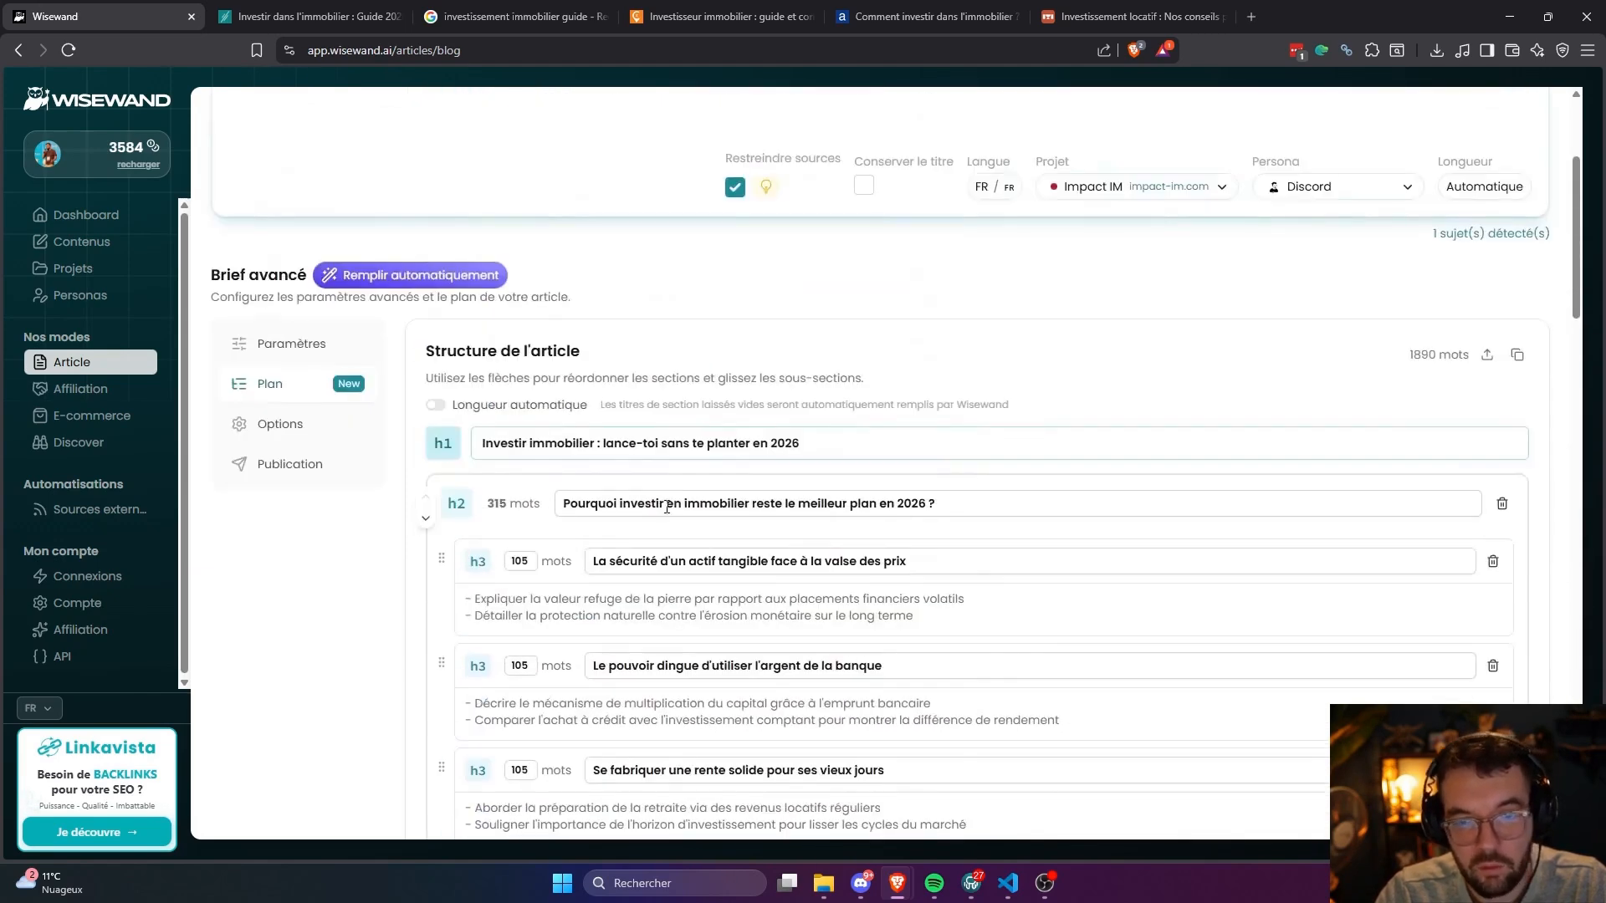
Correct the planned H1 title to "Investir en immobilier : lance-toi sans te planter en 2026".
{"action": "scroll", "coordinate": [720, 485], "scroll_direction": "down", "scroll_amount": 4}
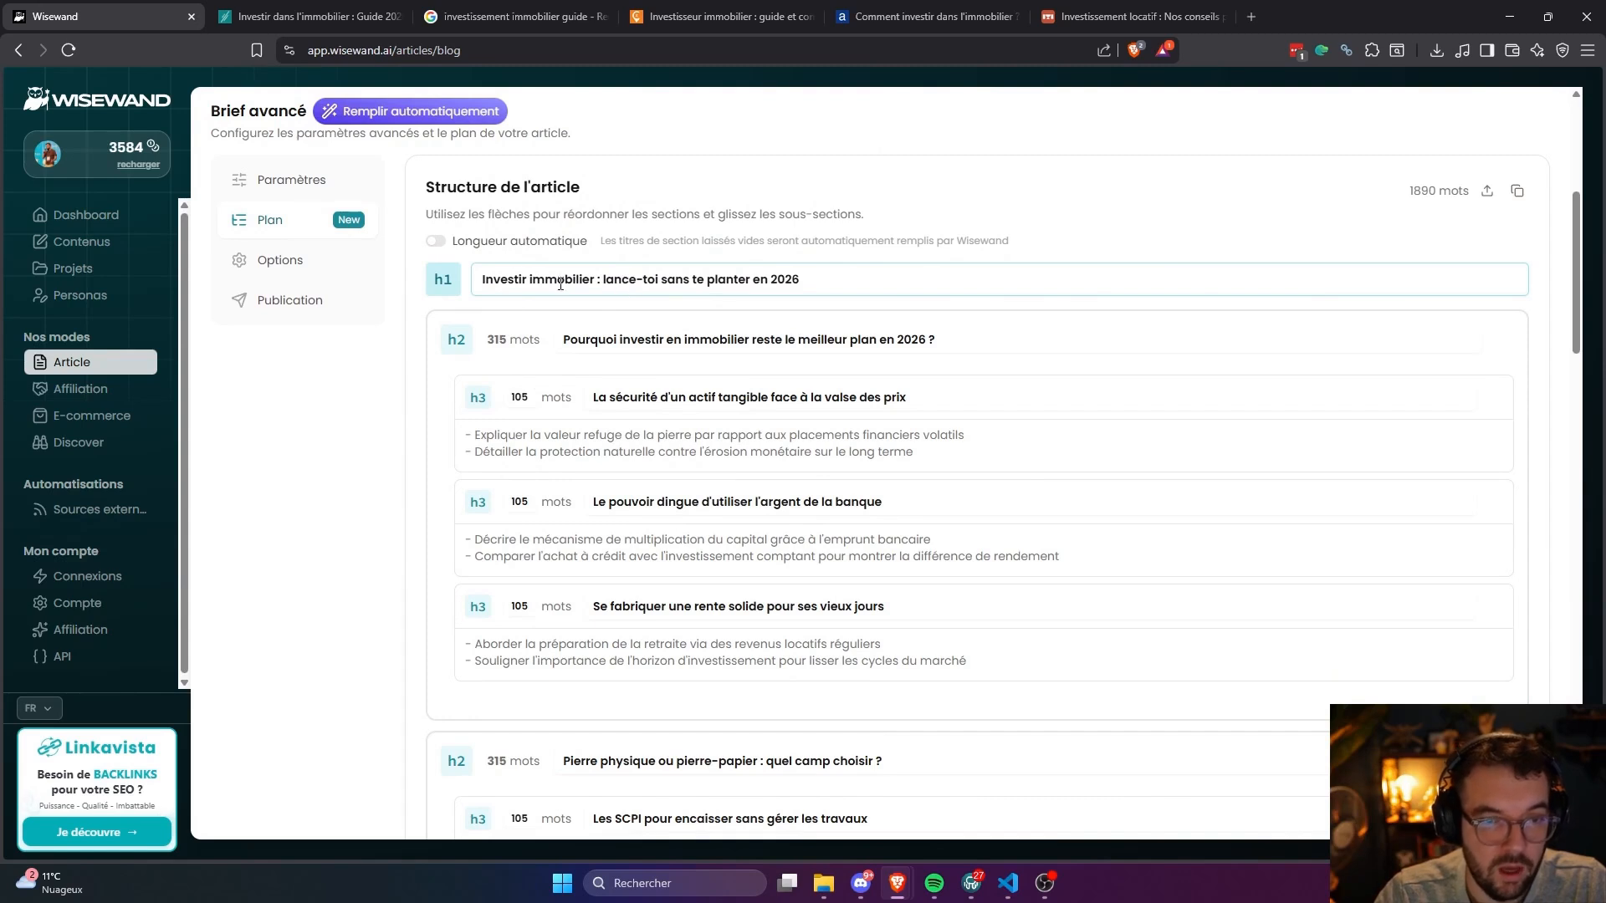
{"action": "left_click", "coordinate": [530, 279]}
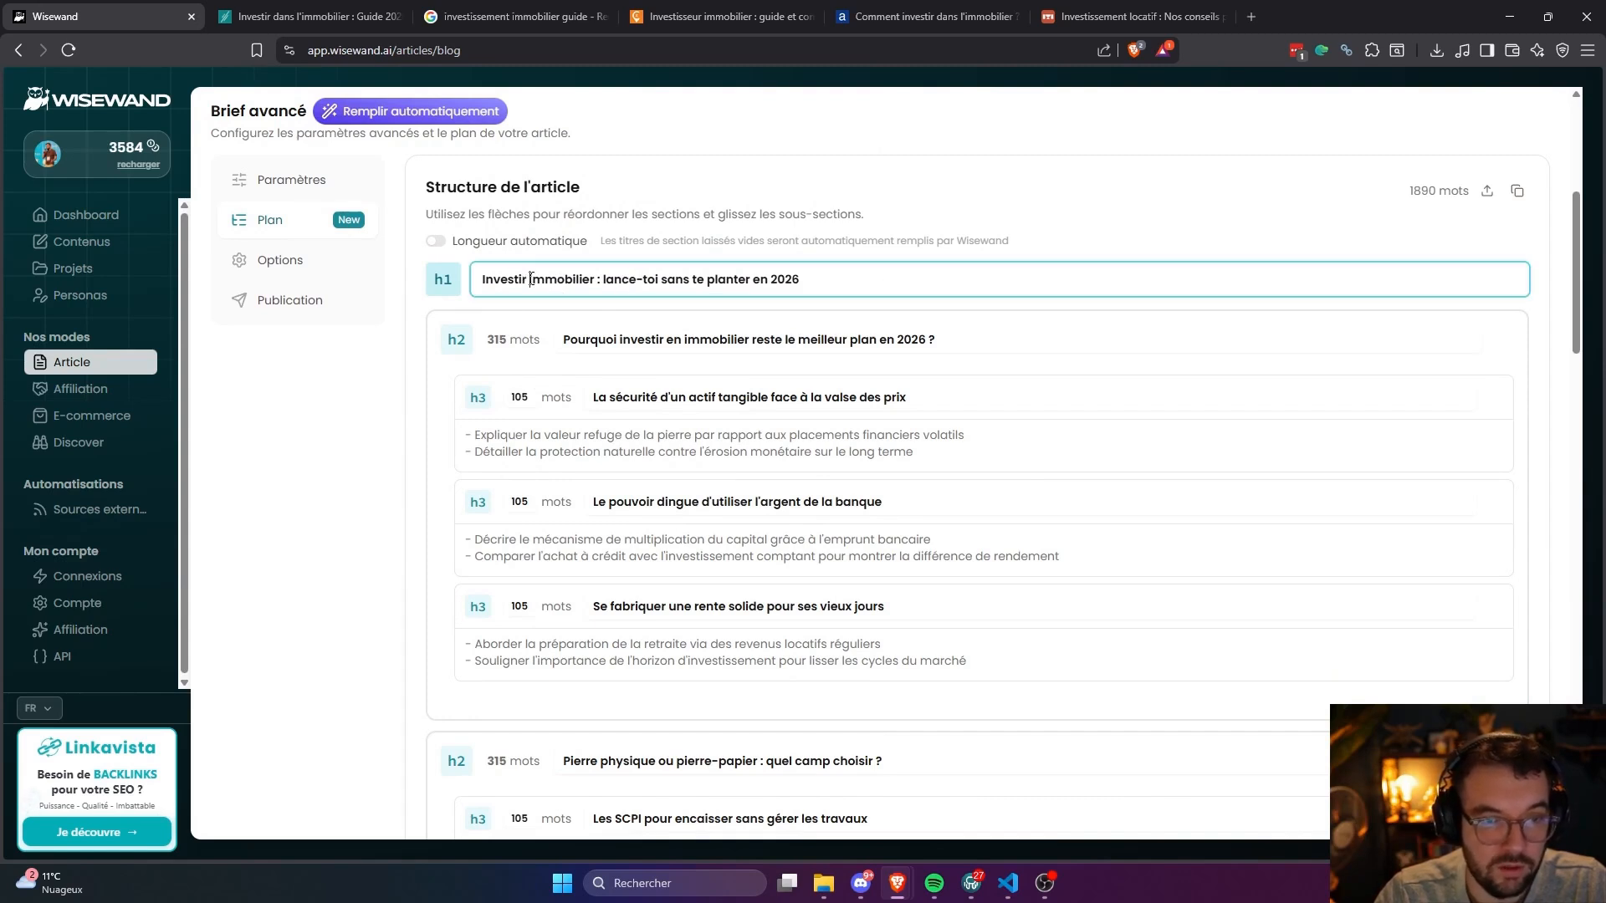
{"action": "type", "text": "en"}
{"action": "left_click", "coordinate": [312, 509]}
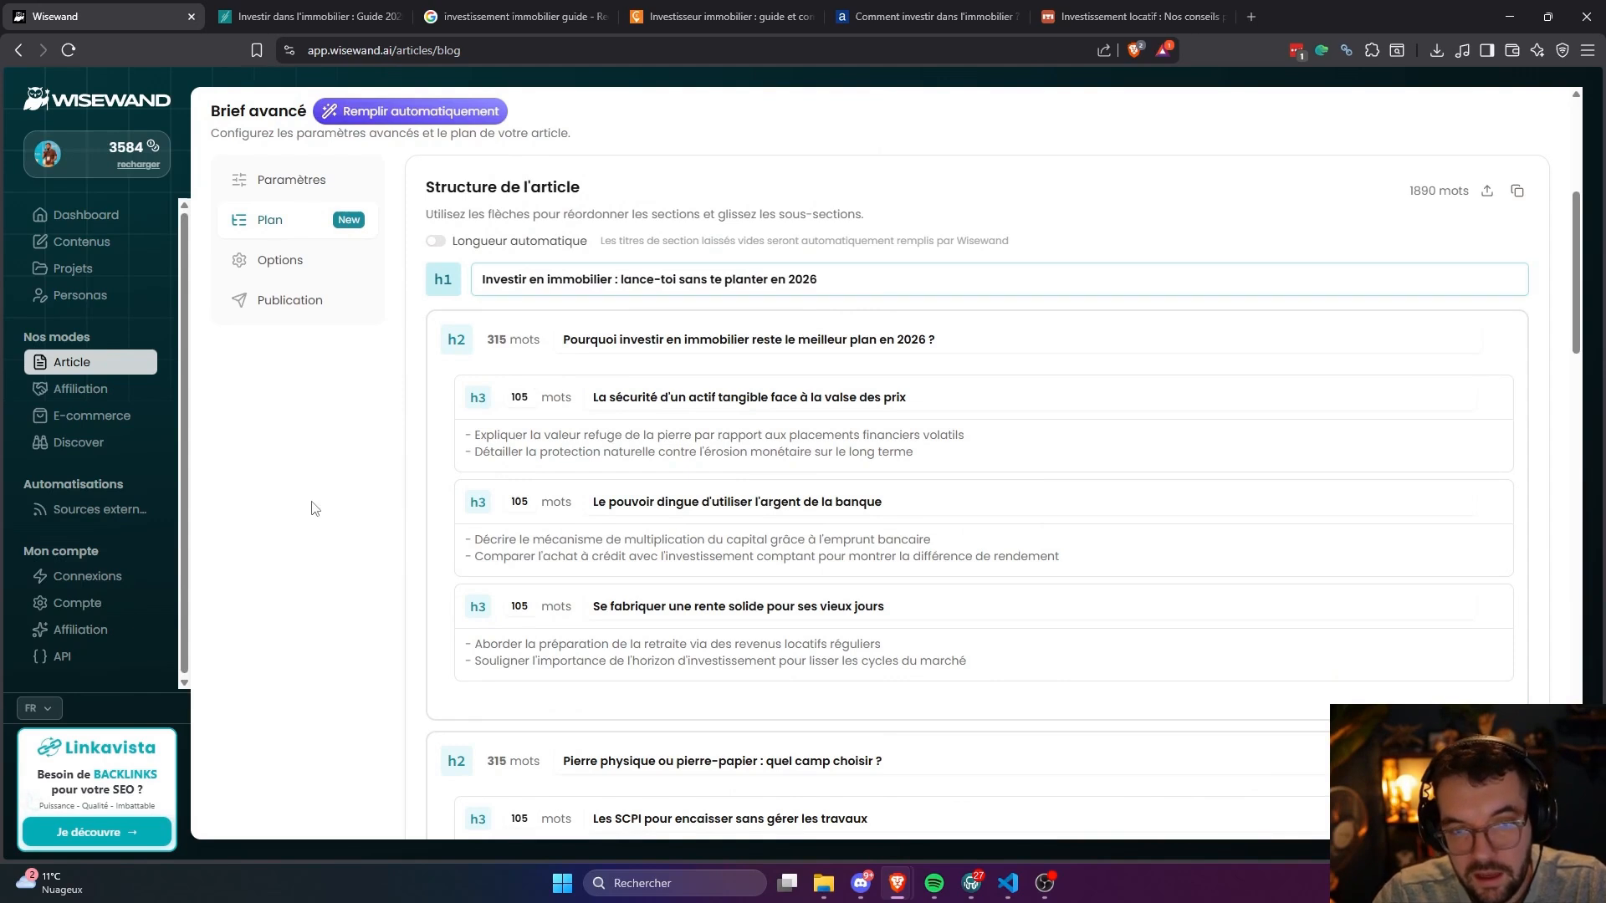
Compare the corrected H1 with the article's subject, source restriction, project and persona settings.
{"action": "scroll", "coordinate": [799, 288], "scroll_direction": "up", "scroll_amount": 2}
{"action": "scroll", "coordinate": [849, 413], "scroll_direction": "up", "scroll_amount": 2}
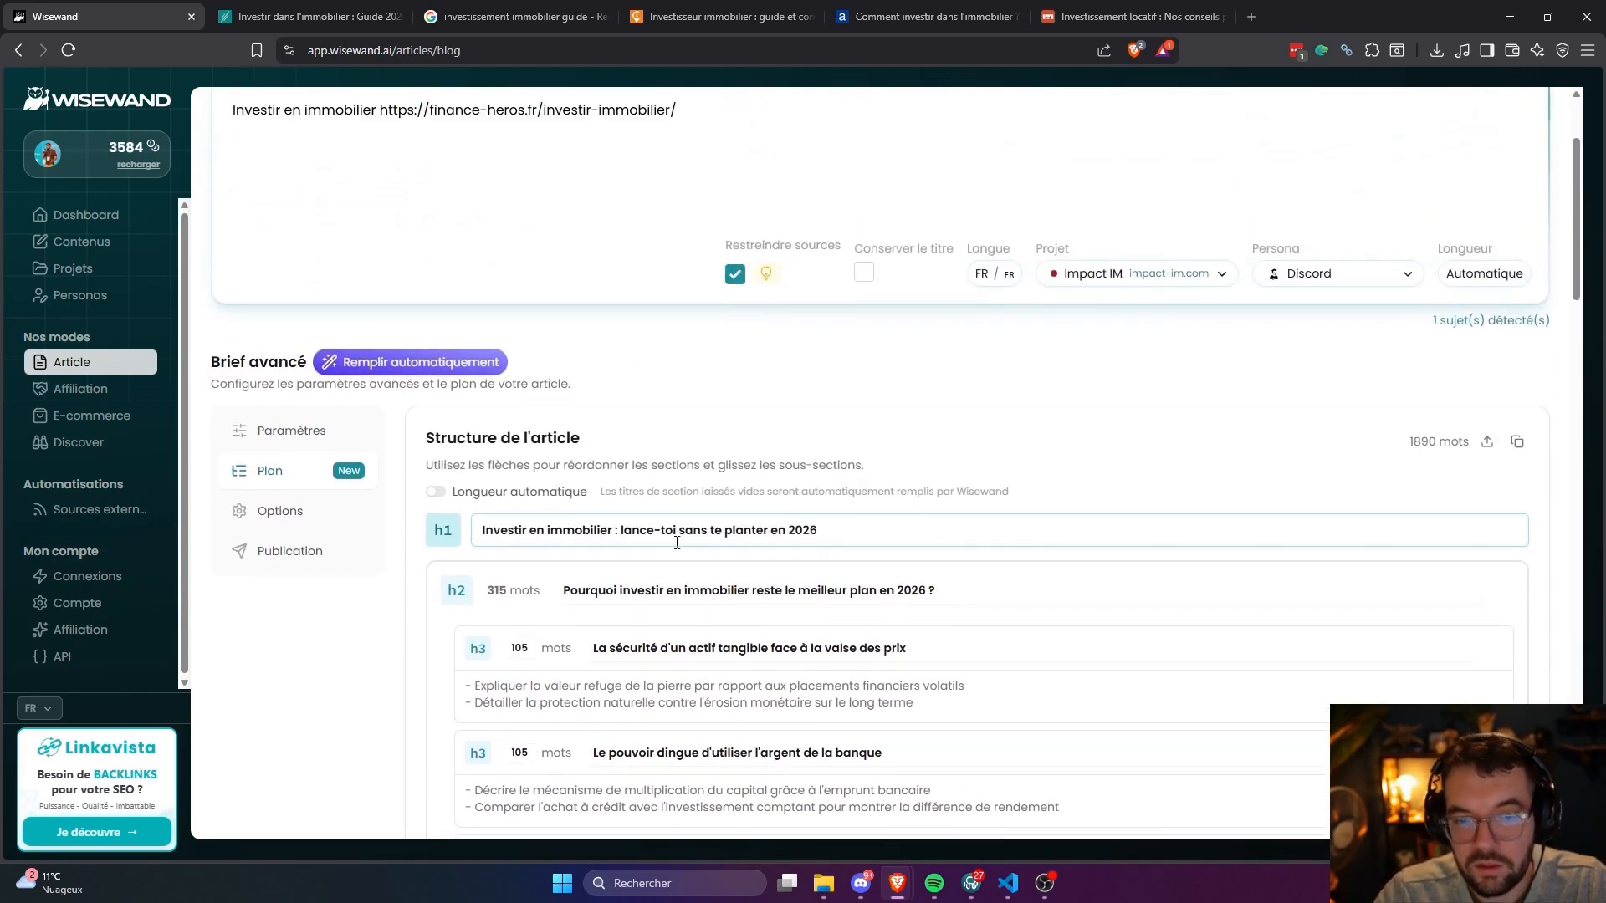
{"action": "scroll", "coordinate": [960, 527], "scroll_direction": "down", "scroll_amount": 2}
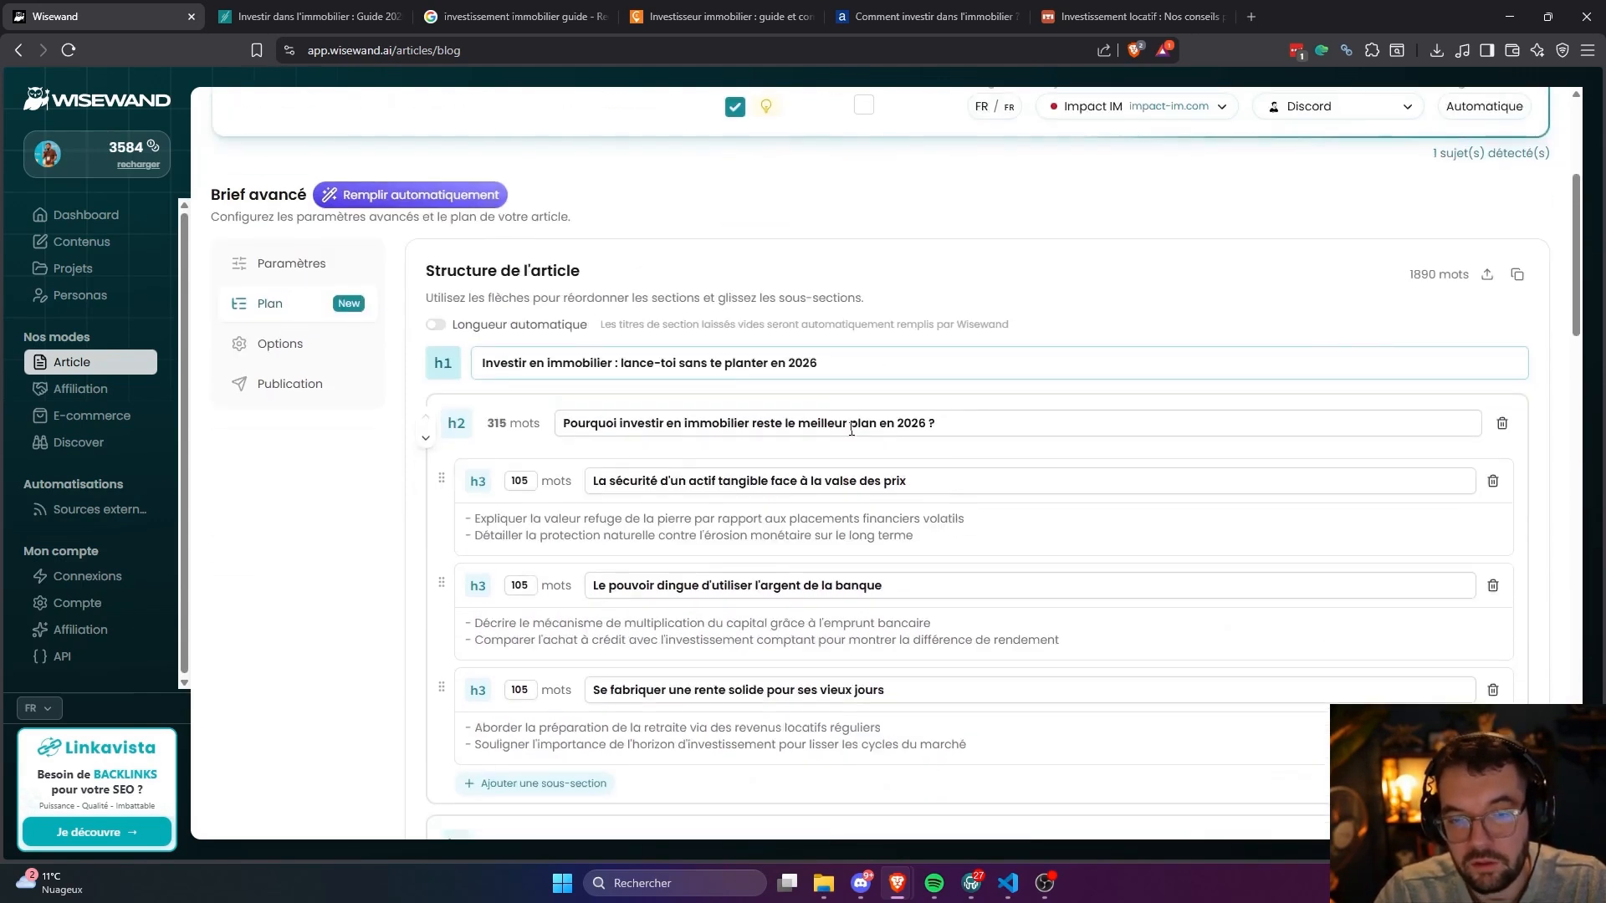
{"action": "scroll", "coordinate": [628, 427], "scroll_direction": "up", "scroll_amount": 4}
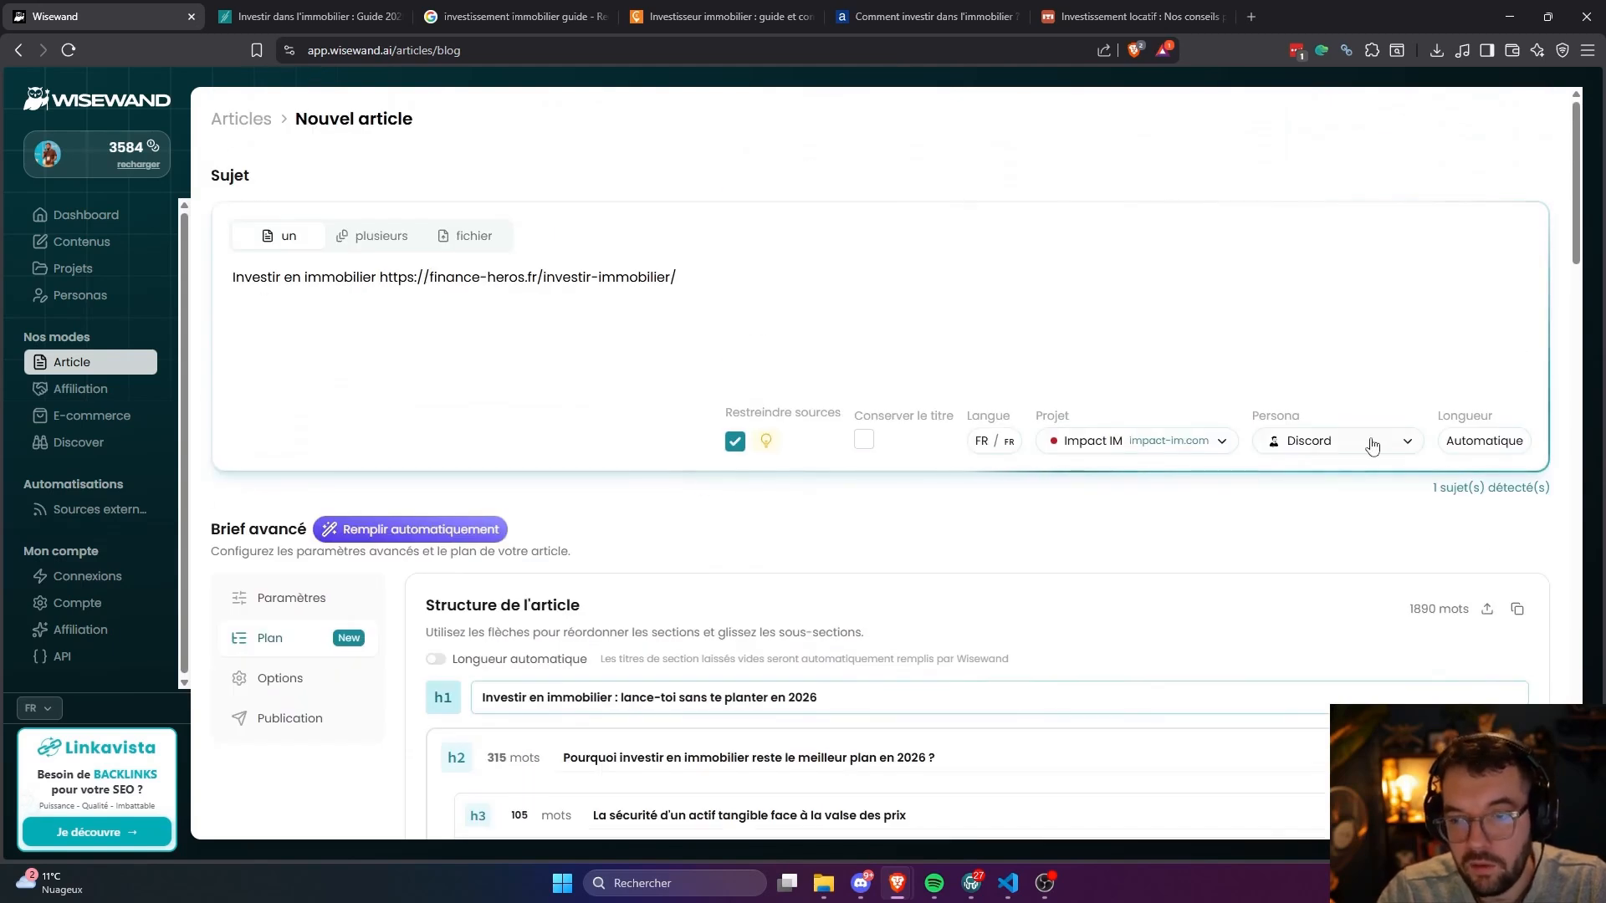
{"action": "scroll", "coordinate": [845, 607], "scroll_direction": "down", "scroll_amount": 4}
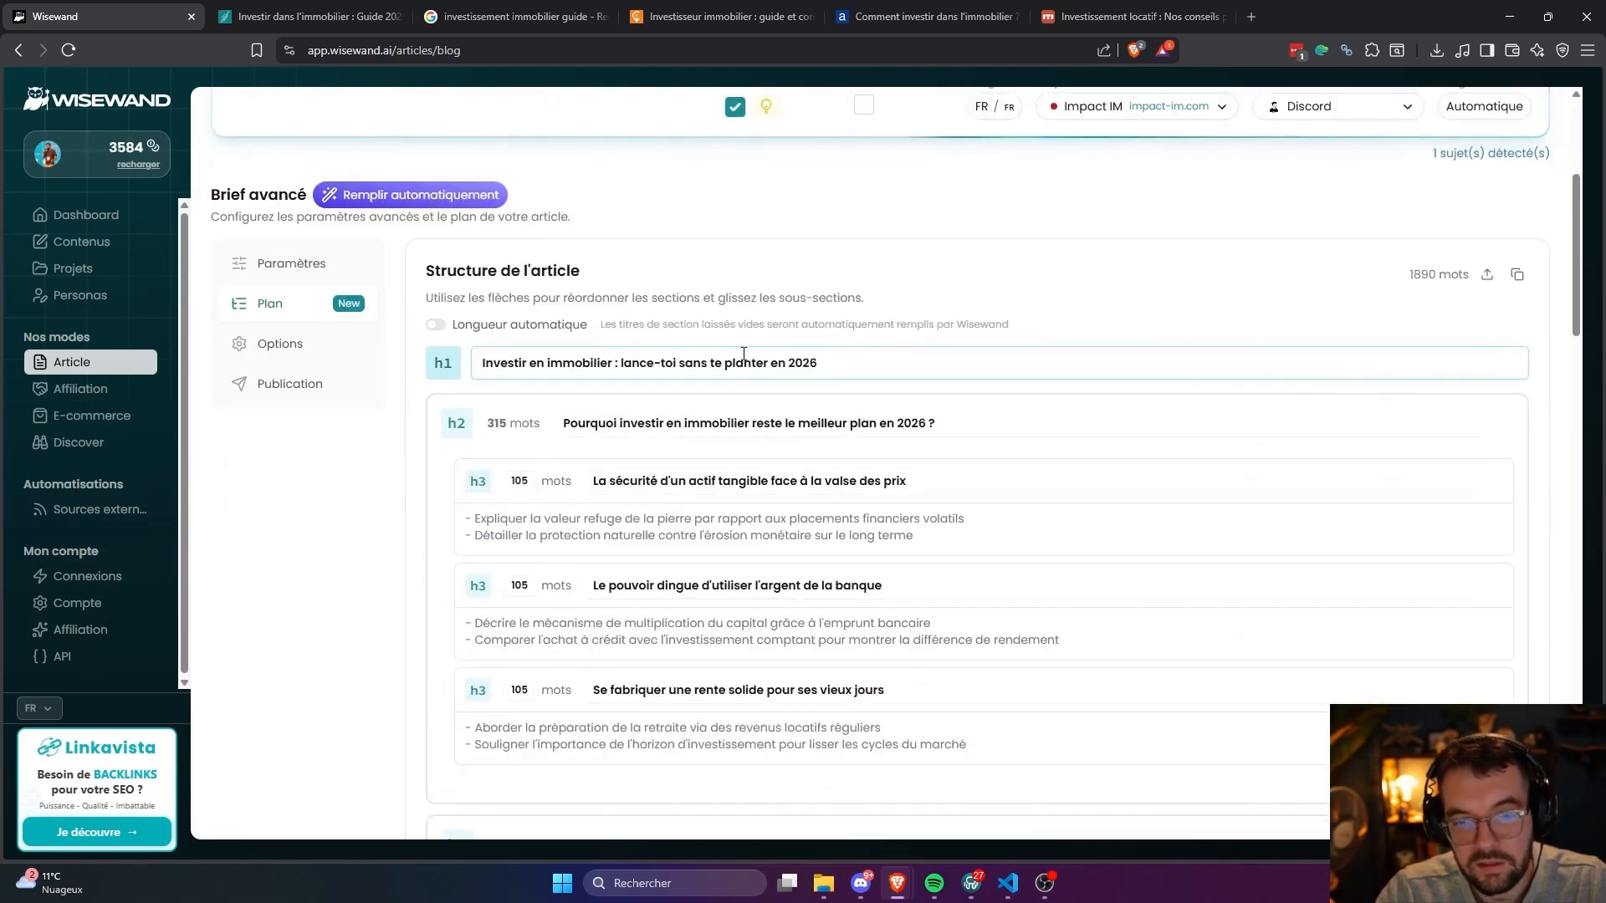
{"action": "scroll", "coordinate": [1171, 302], "scroll_direction": "up", "scroll_amount": 1}
{"action": "scroll", "coordinate": [1288, 280], "scroll_direction": "up", "scroll_amount": 1}
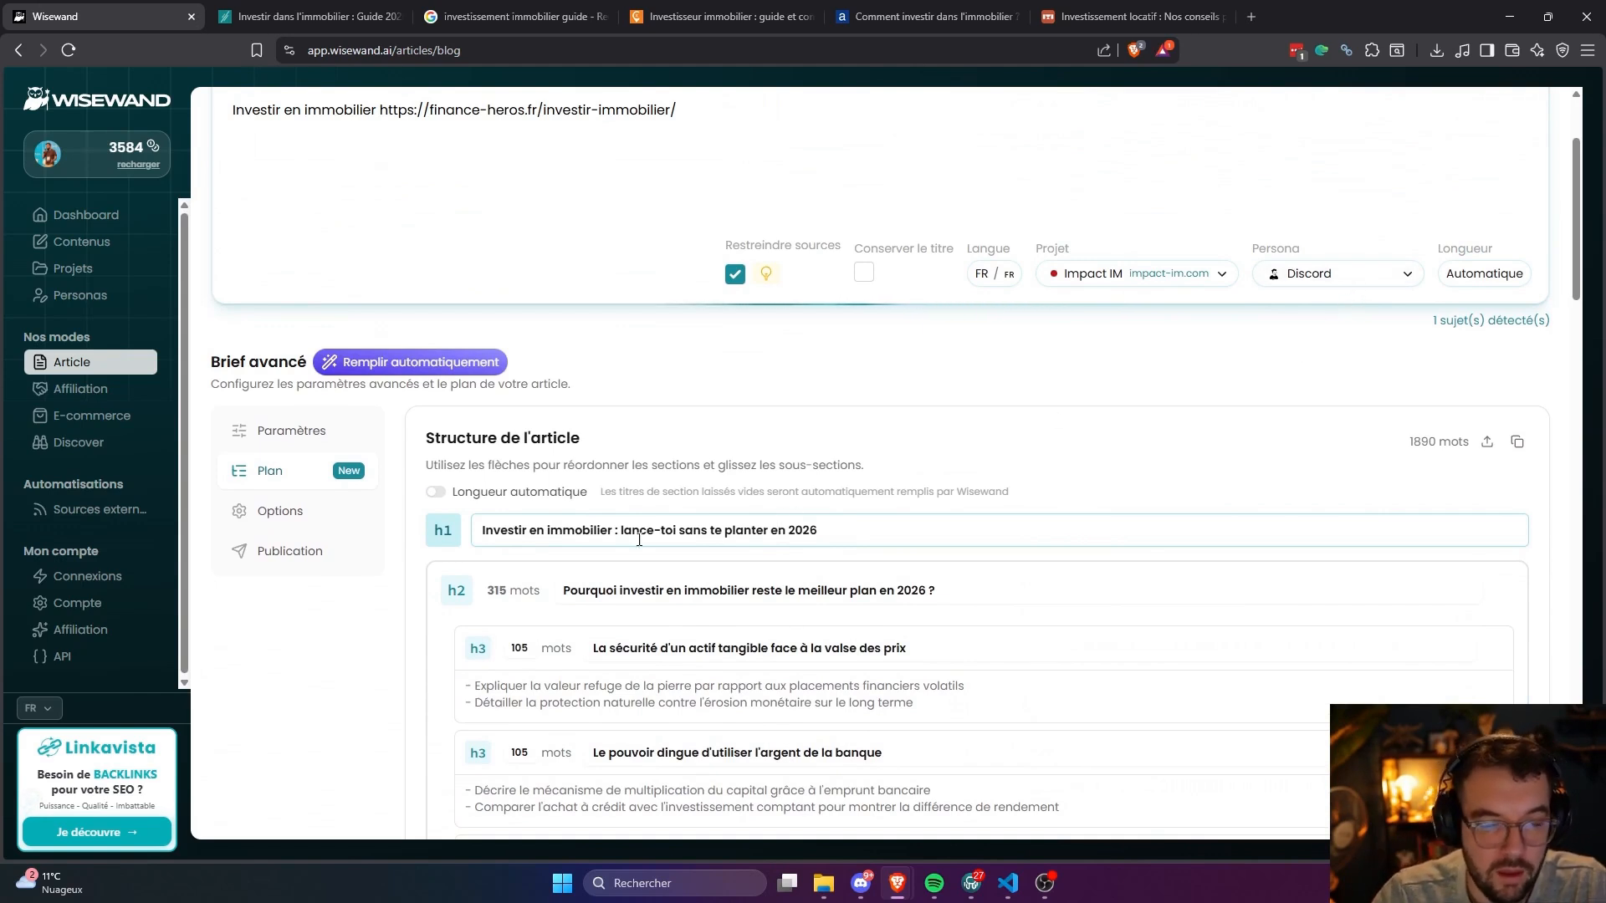
Review the plan's H2 sections with their H3 subsections, notes and word counts, from the first section to the tax tips.
{"action": "scroll", "coordinate": [877, 520], "scroll_direction": "down", "scroll_amount": 20}
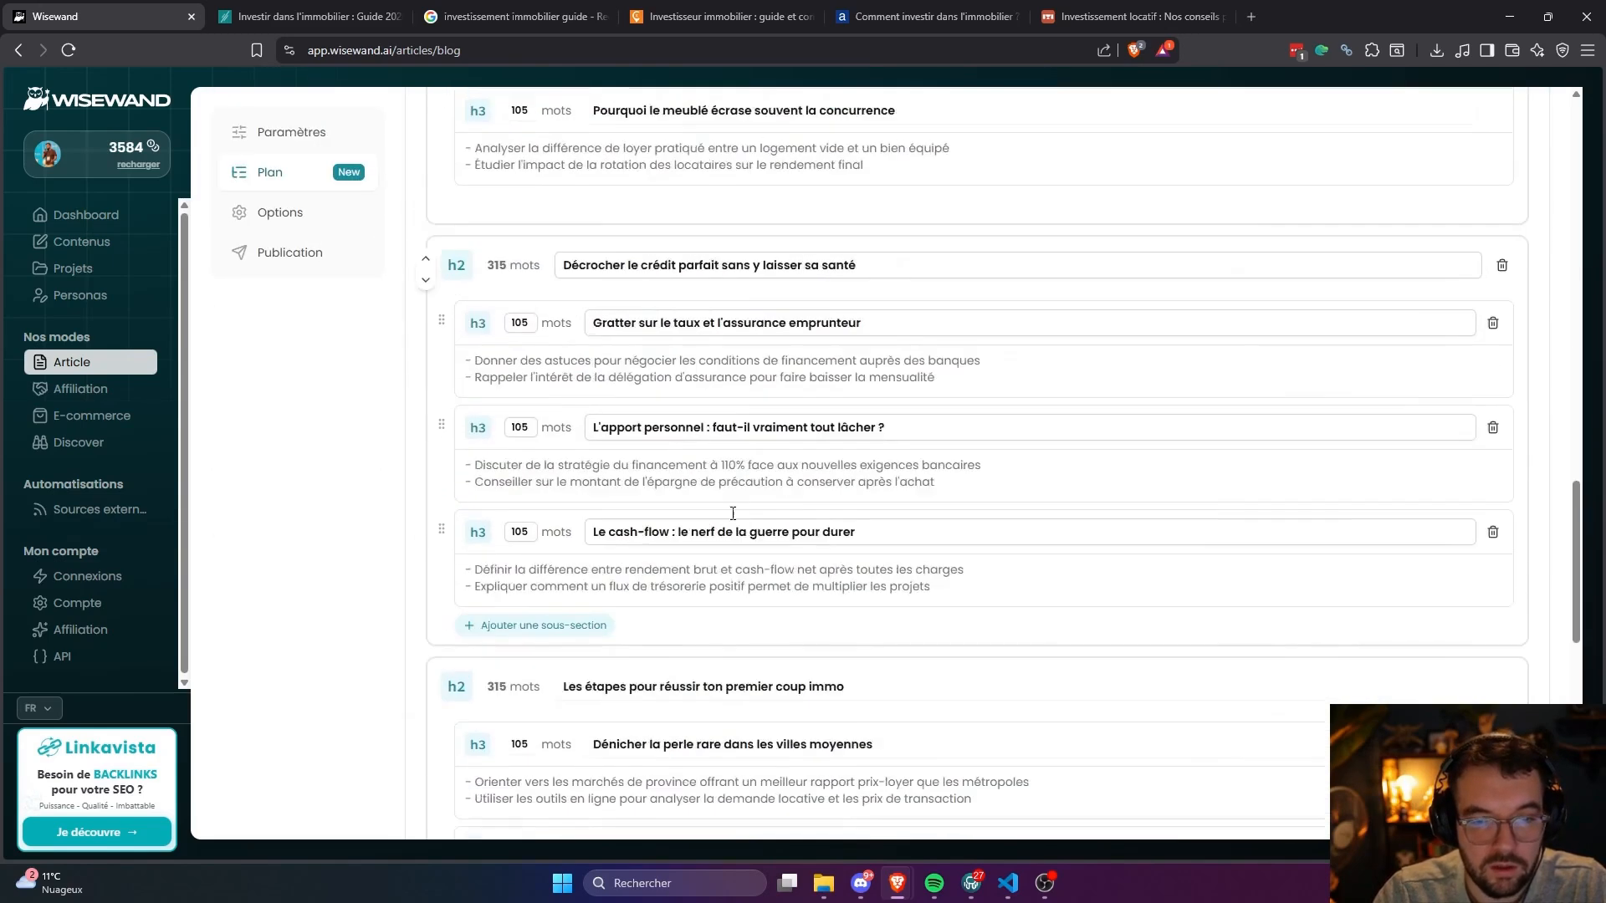
{"action": "scroll", "coordinate": [735, 508], "scroll_direction": "down", "scroll_amount": 6}
{"action": "scroll", "coordinate": [734, 508], "scroll_direction": "up", "scroll_amount": 15}
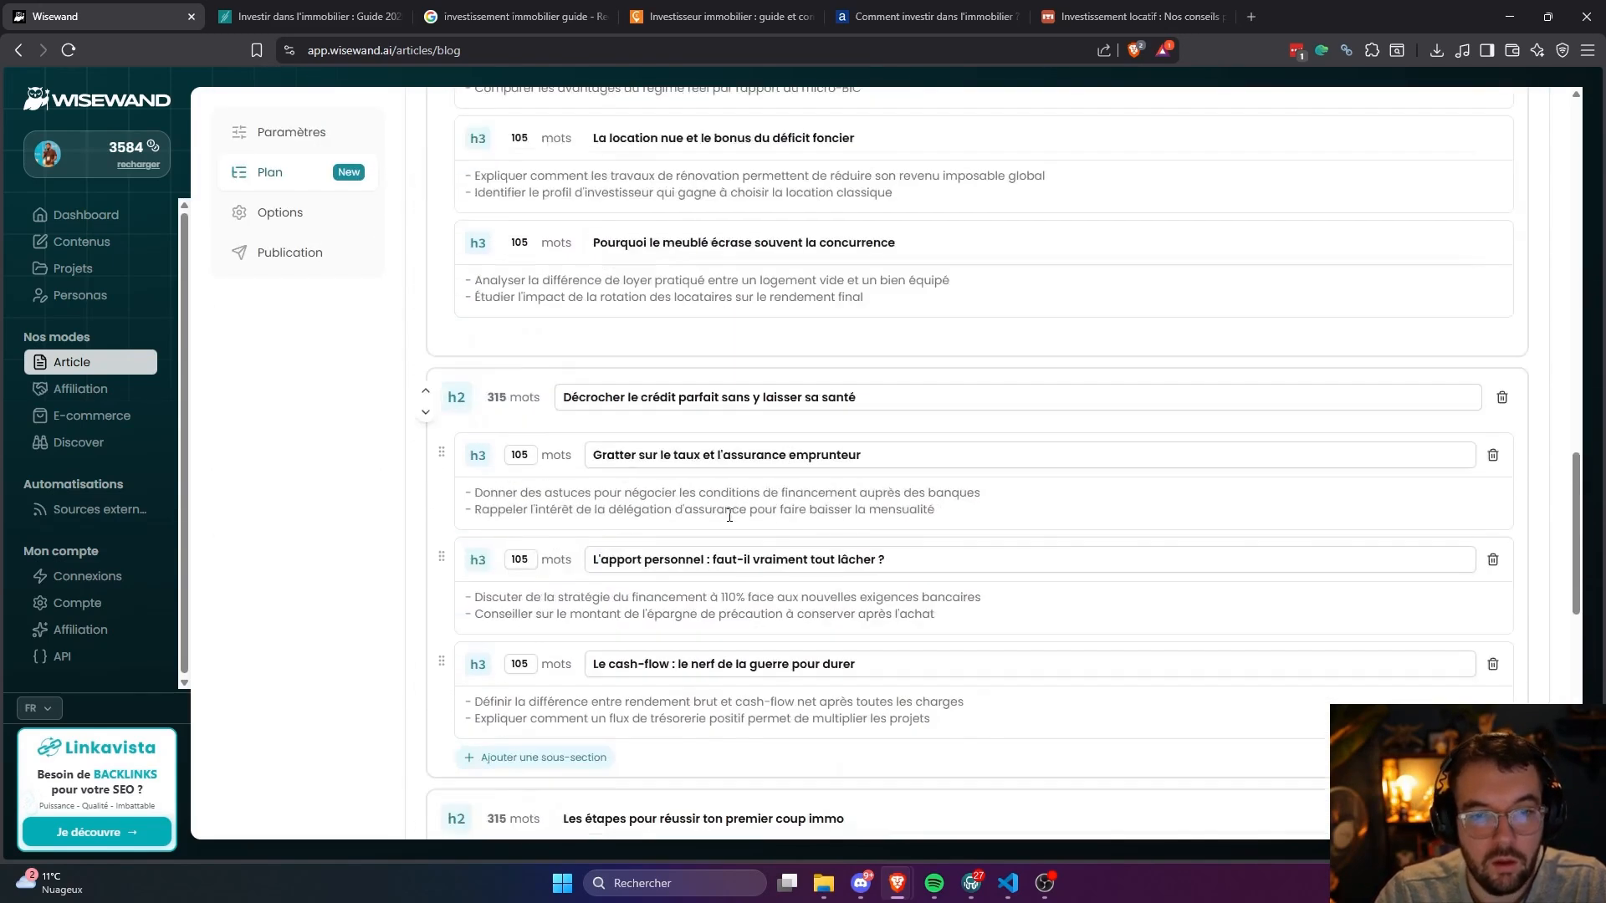
{"action": "scroll", "coordinate": [729, 545], "scroll_direction": "up", "scroll_amount": 6}
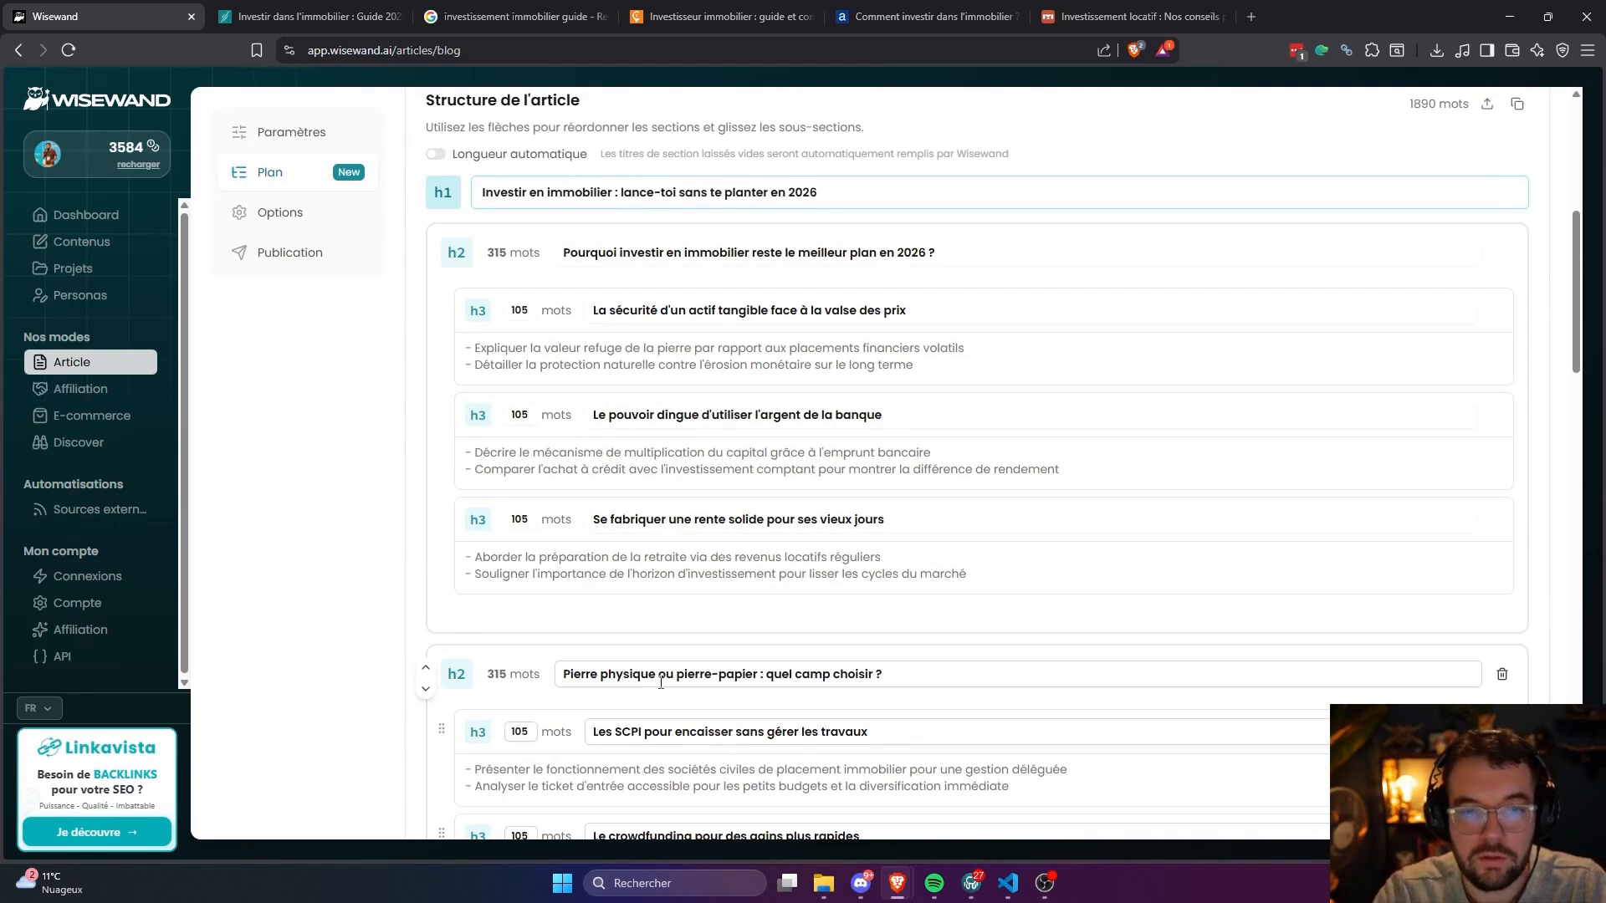
{"action": "scroll", "coordinate": [674, 545], "scroll_direction": "down", "scroll_amount": 5}
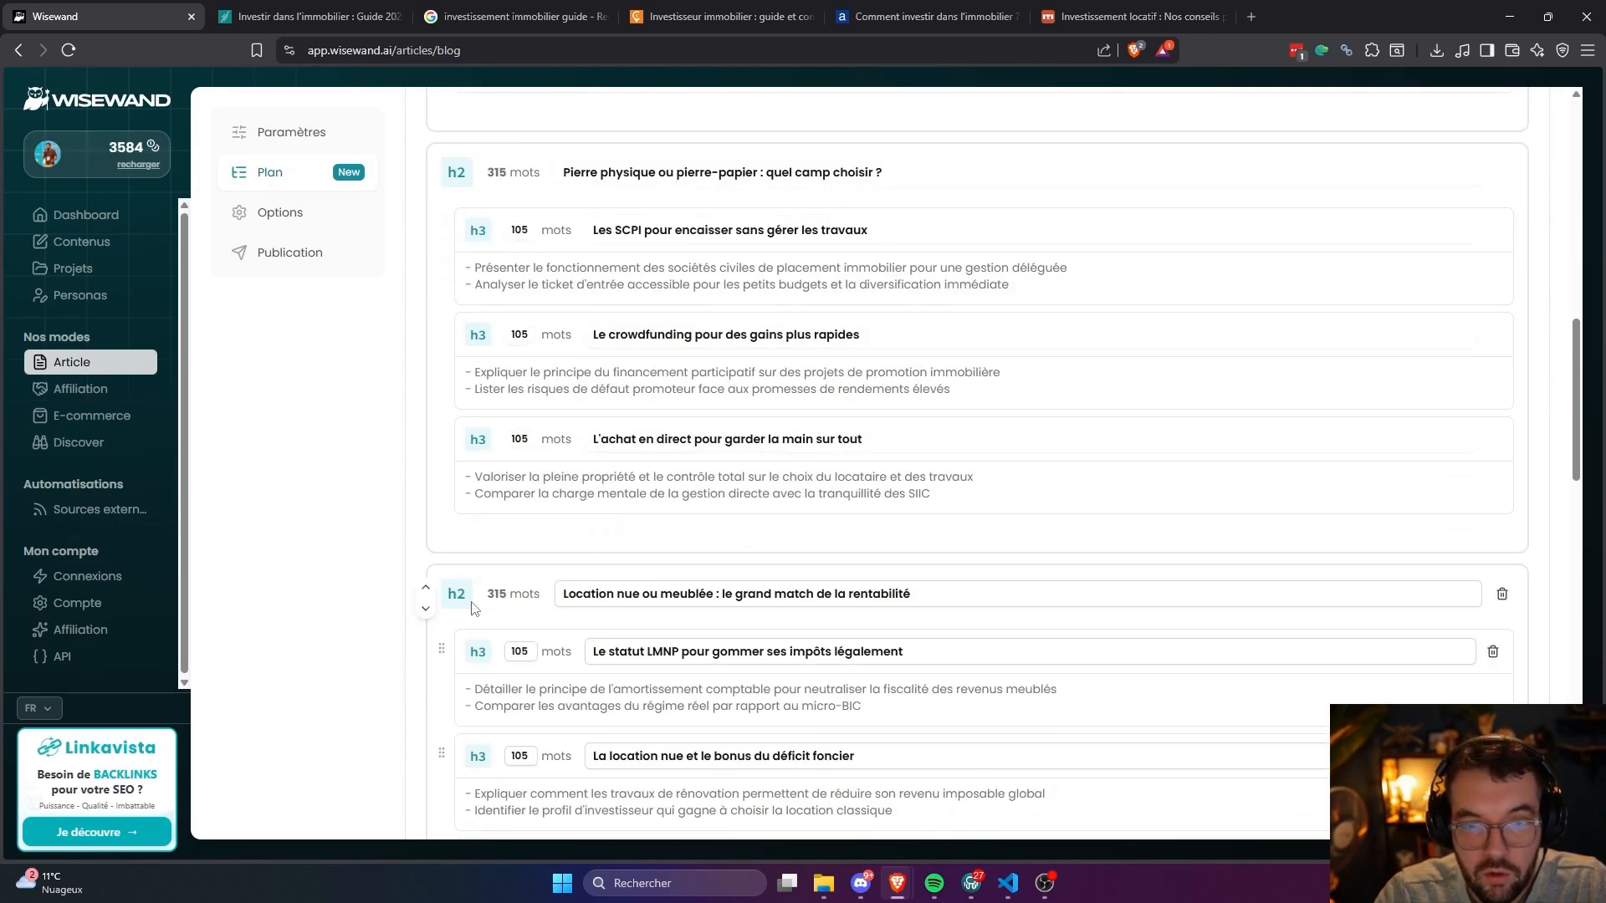
{"action": "scroll", "coordinate": [473, 608], "scroll_direction": "up", "scroll_amount": 5}
{"action": "scroll", "coordinate": [638, 281], "scroll_direction": "up", "scroll_amount": 4}
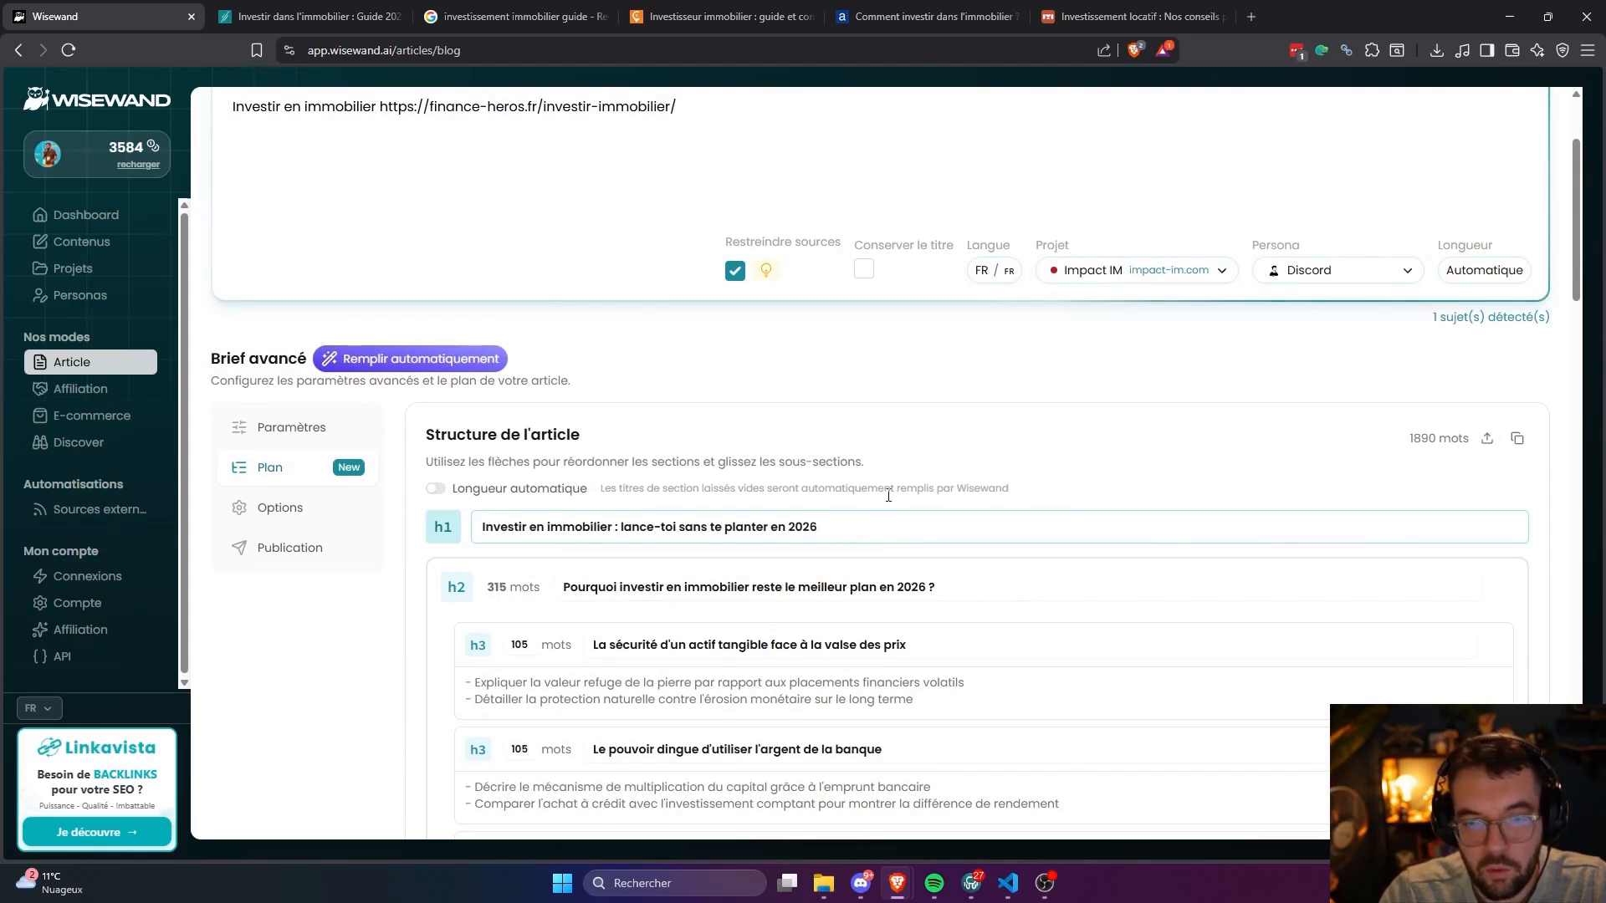
{"action": "scroll", "coordinate": [476, 485], "scroll_direction": "down", "scroll_amount": 20}
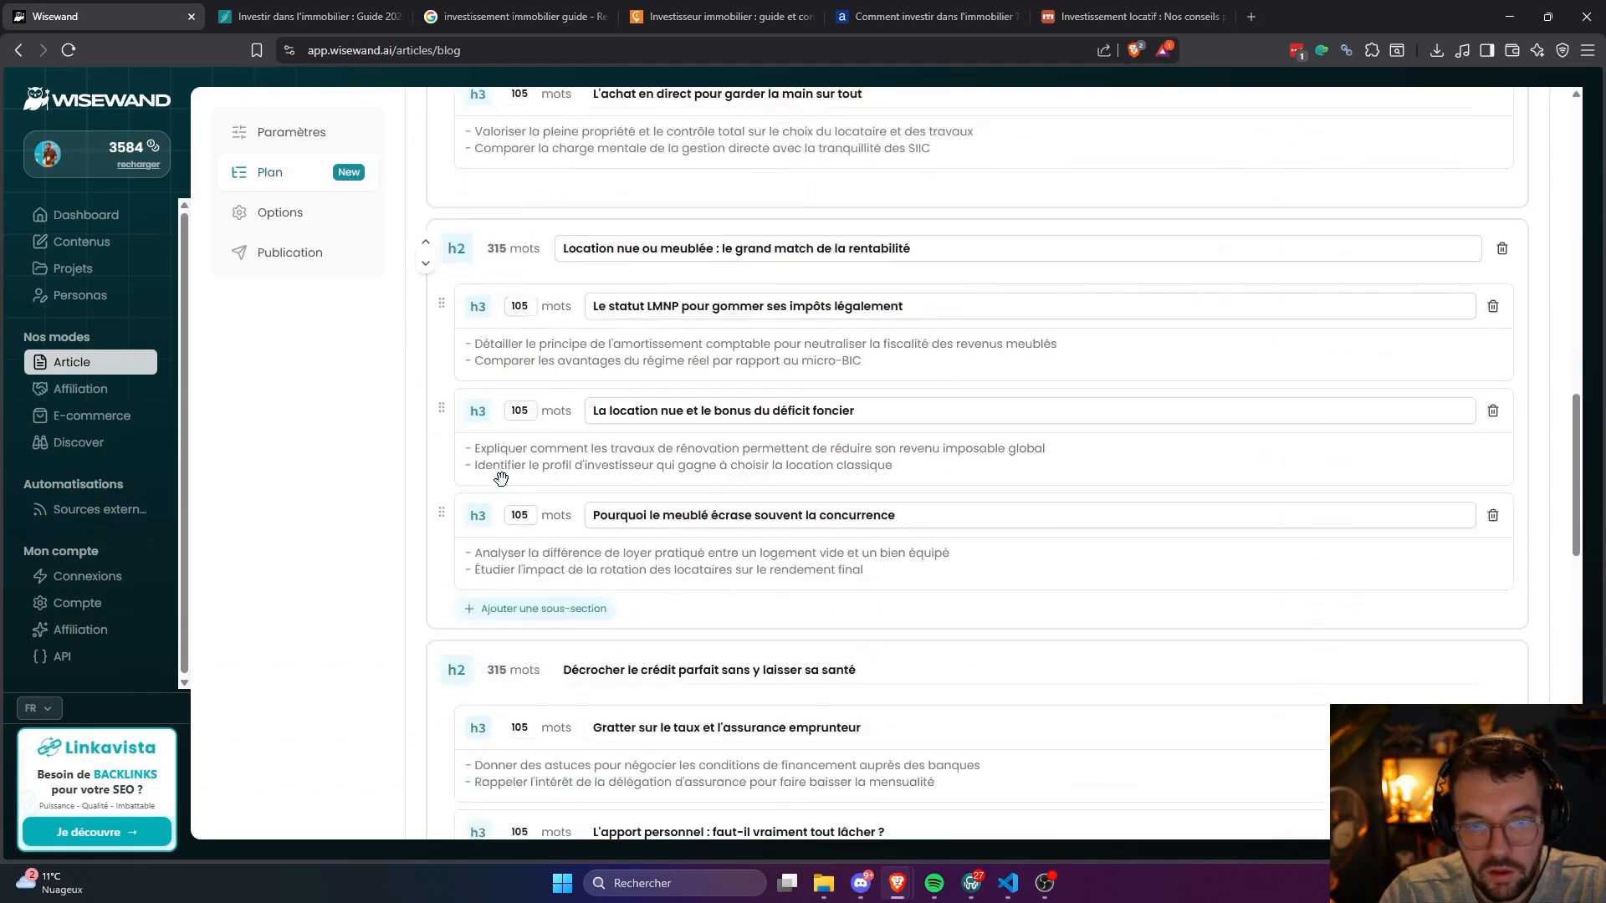
{"action": "scroll", "coordinate": [521, 475], "scroll_direction": "down", "scroll_amount": 5}
{"action": "scroll", "coordinate": [710, 473], "scroll_direction": "up", "scroll_amount": 20}
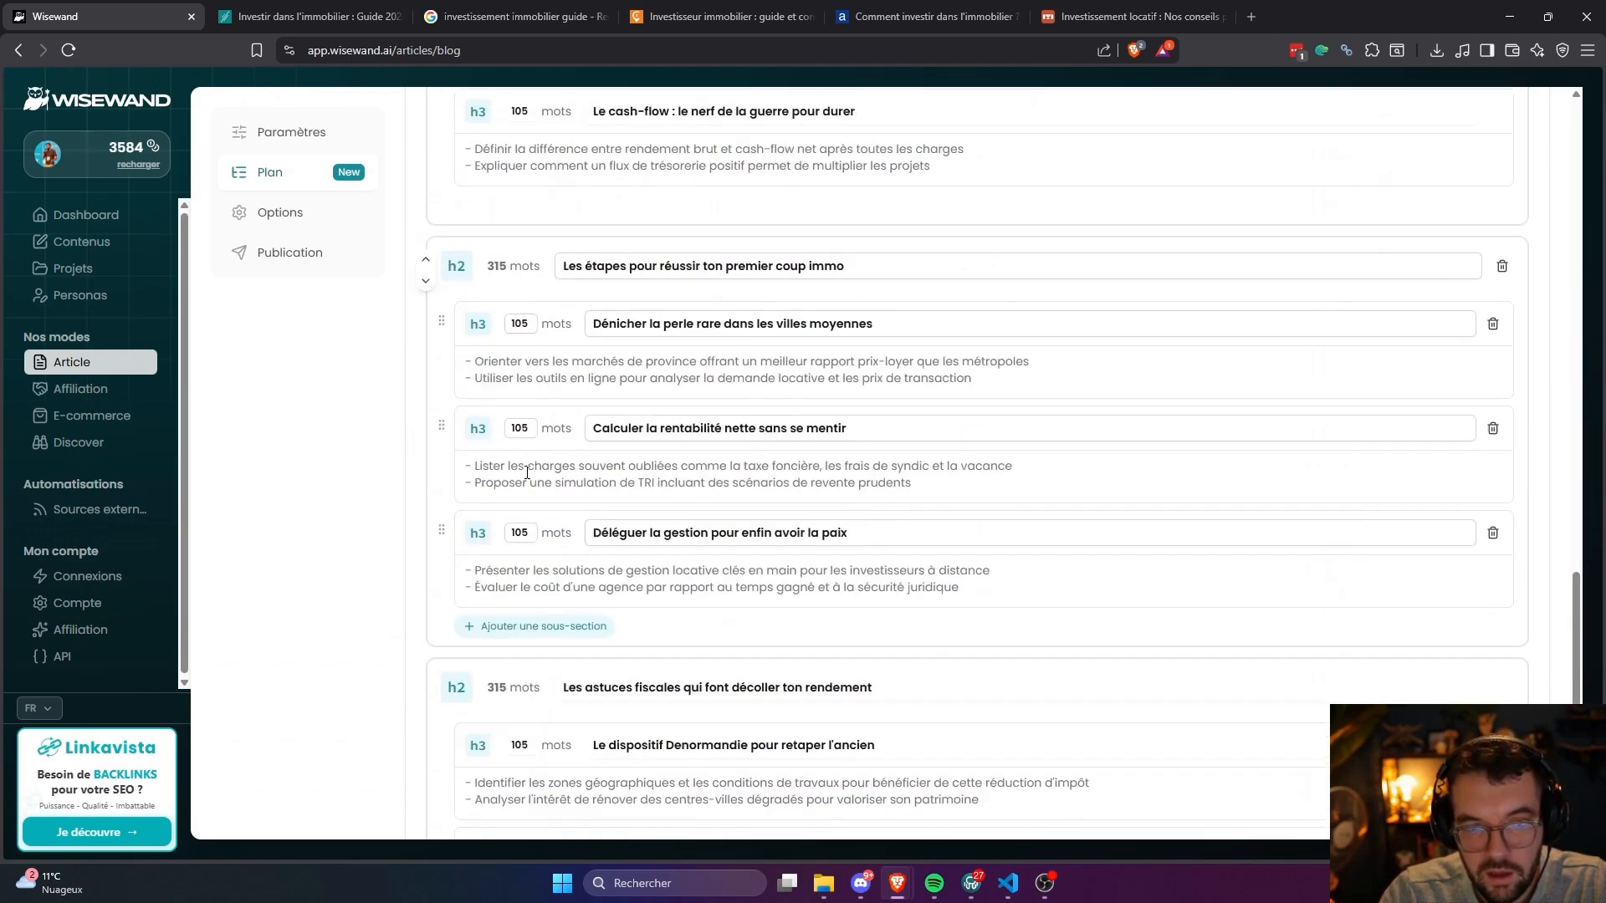
{"action": "scroll", "coordinate": [1155, 530], "scroll_direction": "up", "scroll_amount": 4}
{"action": "scroll", "coordinate": [1208, 444], "scroll_direction": "down", "scroll_amount": 4}
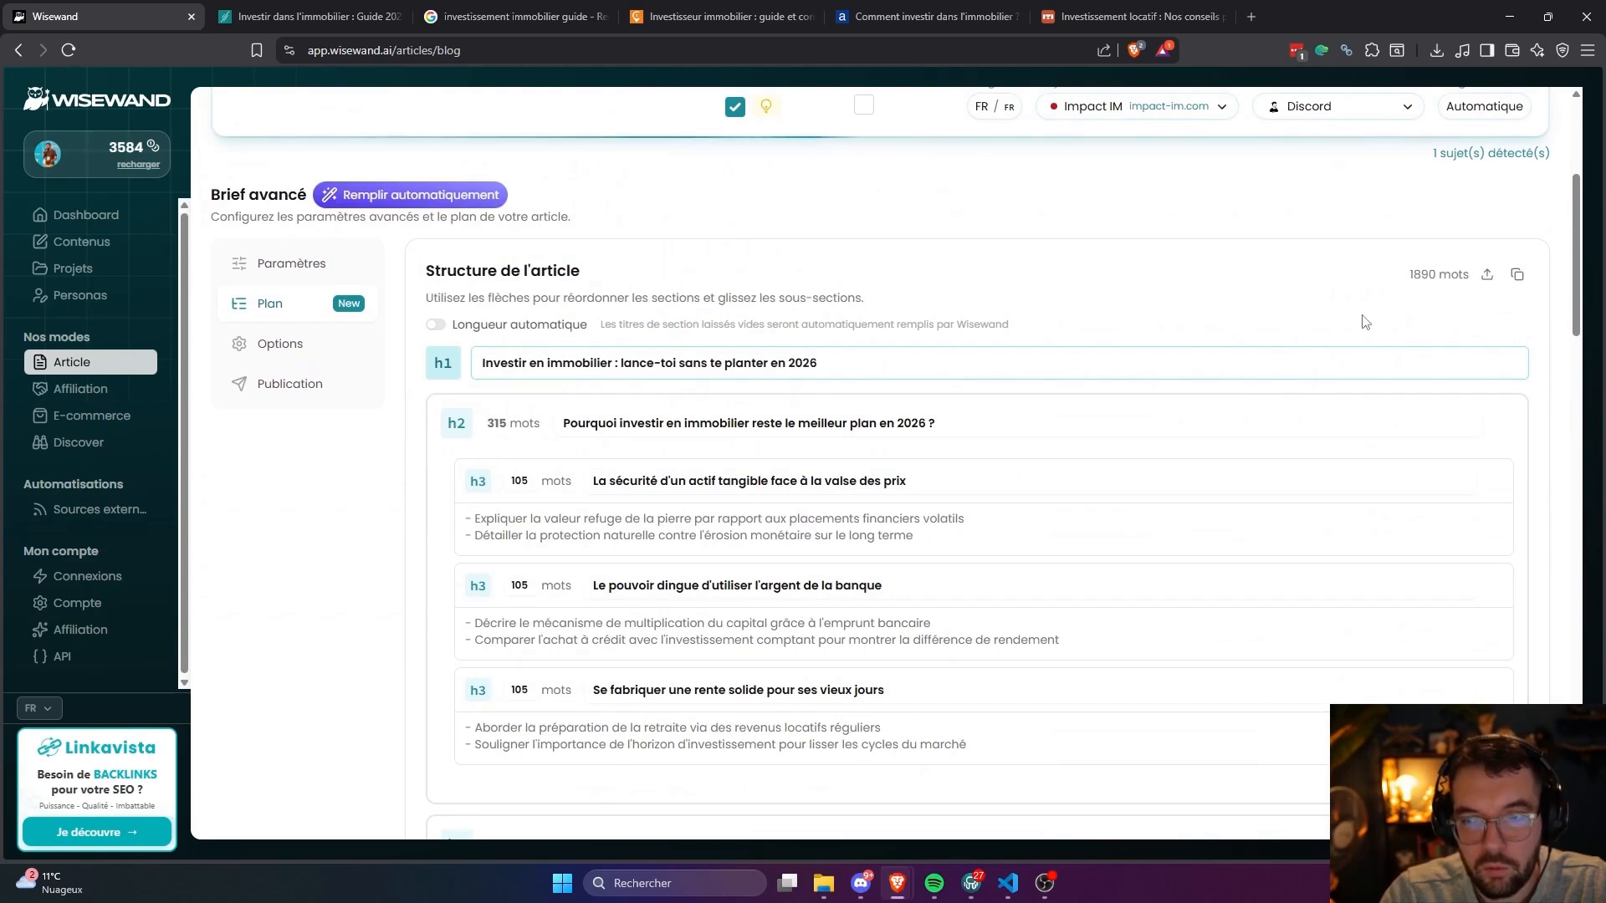
Check the article's general settings and the Finance Héros source page, and return to the plan in Wisewand.
{"action": "scroll", "coordinate": [1464, 317], "scroll_direction": "up", "scroll_amount": 4}
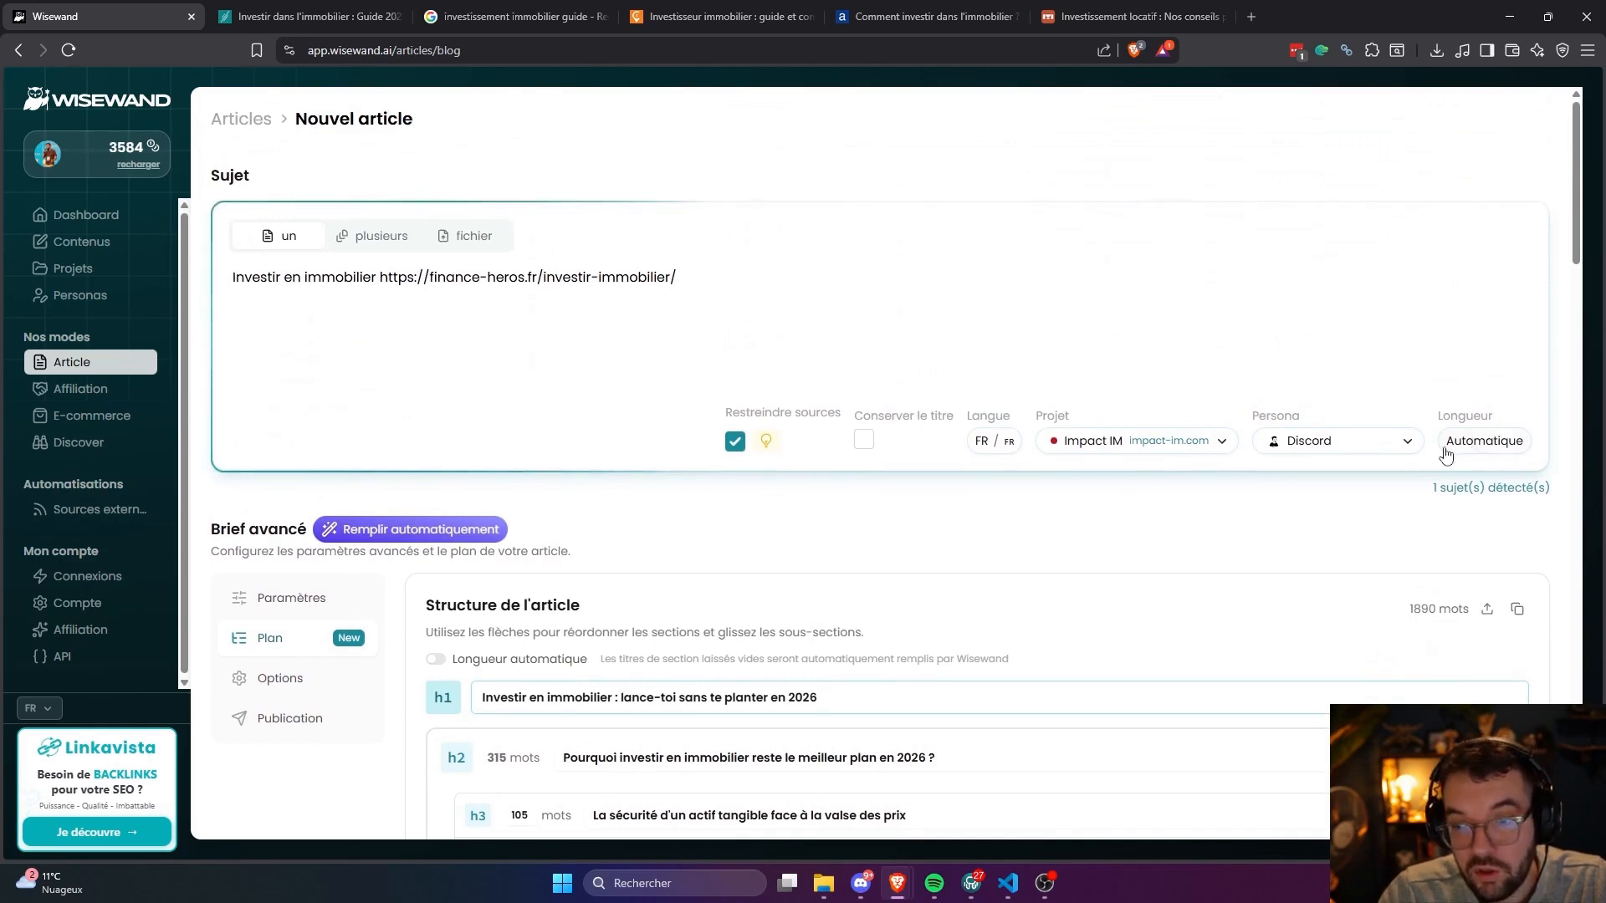
{"action": "left_click", "coordinate": [316, 10]}
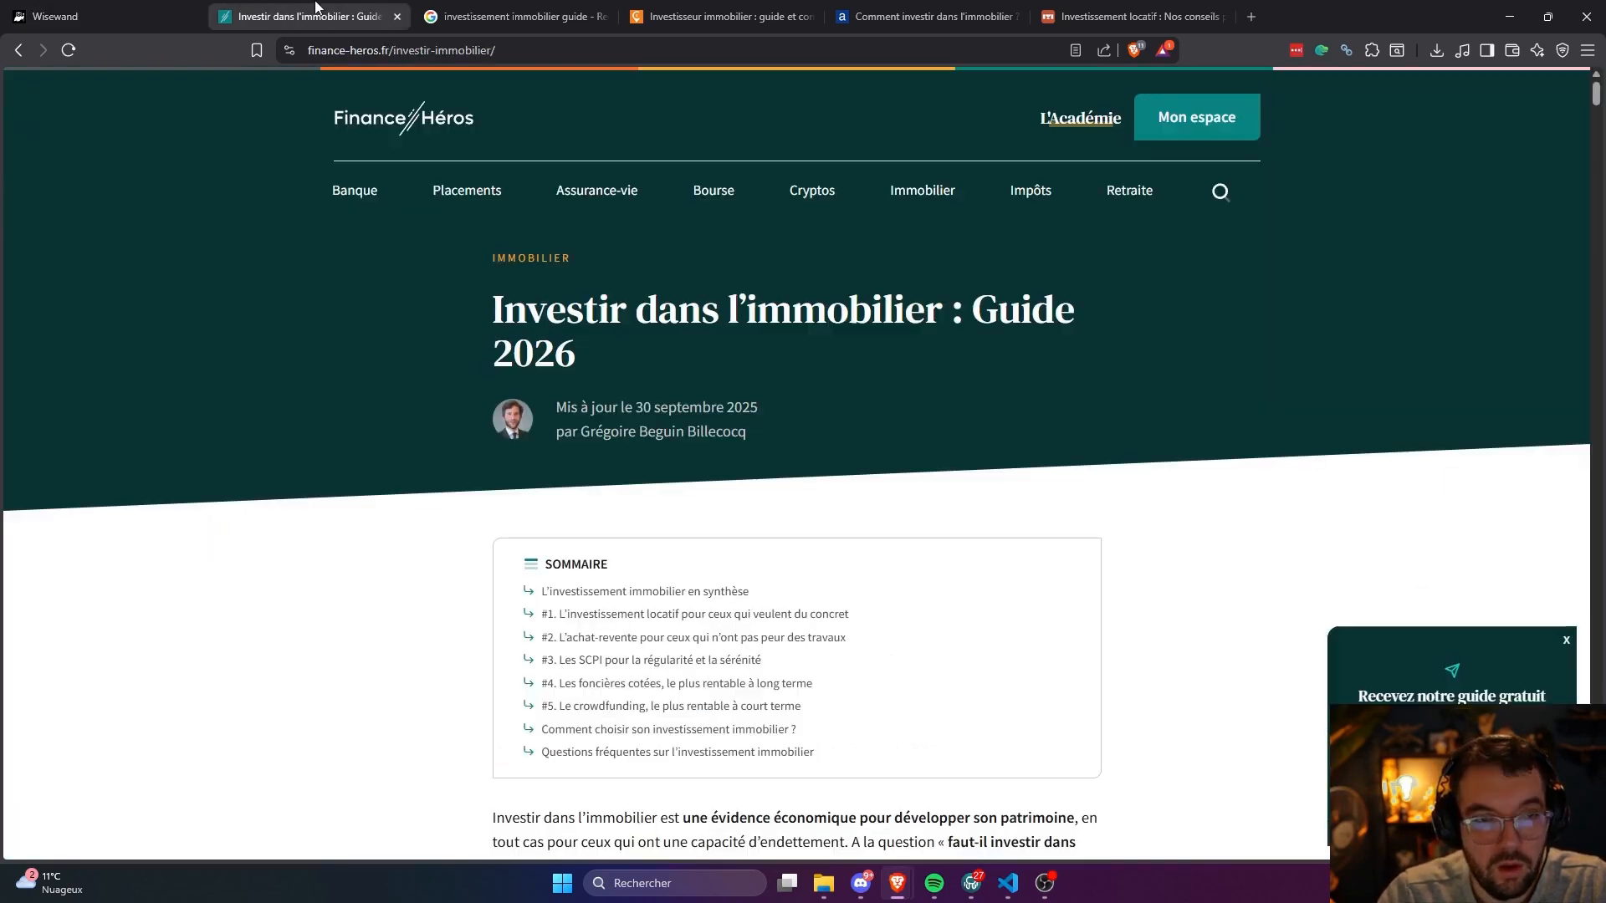
{"action": "left_click", "coordinate": [147, 6]}
{"action": "scroll", "coordinate": [919, 289], "scroll_direction": "down", "scroll_amount": 4}
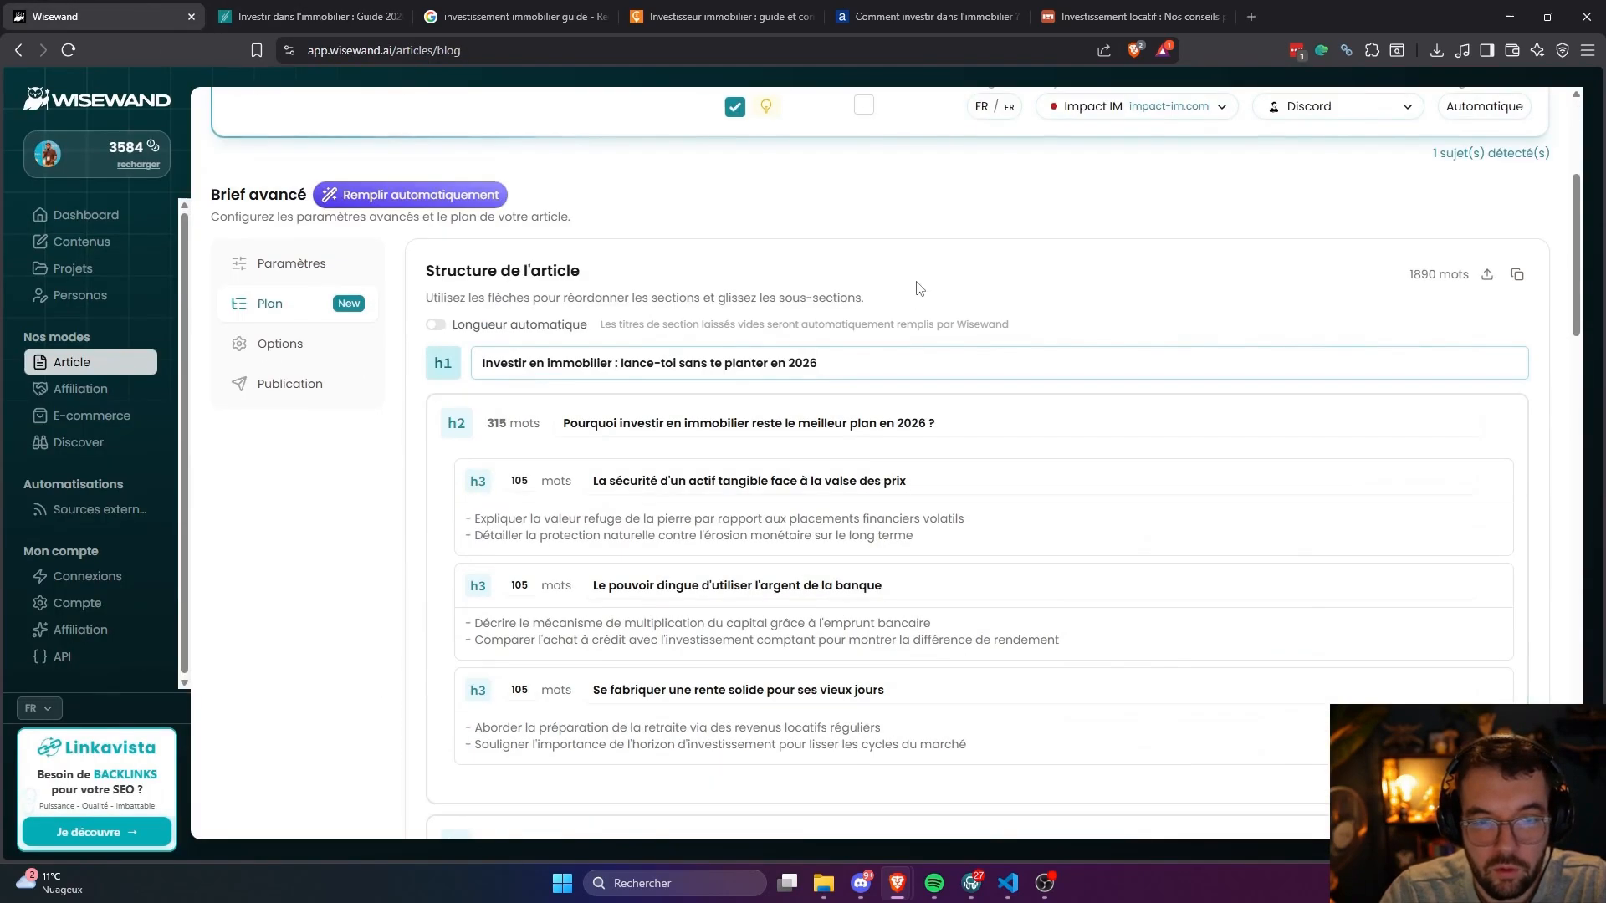
{"action": "scroll", "coordinate": [313, 456], "scroll_direction": "up", "scroll_amount": 1}
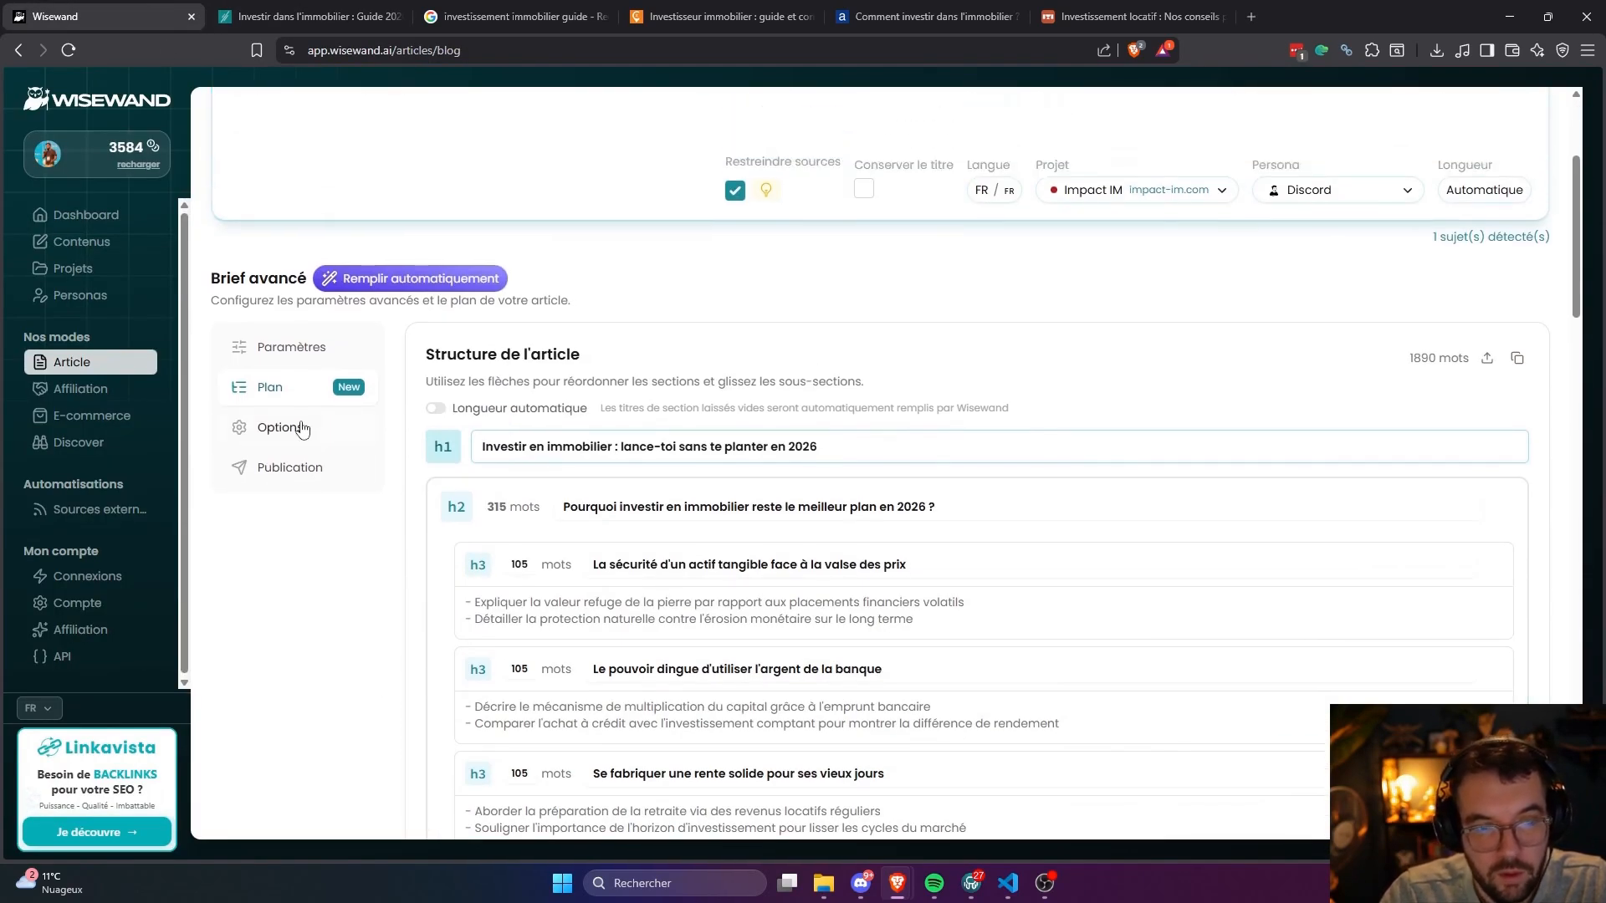
Examine the article's generation options, including images, internal linking, citations, rich formatting, interactive widget, FAQ and audio.
{"action": "left_click", "coordinate": [303, 430]}
{"action": "scroll", "coordinate": [836, 476], "scroll_direction": "down", "scroll_amount": 8}
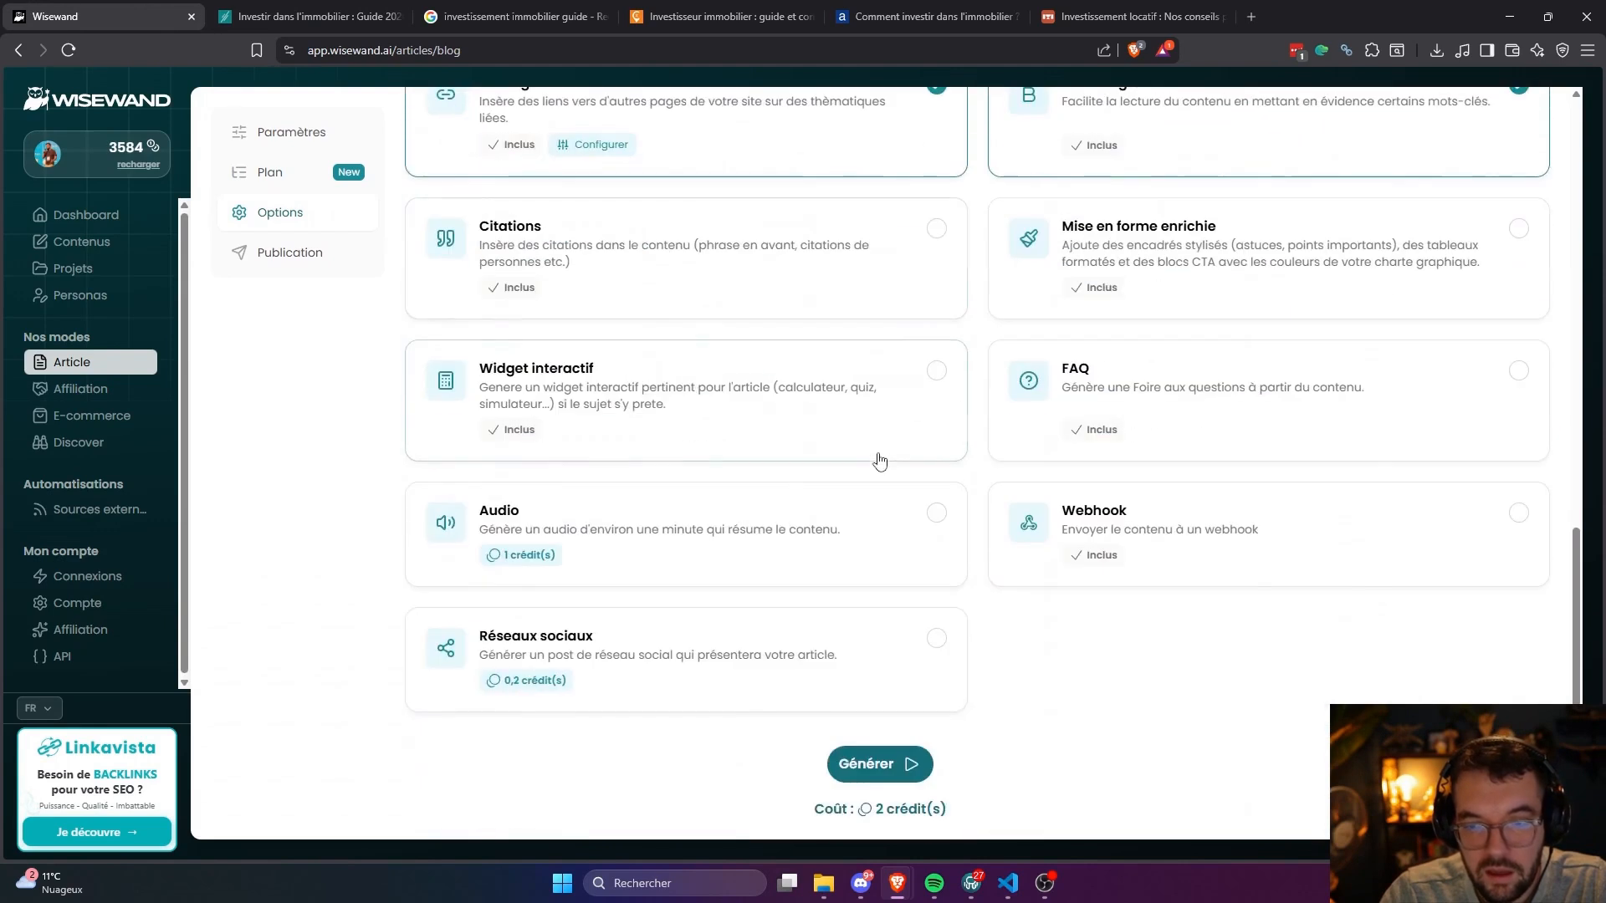
{"action": "scroll", "coordinate": [1147, 458], "scroll_direction": "up", "scroll_amount": 12}
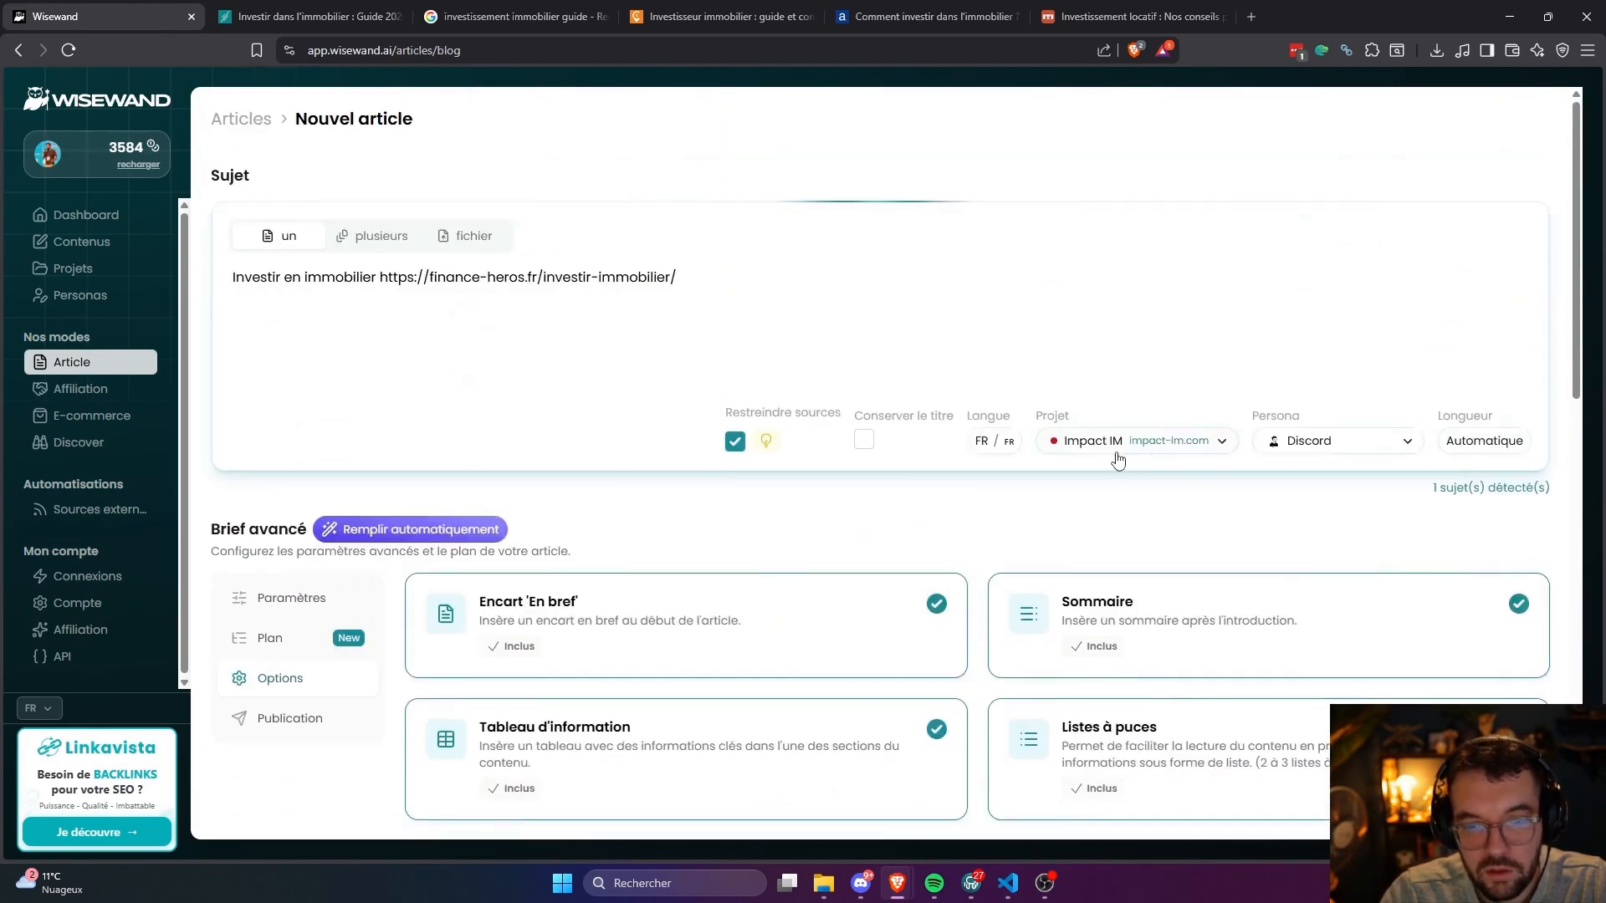
{"action": "scroll", "coordinate": [871, 602], "scroll_direction": "down", "scroll_amount": 6}
{"action": "scroll", "coordinate": [971, 586], "scroll_direction": "down", "scroll_amount": 8}
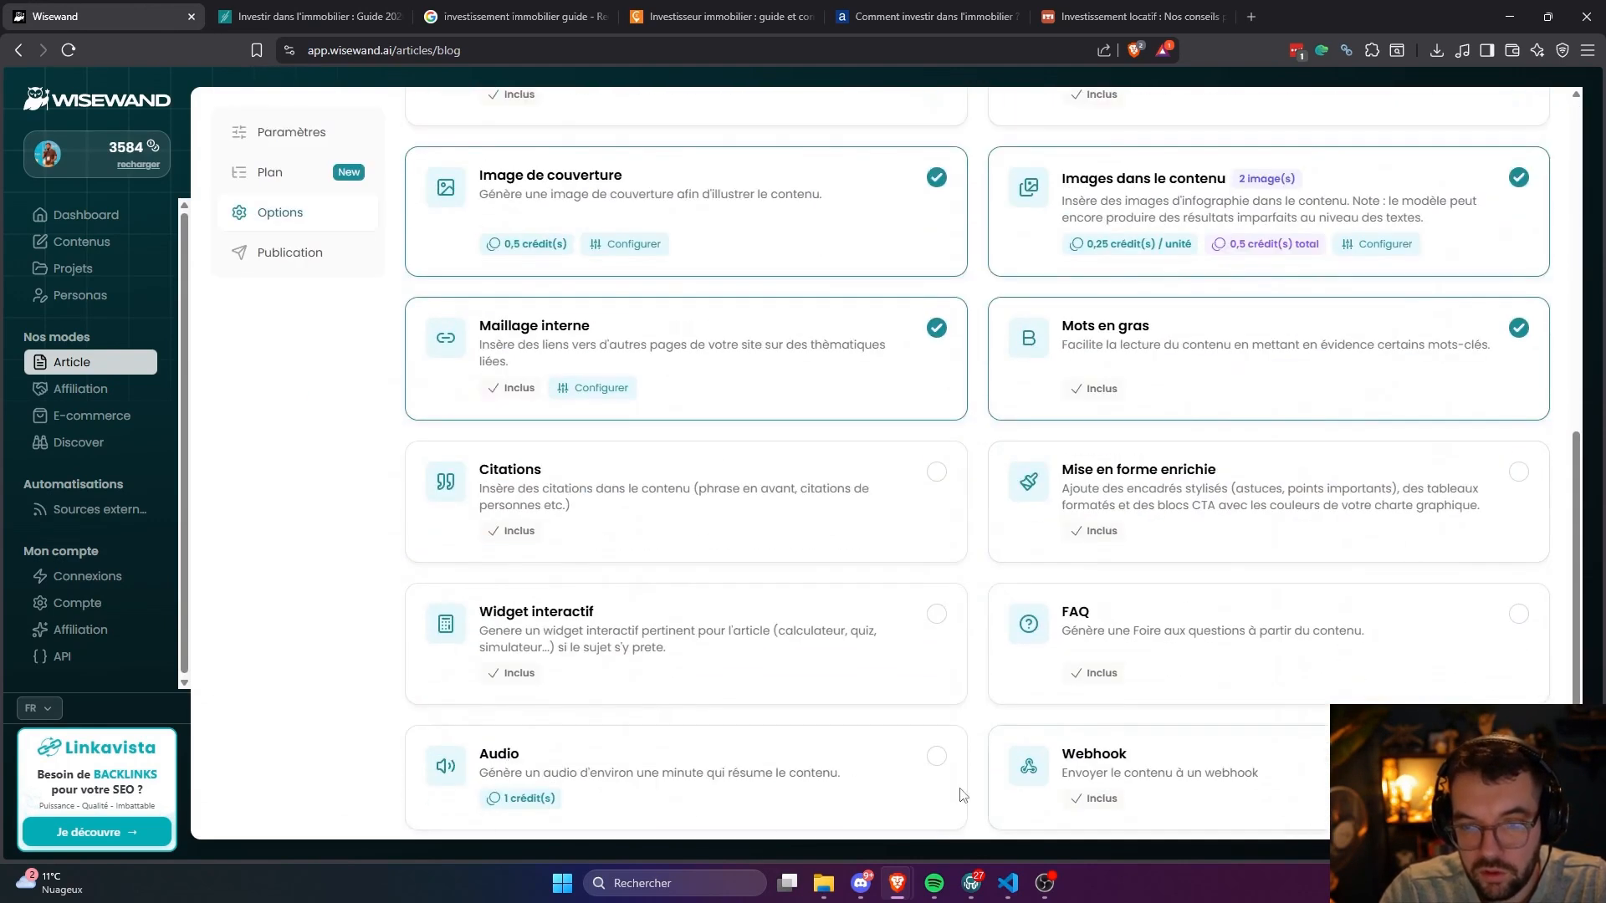
{"action": "scroll", "coordinate": [371, 500], "scroll_direction": "up", "scroll_amount": 7}
{"action": "scroll", "coordinate": [372, 500], "scroll_direction": "down", "scroll_amount": 6}
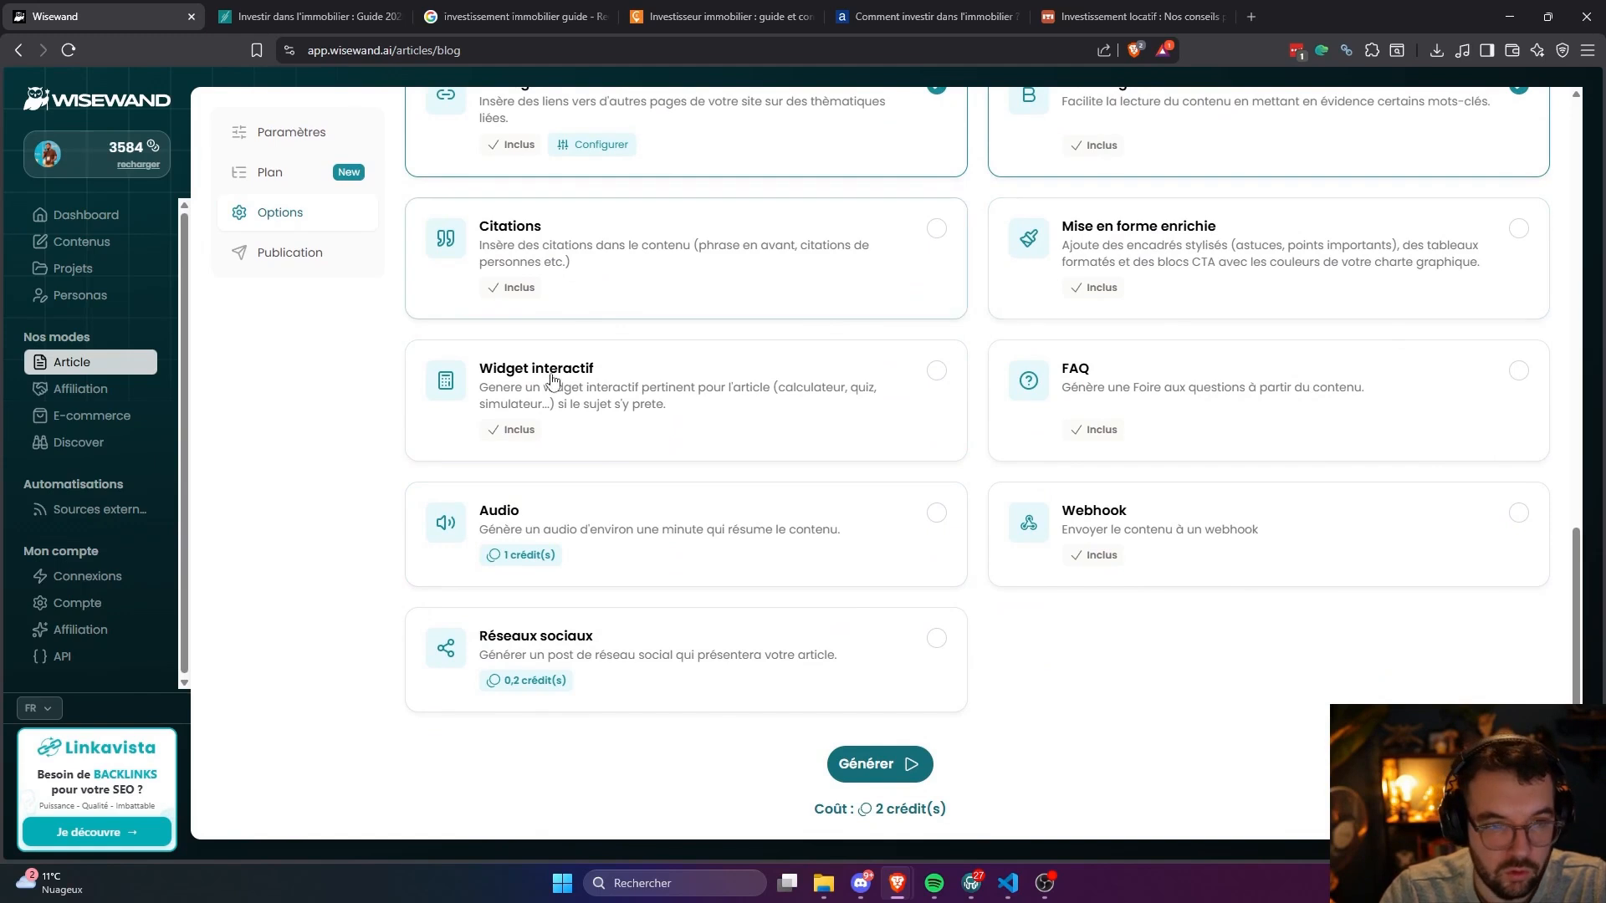
{"action": "scroll", "coordinate": [310, 429], "scroll_direction": "up", "scroll_amount": 1}
Set the article's WordPress publication type to Brouillon for the Impact IM site.
{"action": "left_click", "coordinate": [302, 251]}
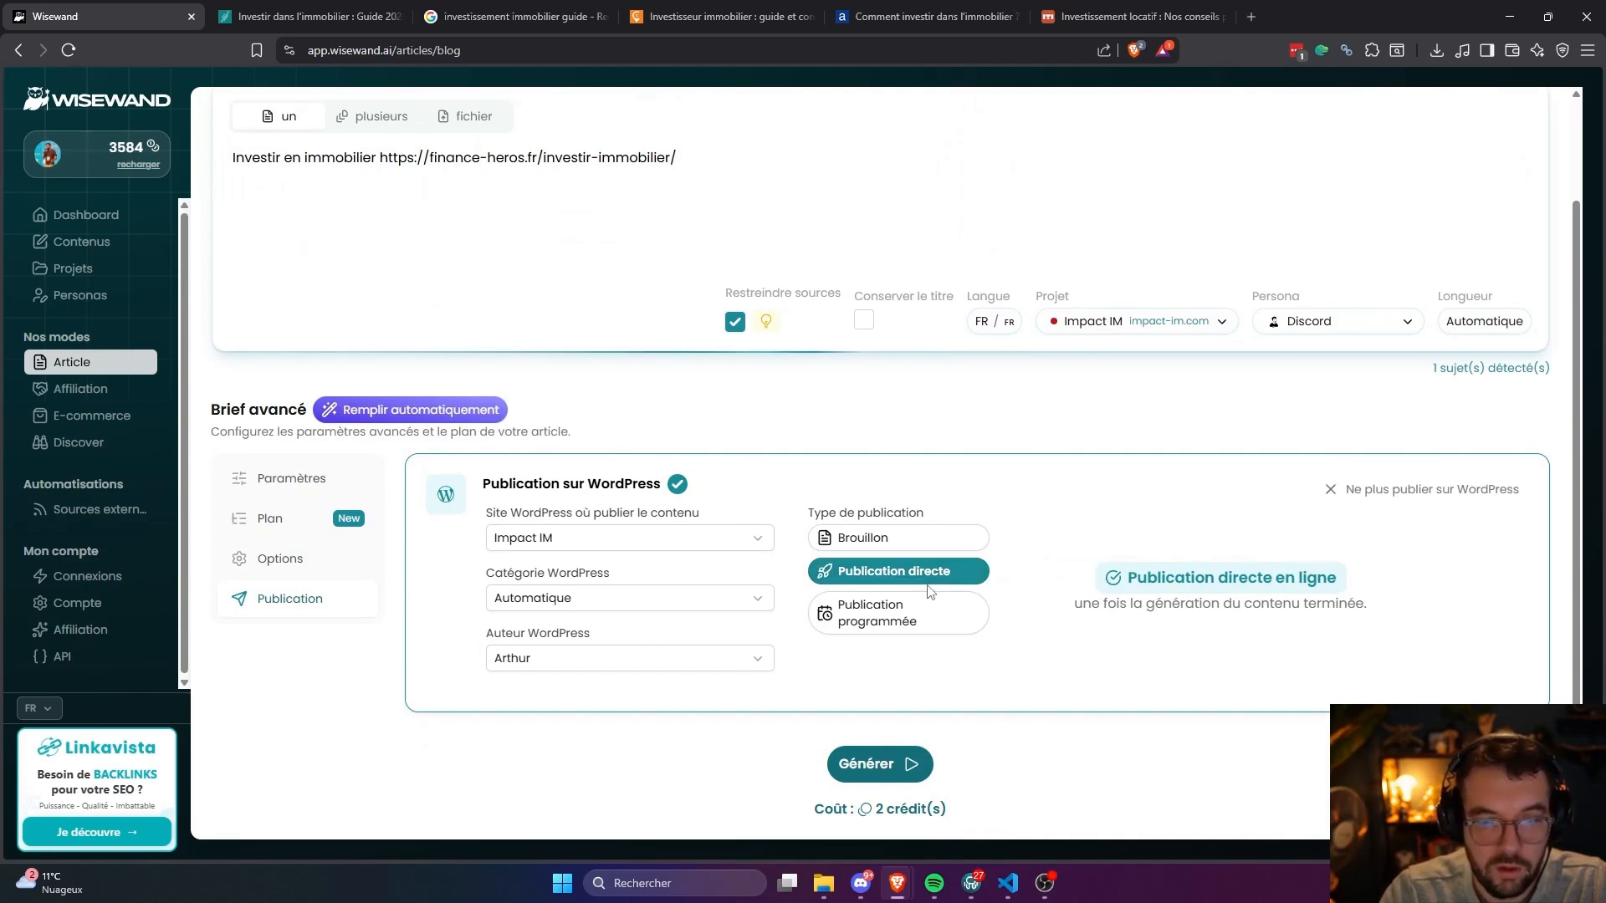
{"action": "left_click", "coordinate": [940, 540]}
{"action": "scroll", "coordinate": [348, 301], "scroll_direction": "up", "scroll_amount": 2}
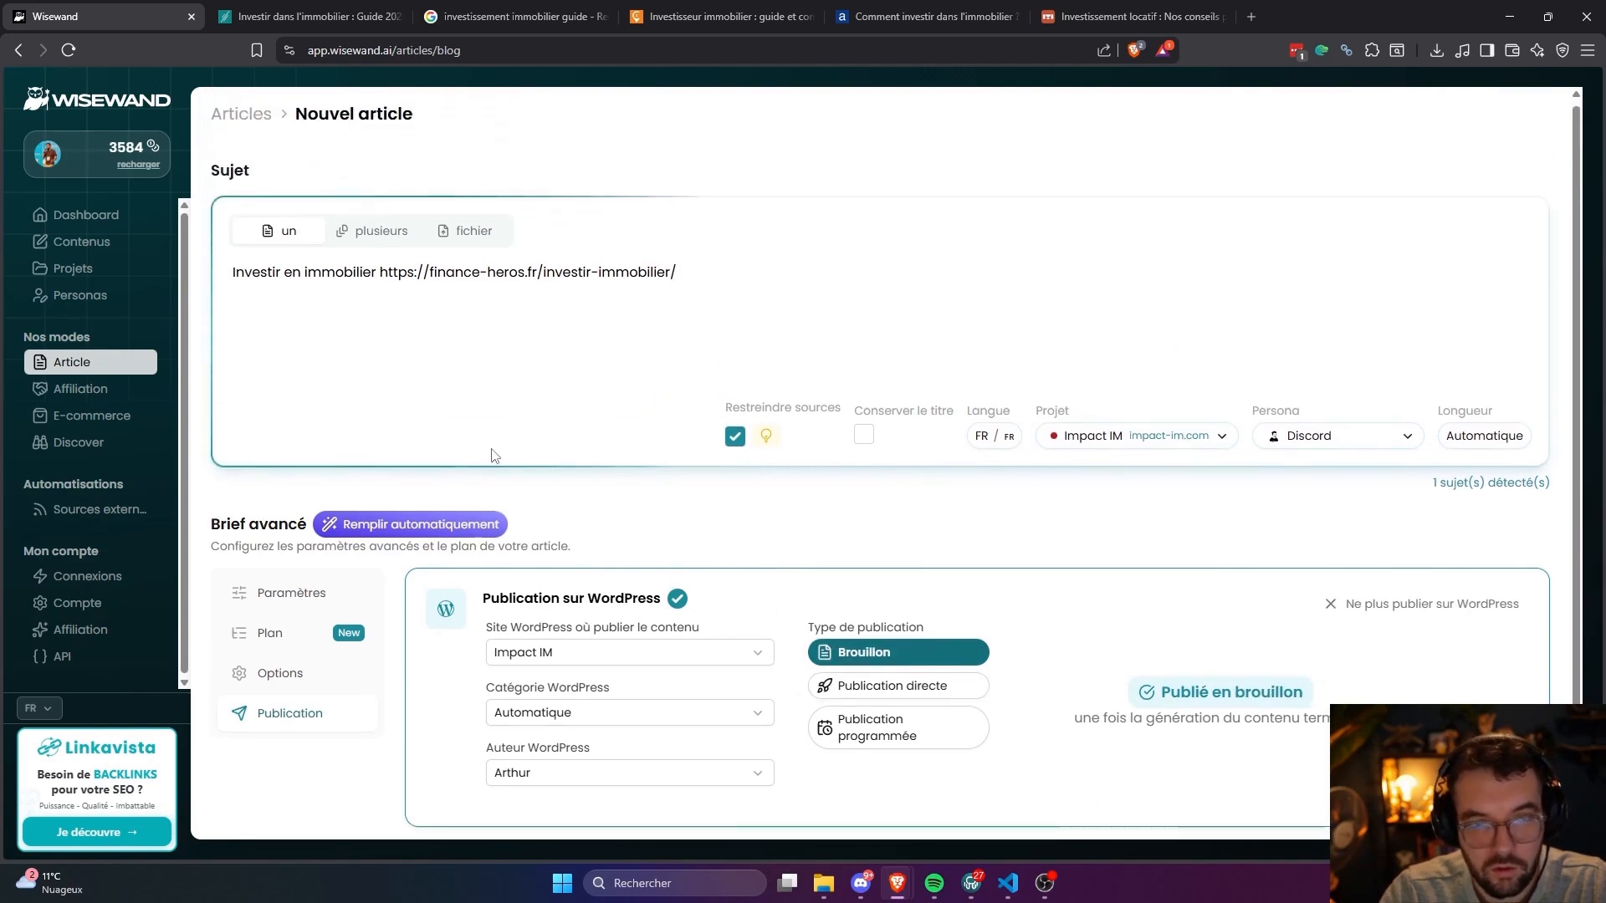
Generate the article and confirm the generation of the single article.
{"action": "scroll", "coordinate": [494, 456], "scroll_direction": "down", "scroll_amount": 2}
{"action": "left_click", "coordinate": [877, 768]}
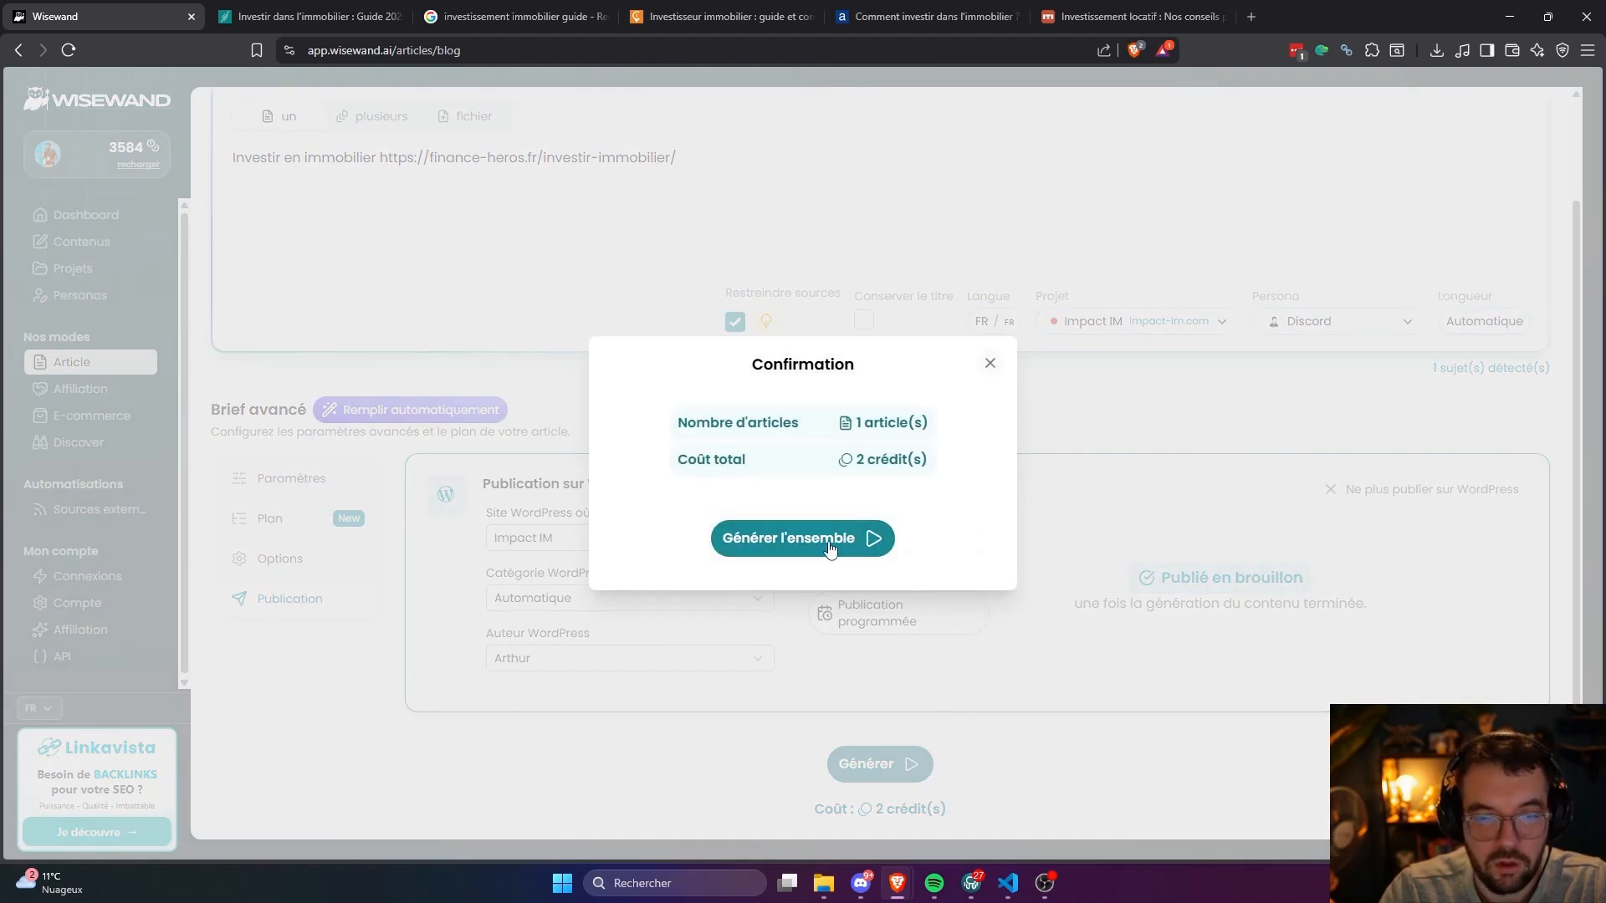
{"action": "left_click", "coordinate": [830, 548]}
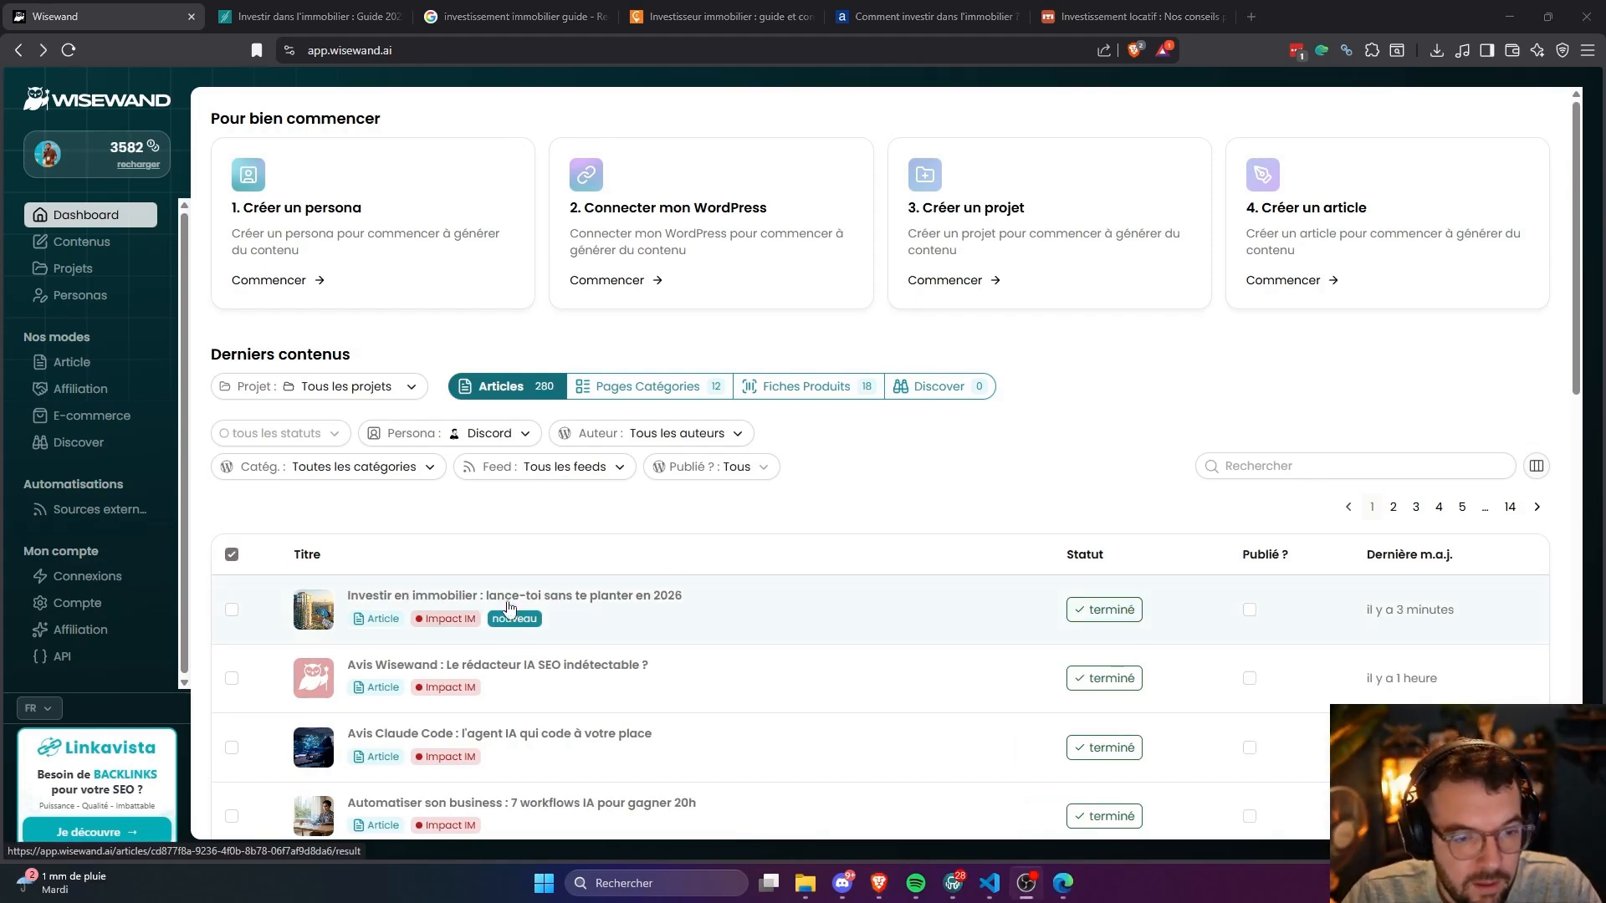
Open the generated article "Investir en immobilier : lance-toi sans te planter en 2026" and read its summary box, table of contents, first section and infographic.
{"action": "left_click", "coordinate": [630, 602]}
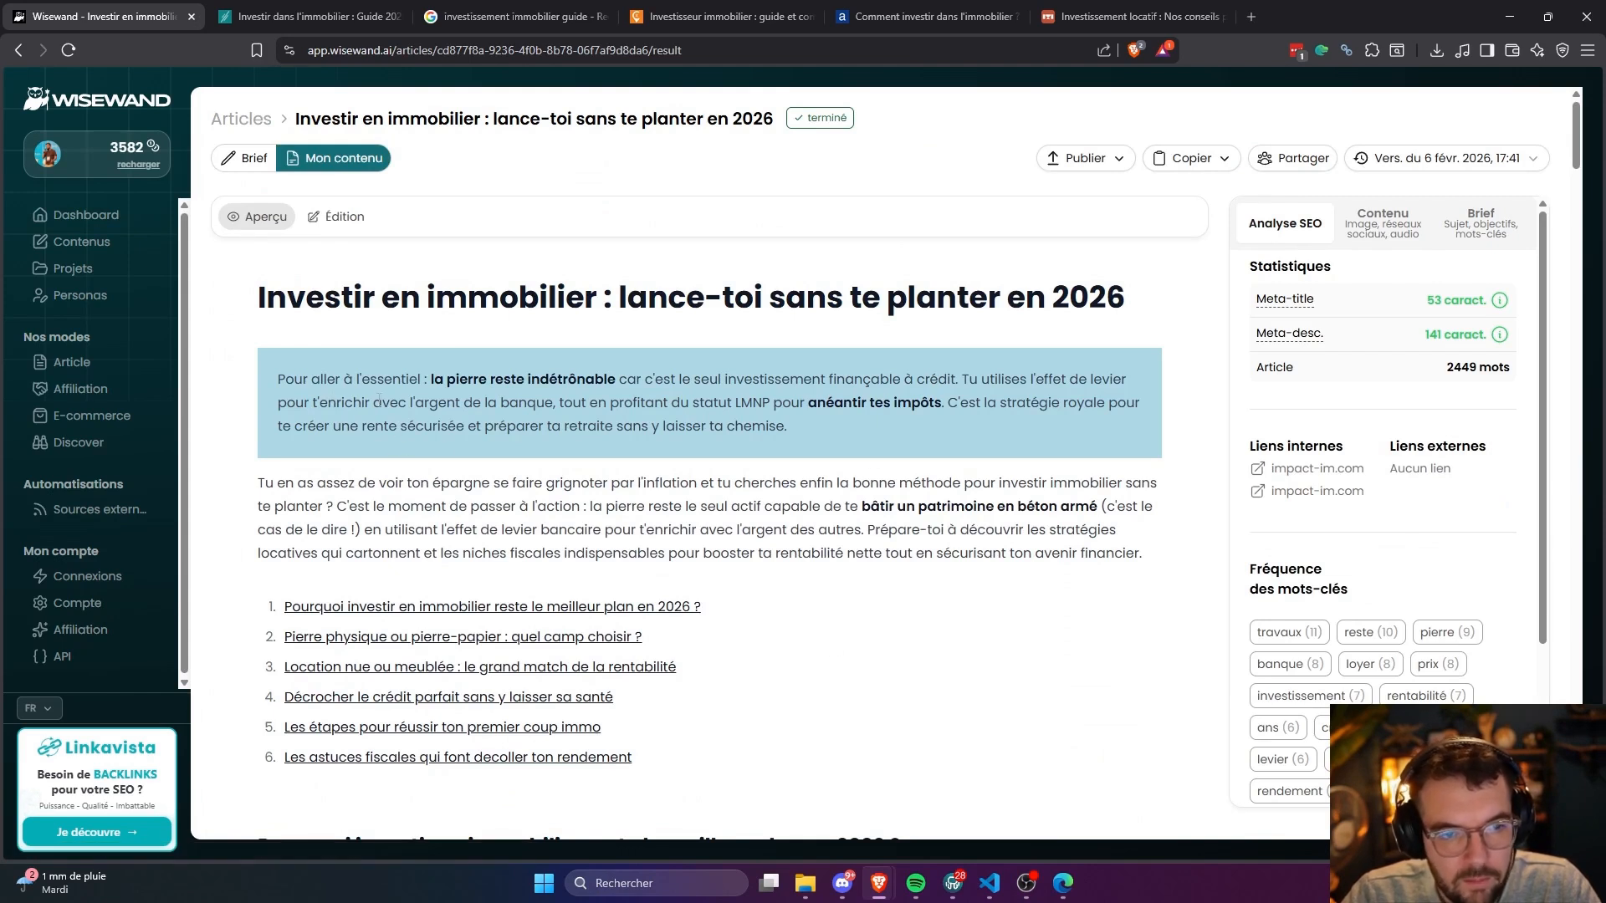
{"action": "scroll", "coordinate": [649, 418], "scroll_direction": "down", "scroll_amount": 3}
{"action": "scroll", "coordinate": [501, 384], "scroll_direction": "up", "scroll_amount": 3}
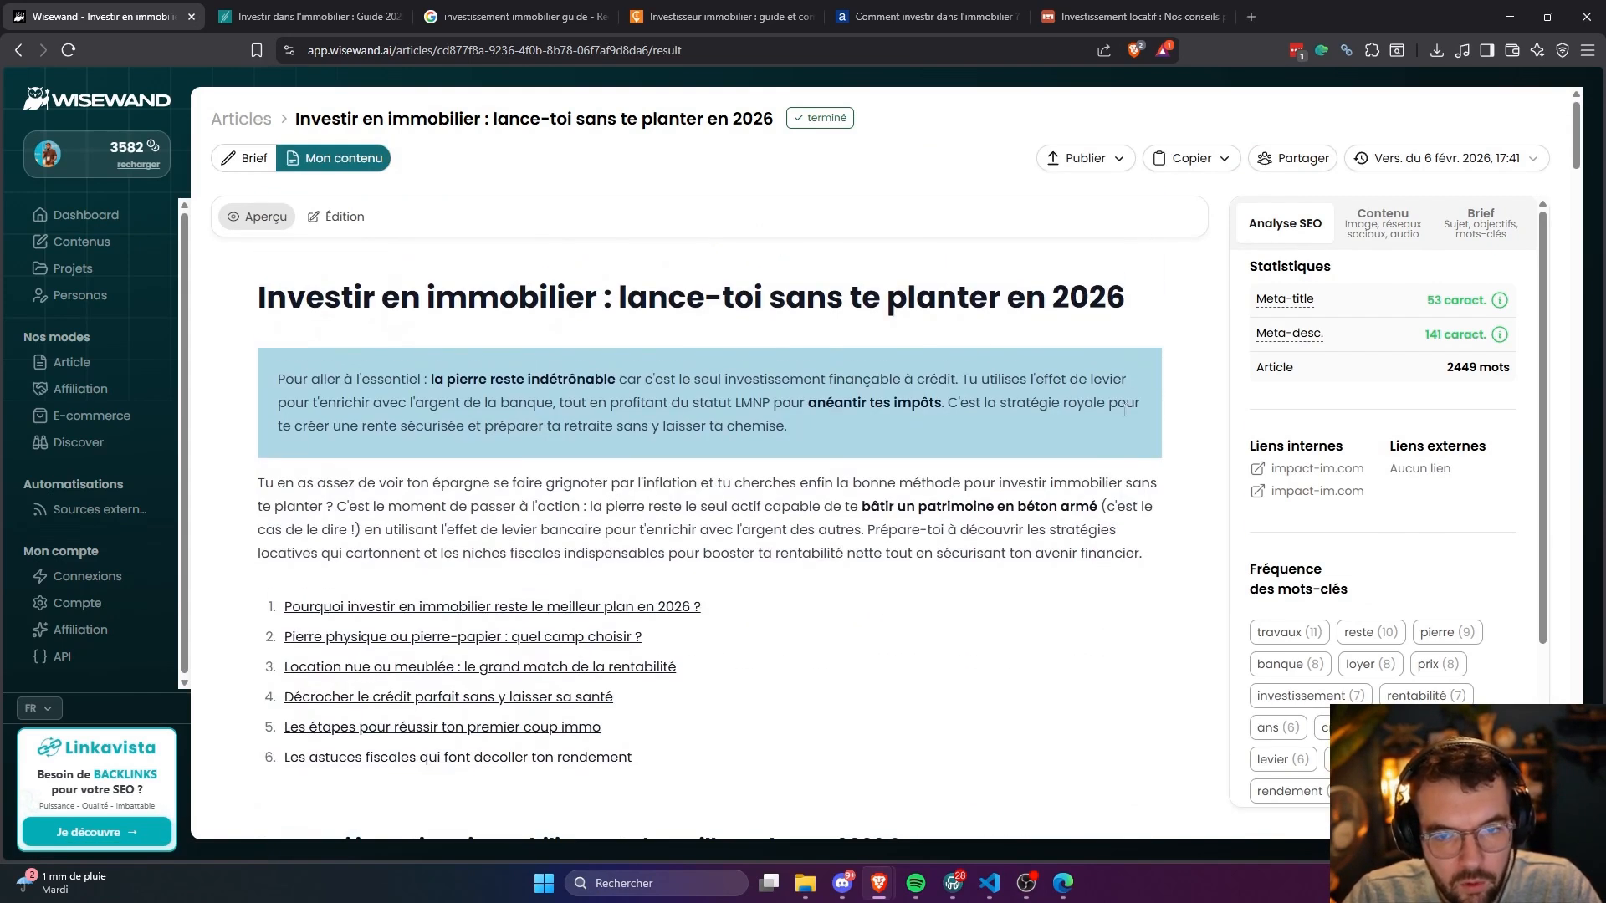
{"action": "scroll", "coordinate": [776, 434], "scroll_direction": "down", "scroll_amount": 7}
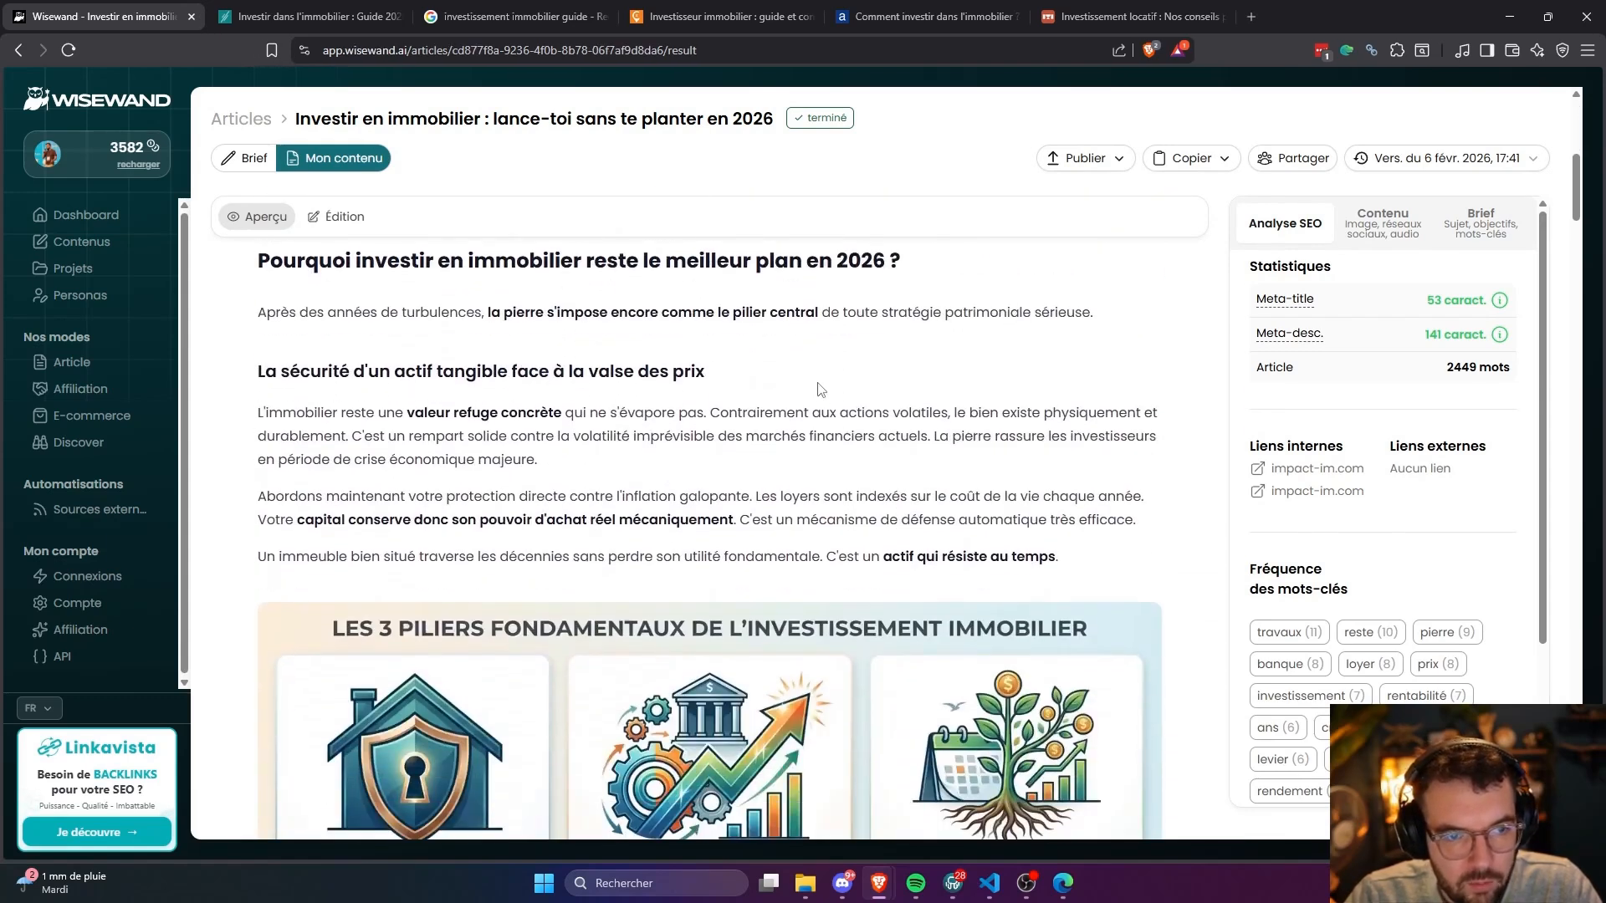
{"action": "scroll", "coordinate": [818, 376], "scroll_direction": "up", "scroll_amount": 7}
{"action": "scroll", "coordinate": [862, 485], "scroll_direction": "down", "scroll_amount": 8}
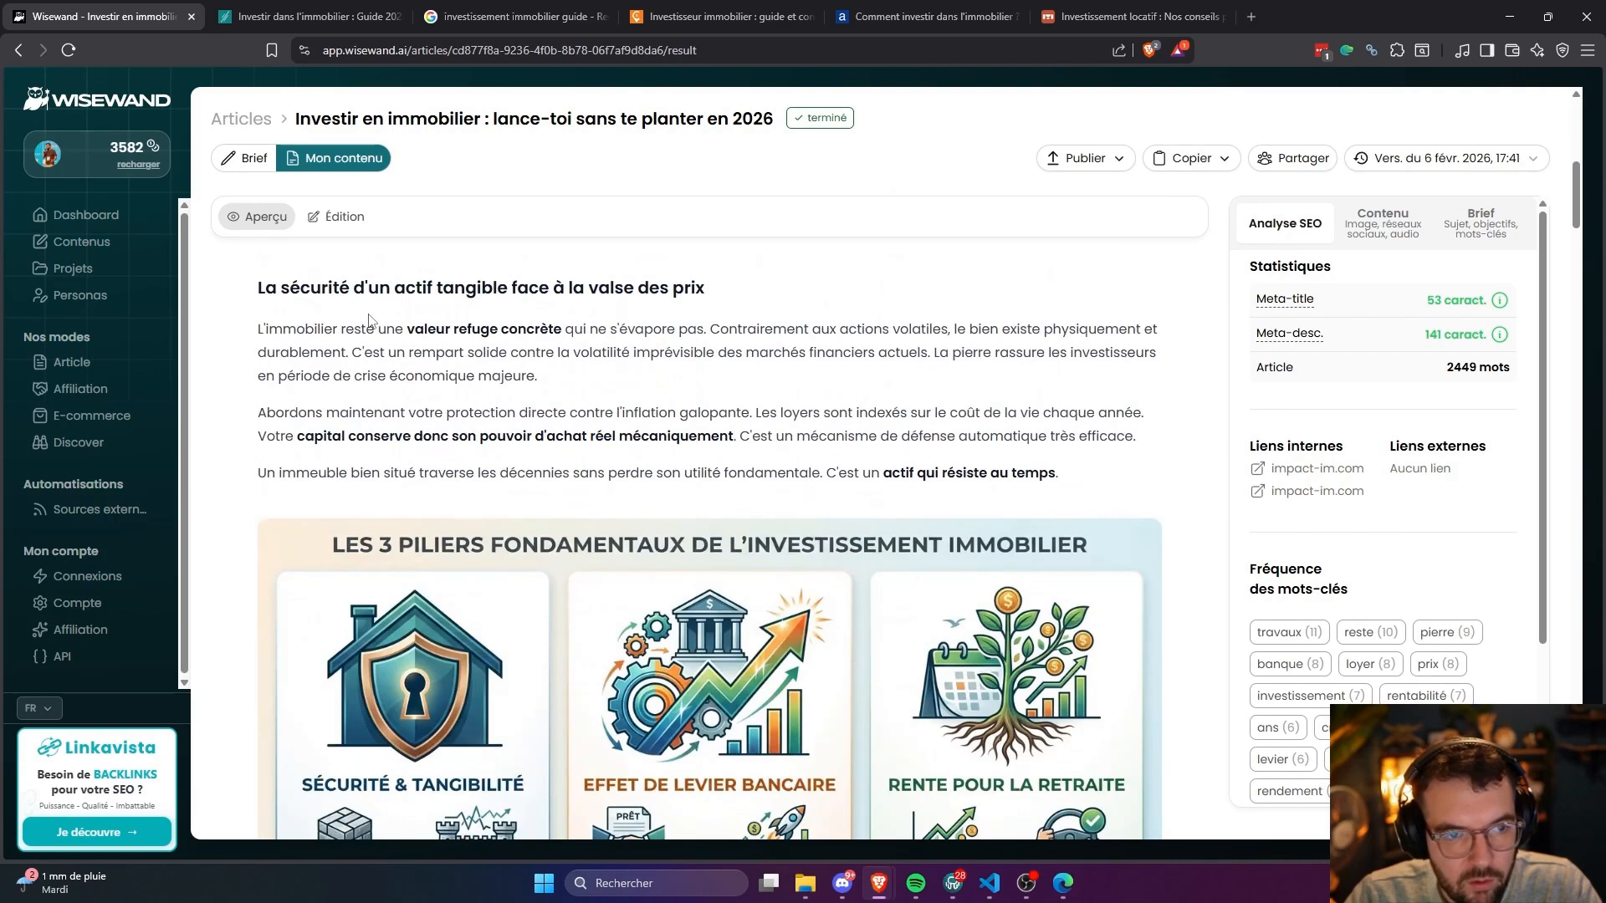
{"action": "scroll", "coordinate": [488, 321], "scroll_direction": "down", "scroll_amount": 4}
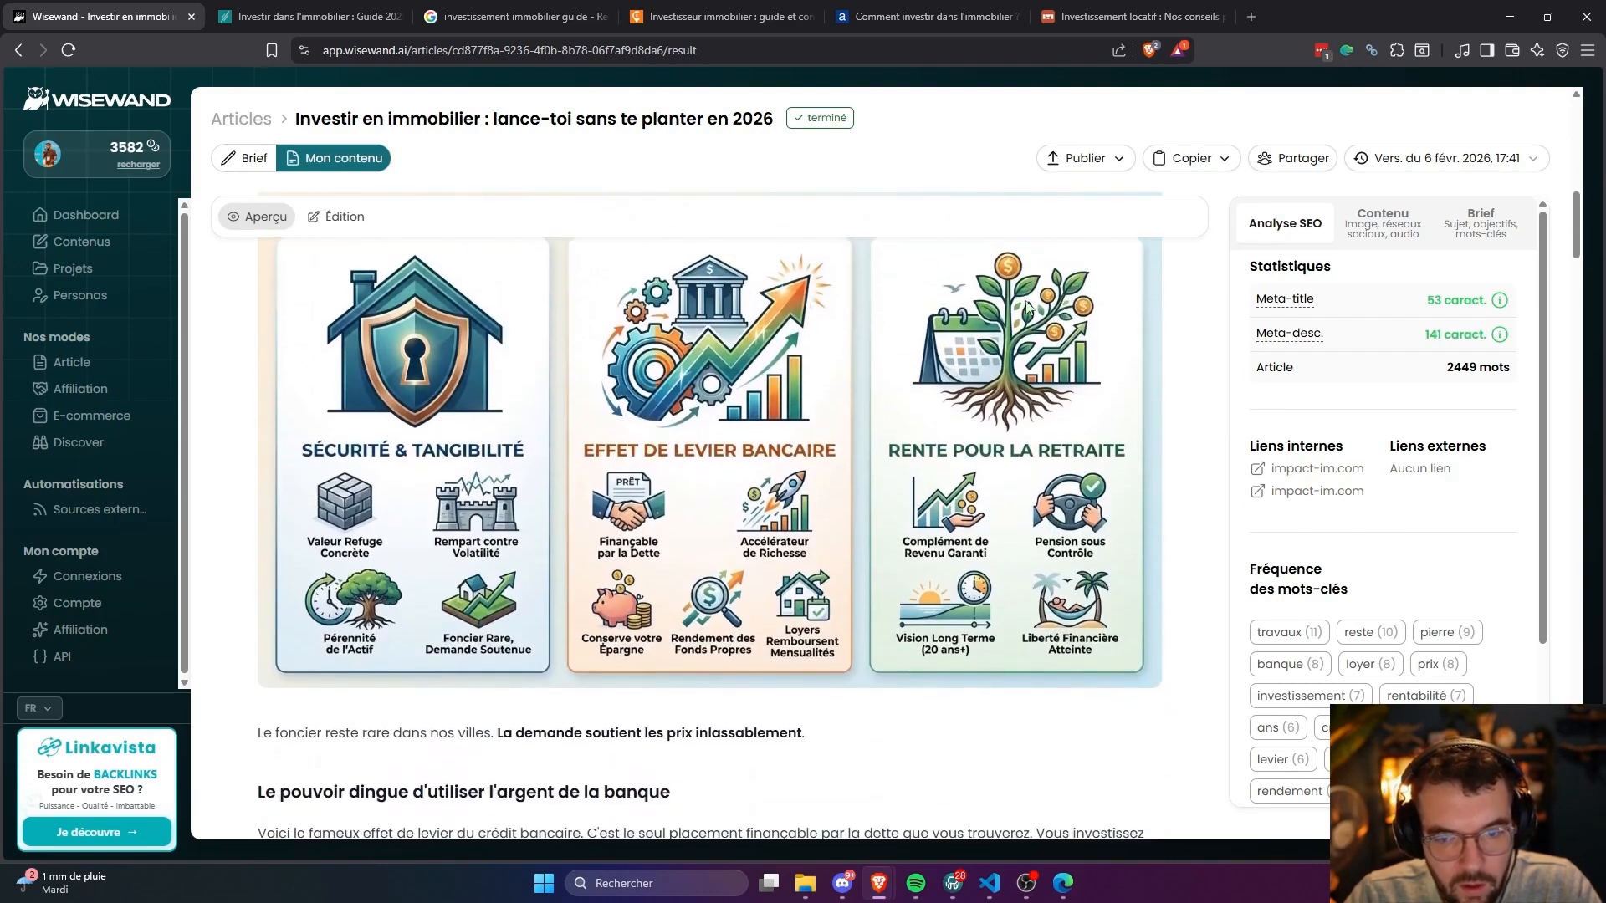
{"action": "scroll", "coordinate": [920, 437], "scroll_direction": "up", "scroll_amount": 2}
{"action": "scroll", "coordinate": [559, 445], "scroll_direction": "down", "scroll_amount": 6}
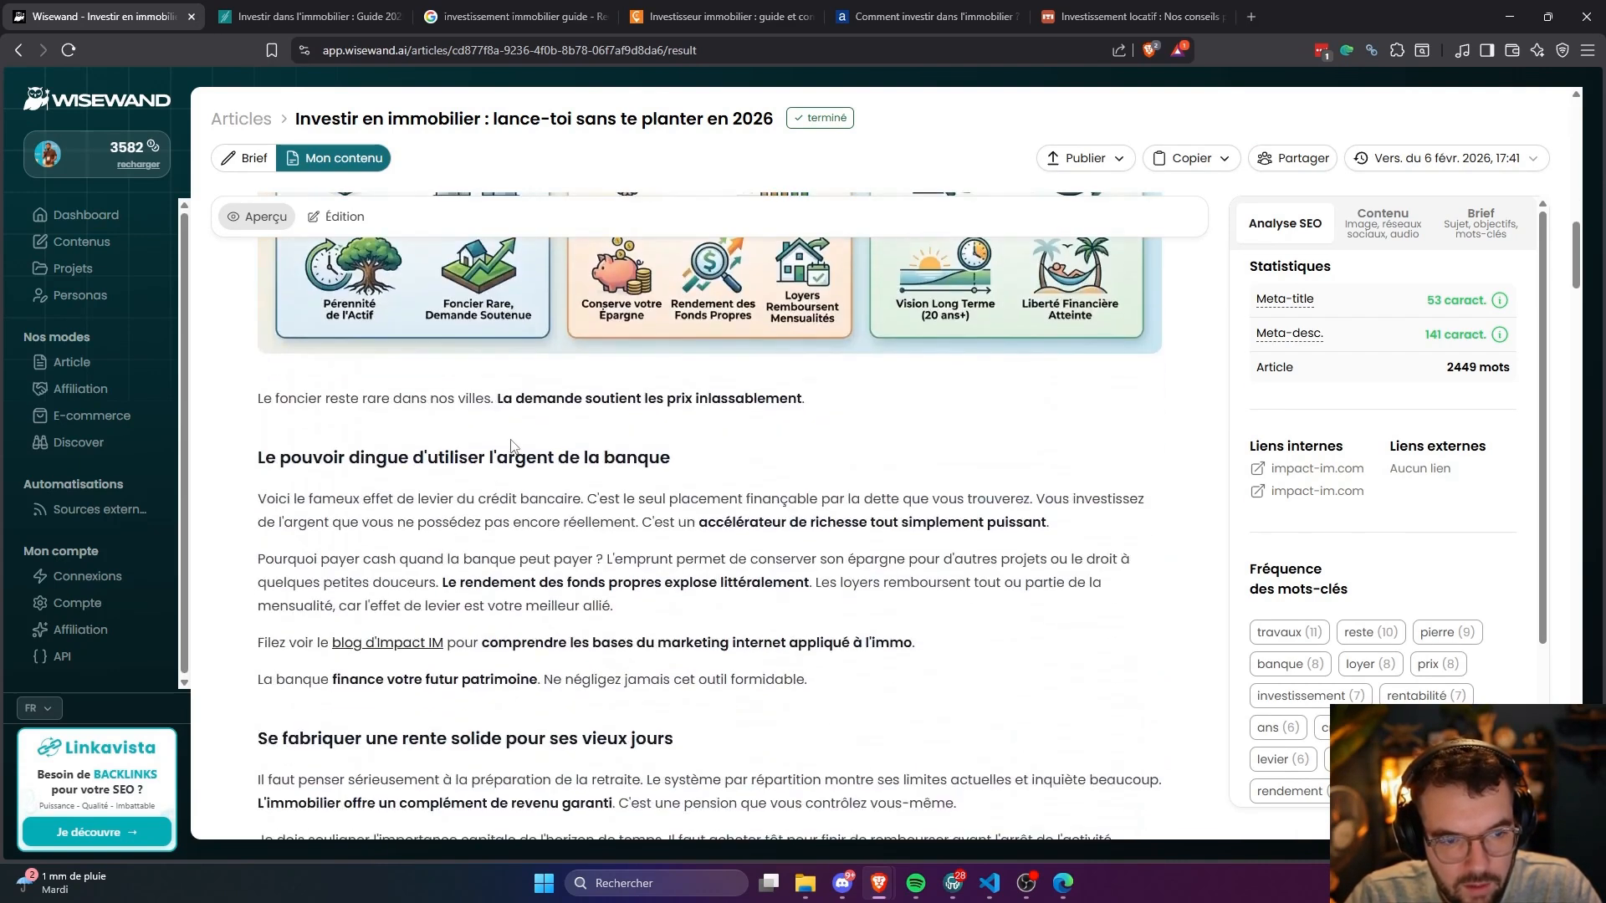
{"action": "scroll", "coordinate": [577, 490], "scroll_direction": "down", "scroll_amount": 1}
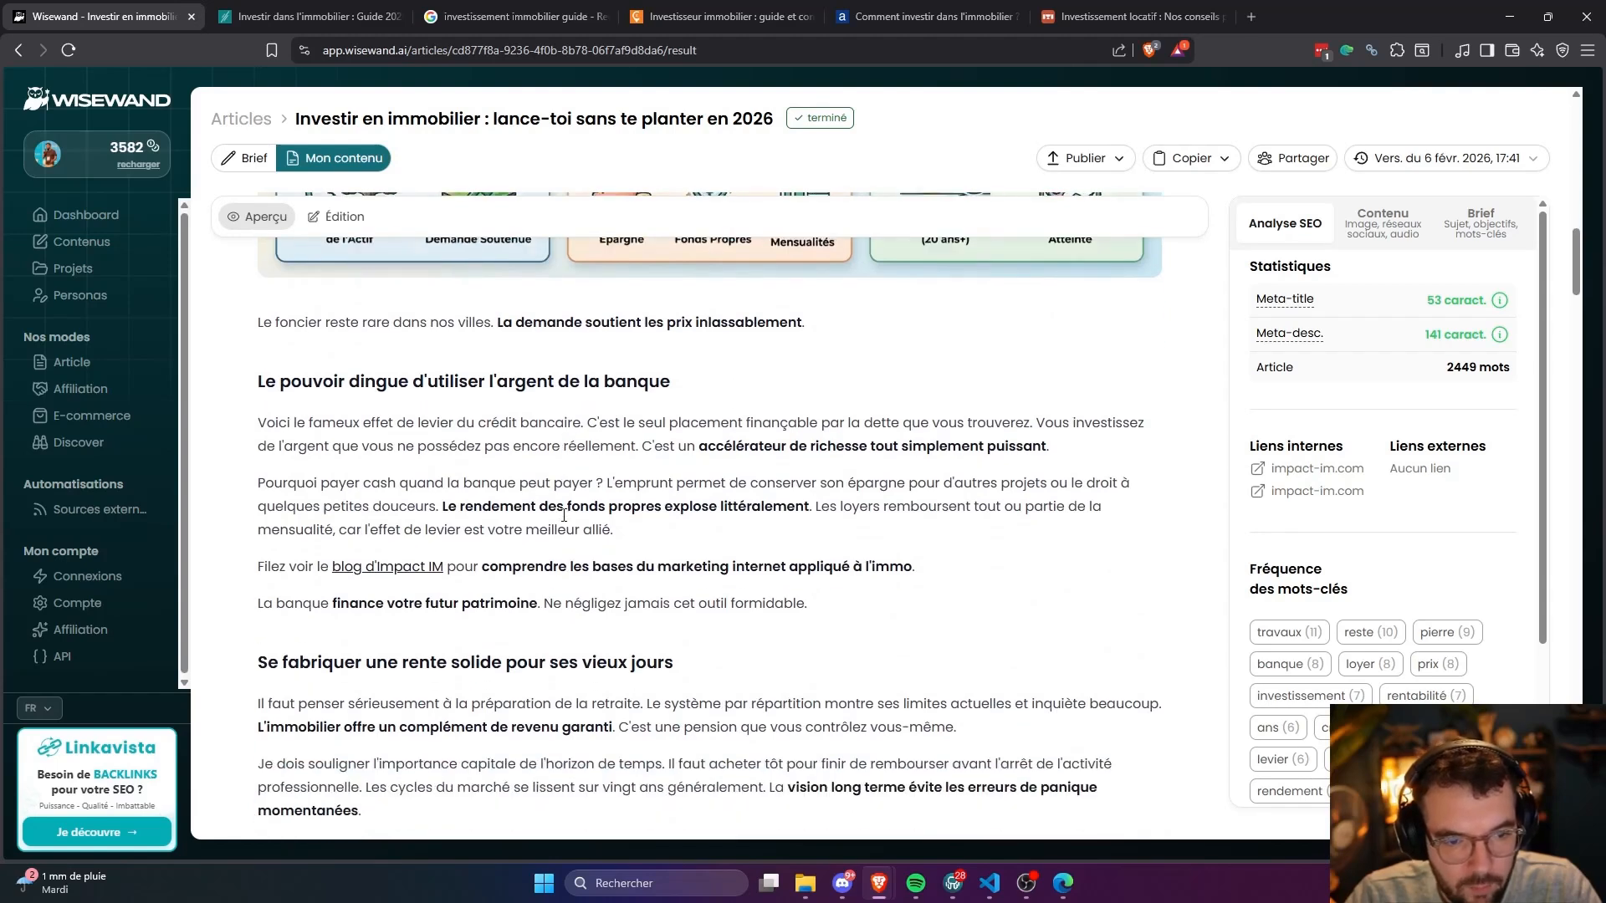
Read the article sections on bank leverage, retirement income, SCPI and crowdfunding, including the inserted internal links.
{"action": "scroll", "coordinate": [355, 563], "scroll_direction": "down", "scroll_amount": 6}
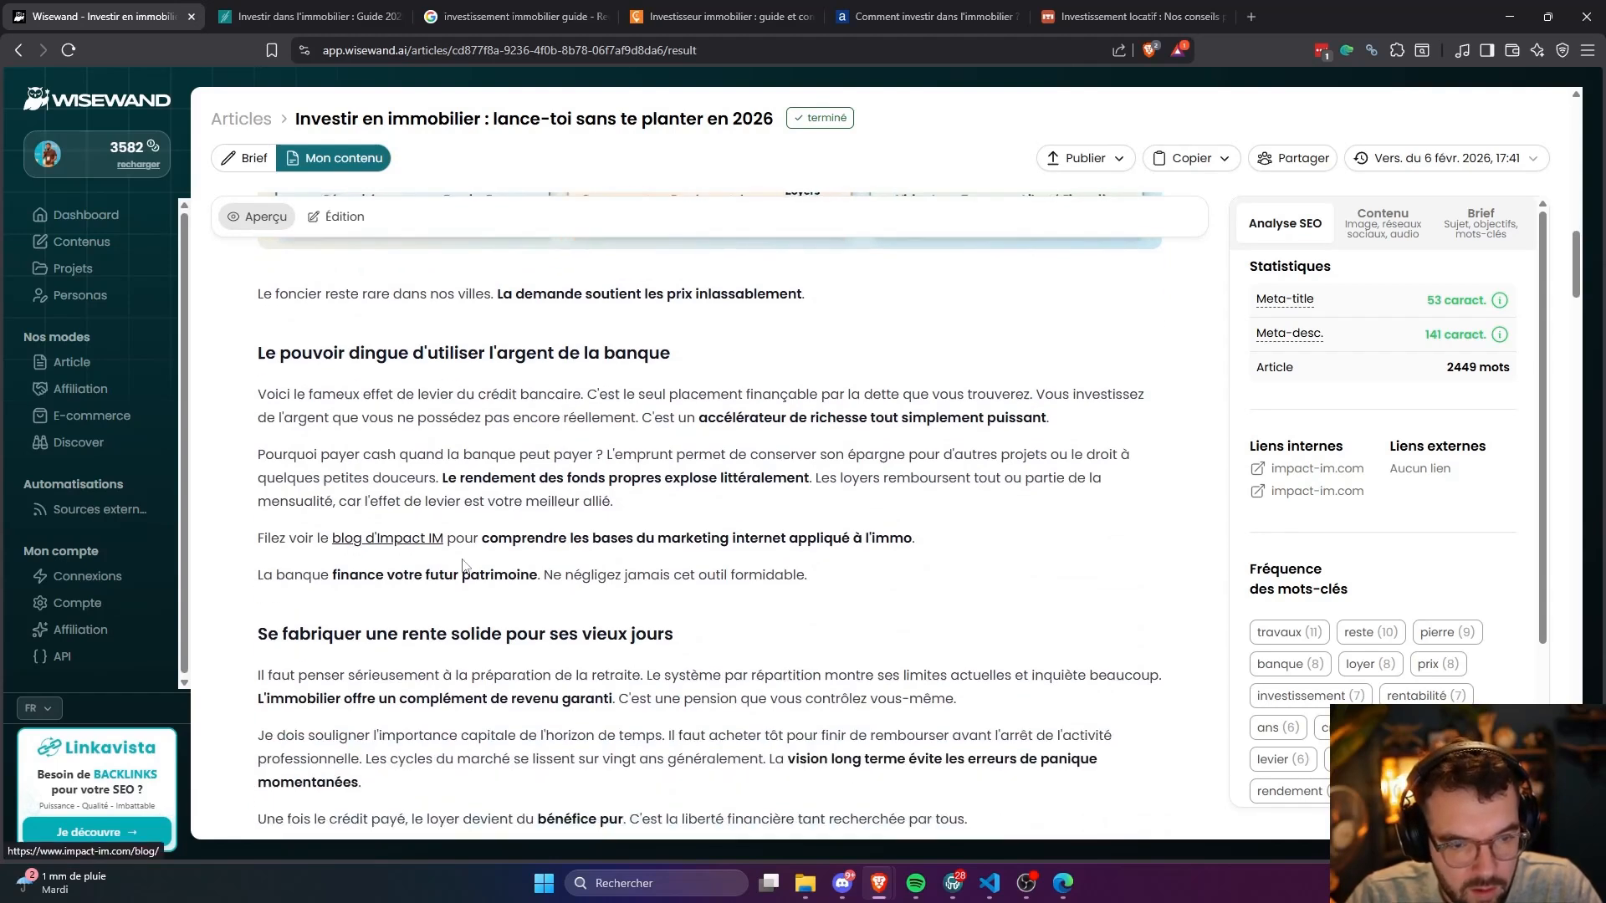
{"action": "scroll", "coordinate": [249, 412], "scroll_direction": "up", "scroll_amount": 3}
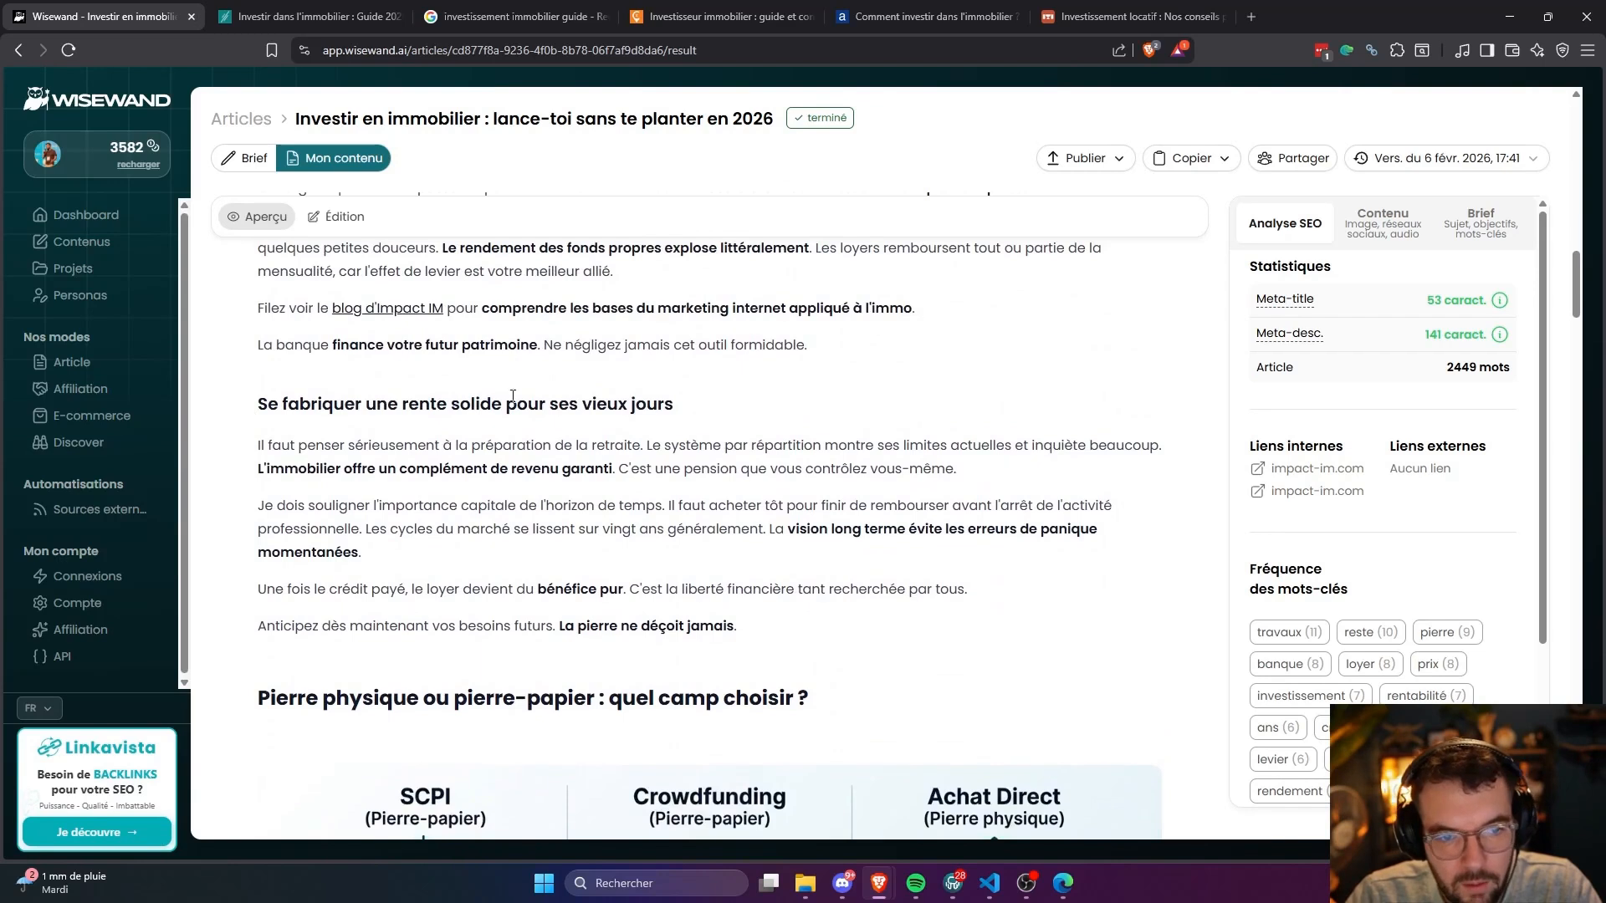
{"action": "scroll", "coordinate": [720, 594], "scroll_direction": "down", "scroll_amount": 8}
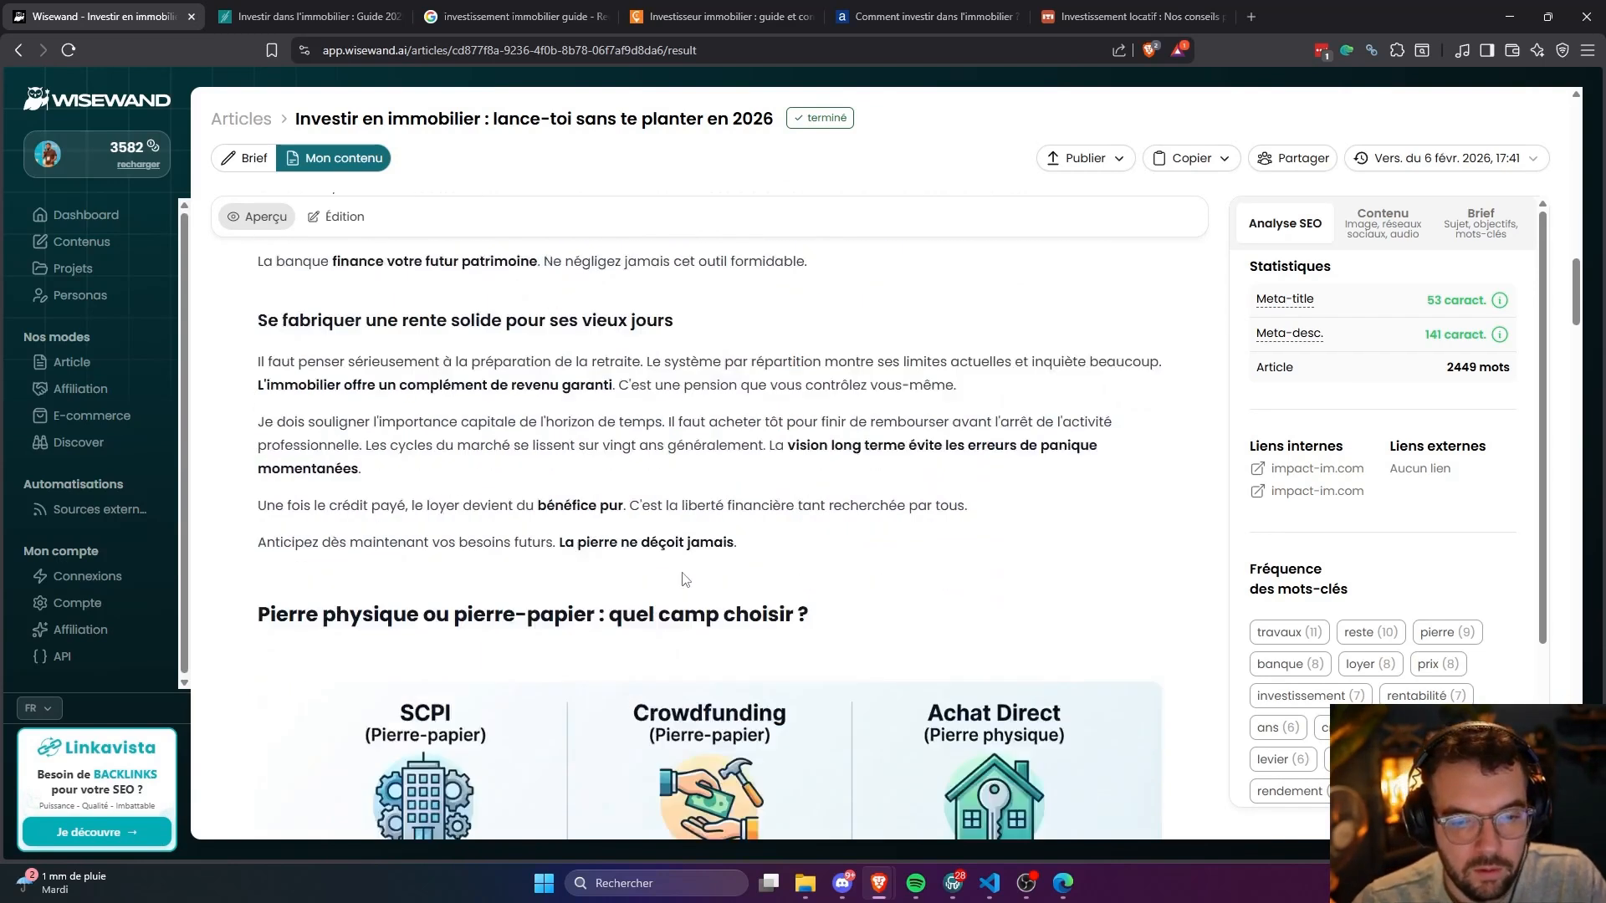
{"action": "scroll", "coordinate": [651, 548], "scroll_direction": "up", "scroll_amount": 2}
{"action": "scroll", "coordinate": [619, 502], "scroll_direction": "down", "scroll_amount": 7}
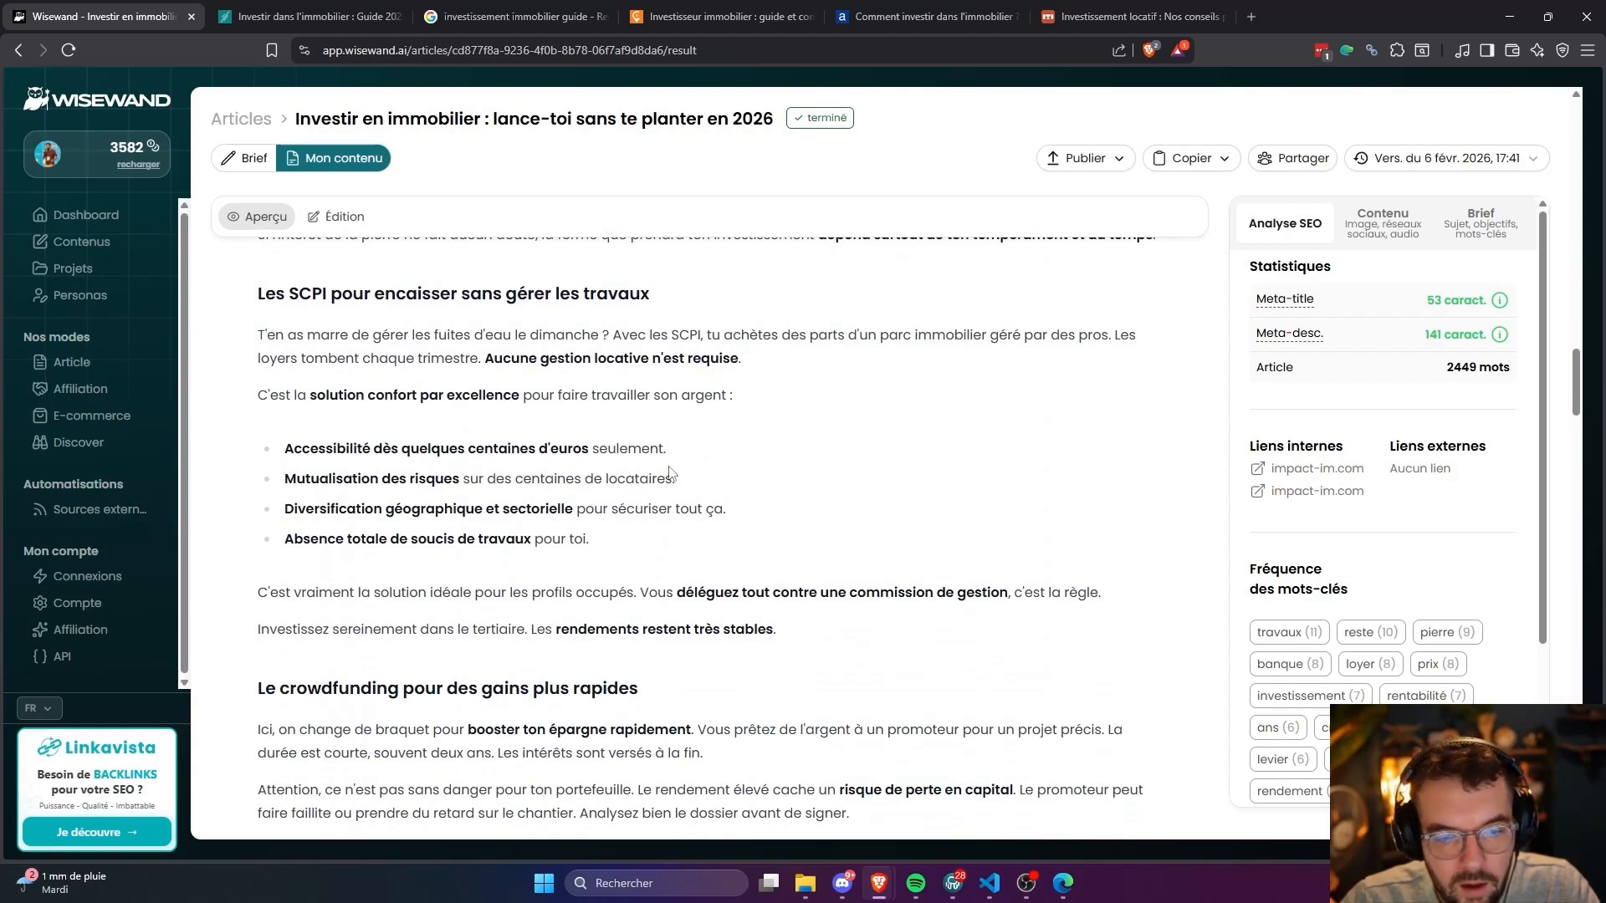
{"action": "scroll", "coordinate": [706, 419], "scroll_direction": "up", "scroll_amount": 1}
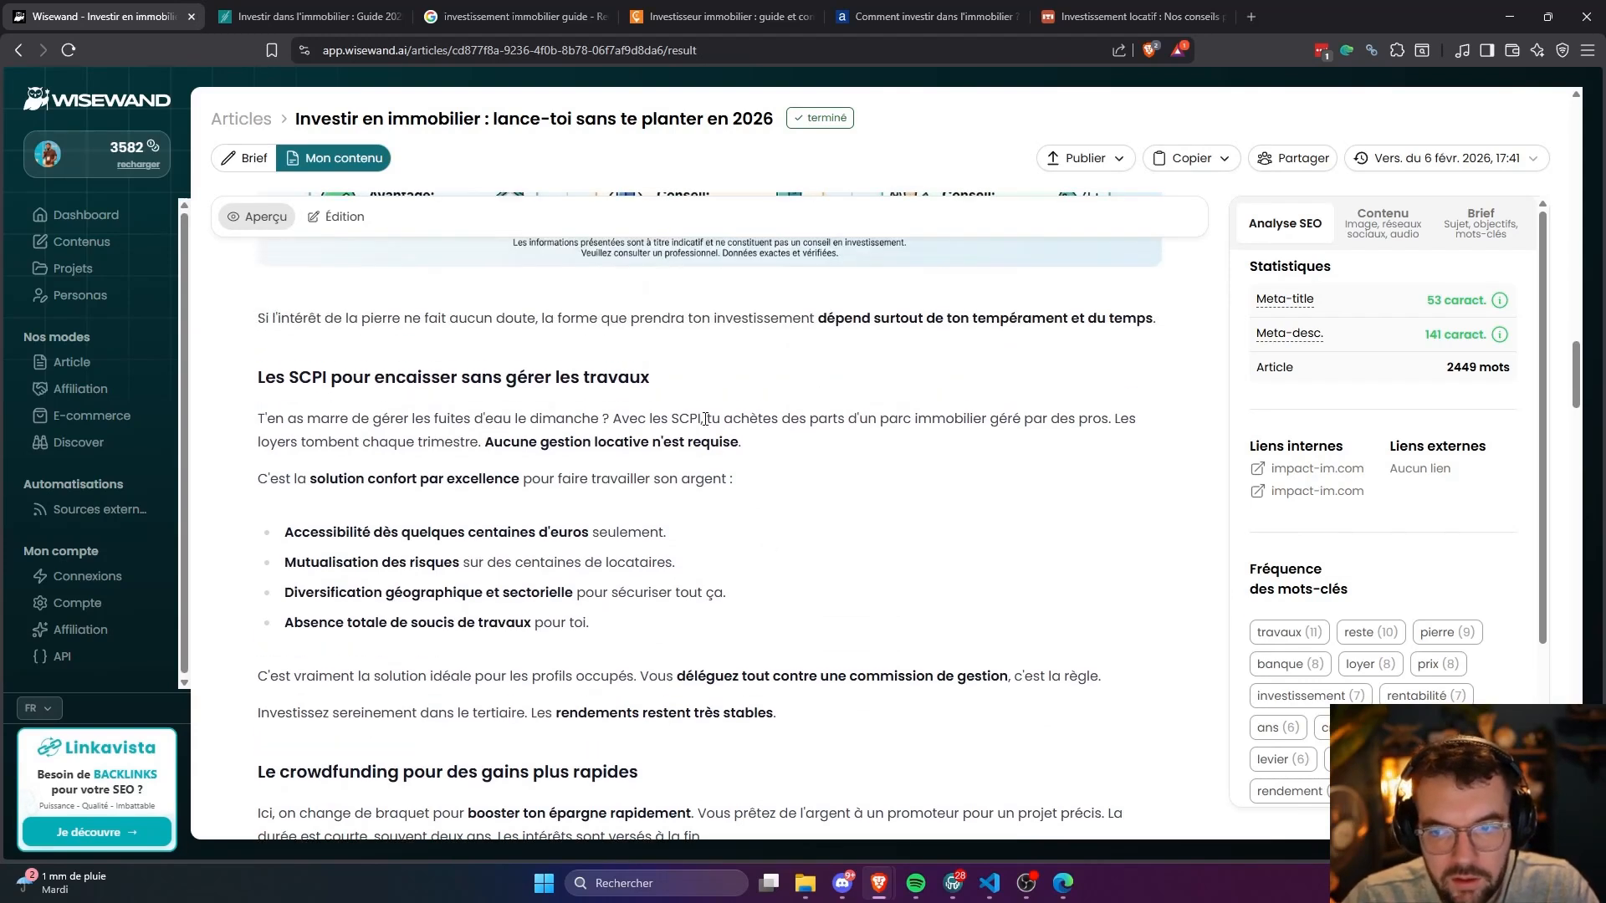
{"action": "scroll", "coordinate": [724, 421], "scroll_direction": "down", "scroll_amount": 6}
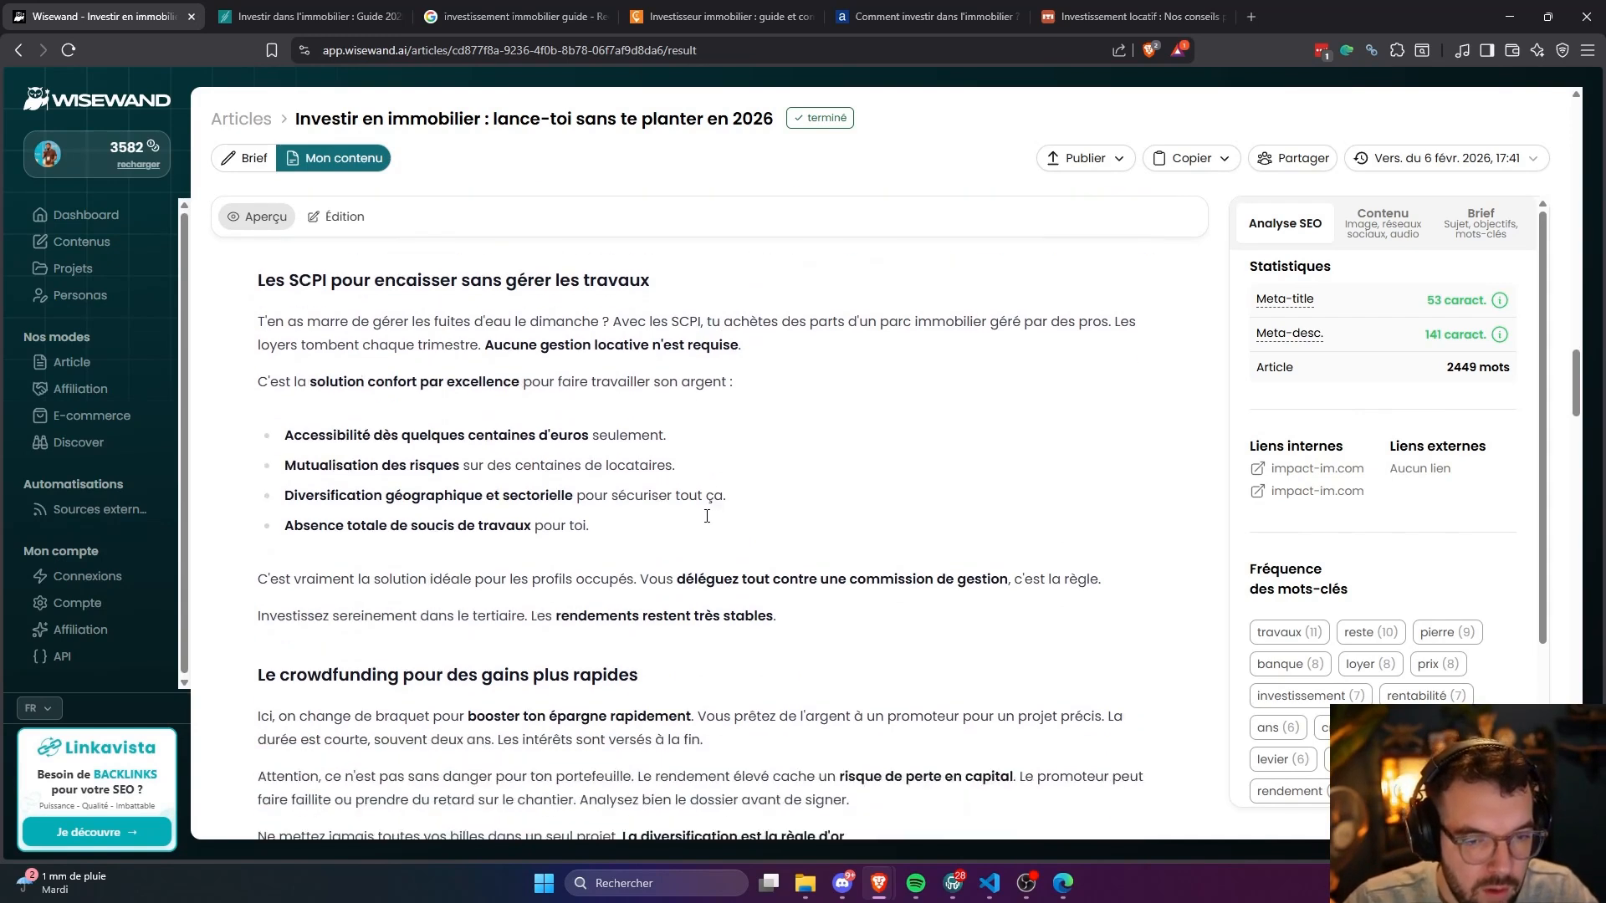
{"action": "scroll", "coordinate": [711, 523], "scroll_direction": "down", "scroll_amount": 3}
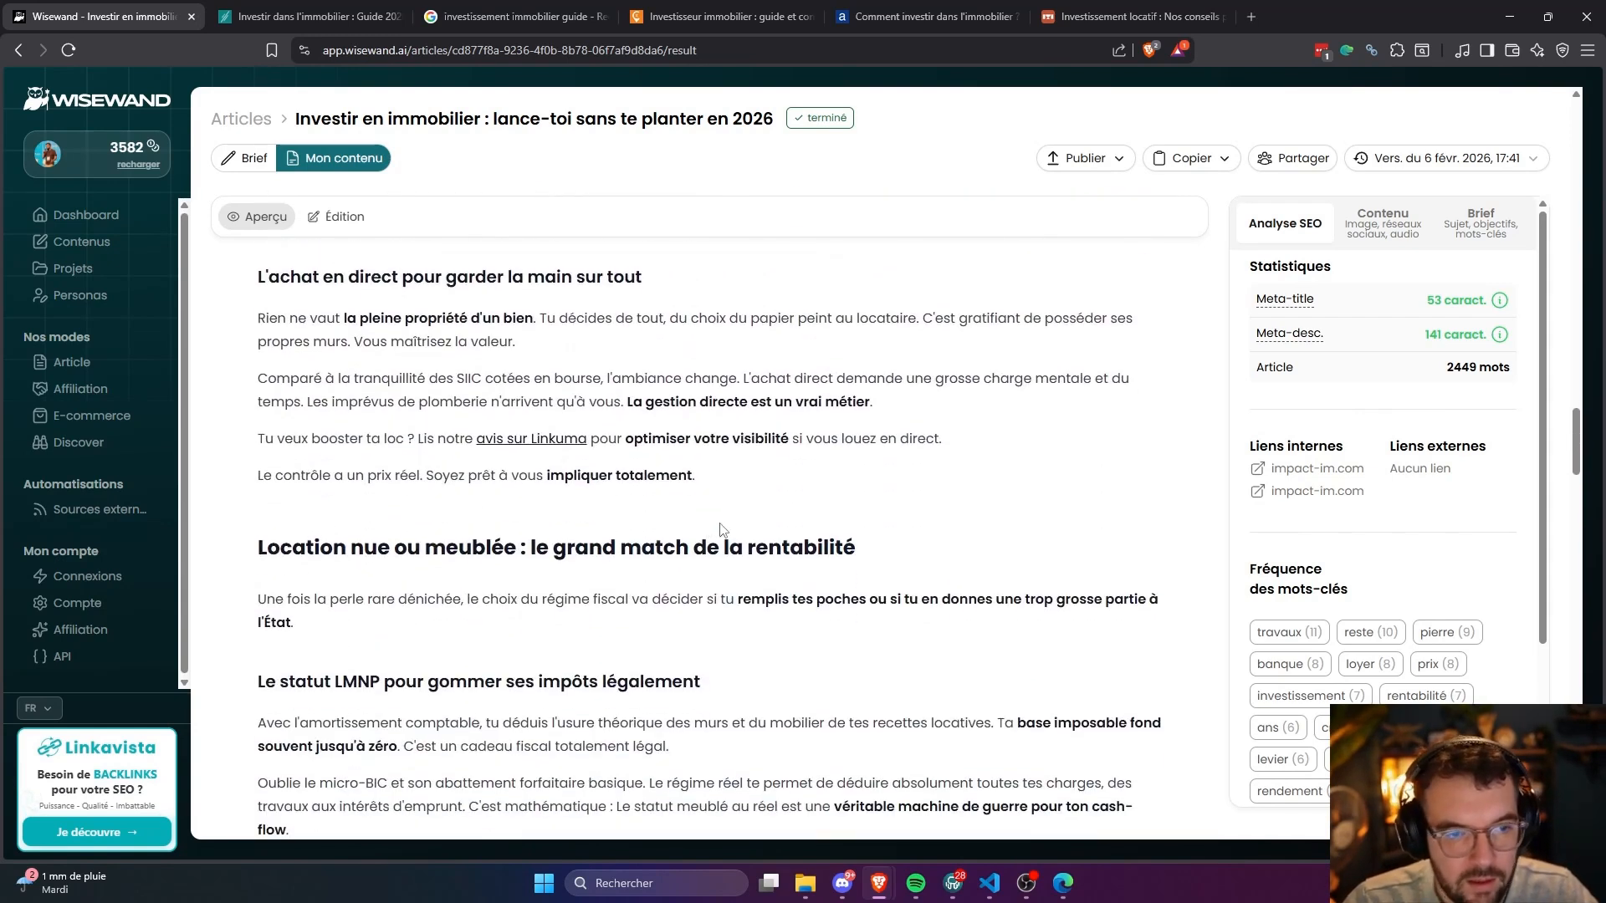
Read the remaining article sections, from direct purchase and furnished rental through financing and tax schemes to the conclusion.
{"action": "scroll", "coordinate": [725, 530], "scroll_direction": "up", "scroll_amount": 1}
{"action": "scroll", "coordinate": [736, 532], "scroll_direction": "down", "scroll_amount": 8}
{"action": "scroll", "coordinate": [749, 532], "scroll_direction": "down", "scroll_amount": 20}
{"action": "scroll", "coordinate": [753, 522], "scroll_direction": "down", "scroll_amount": 20}
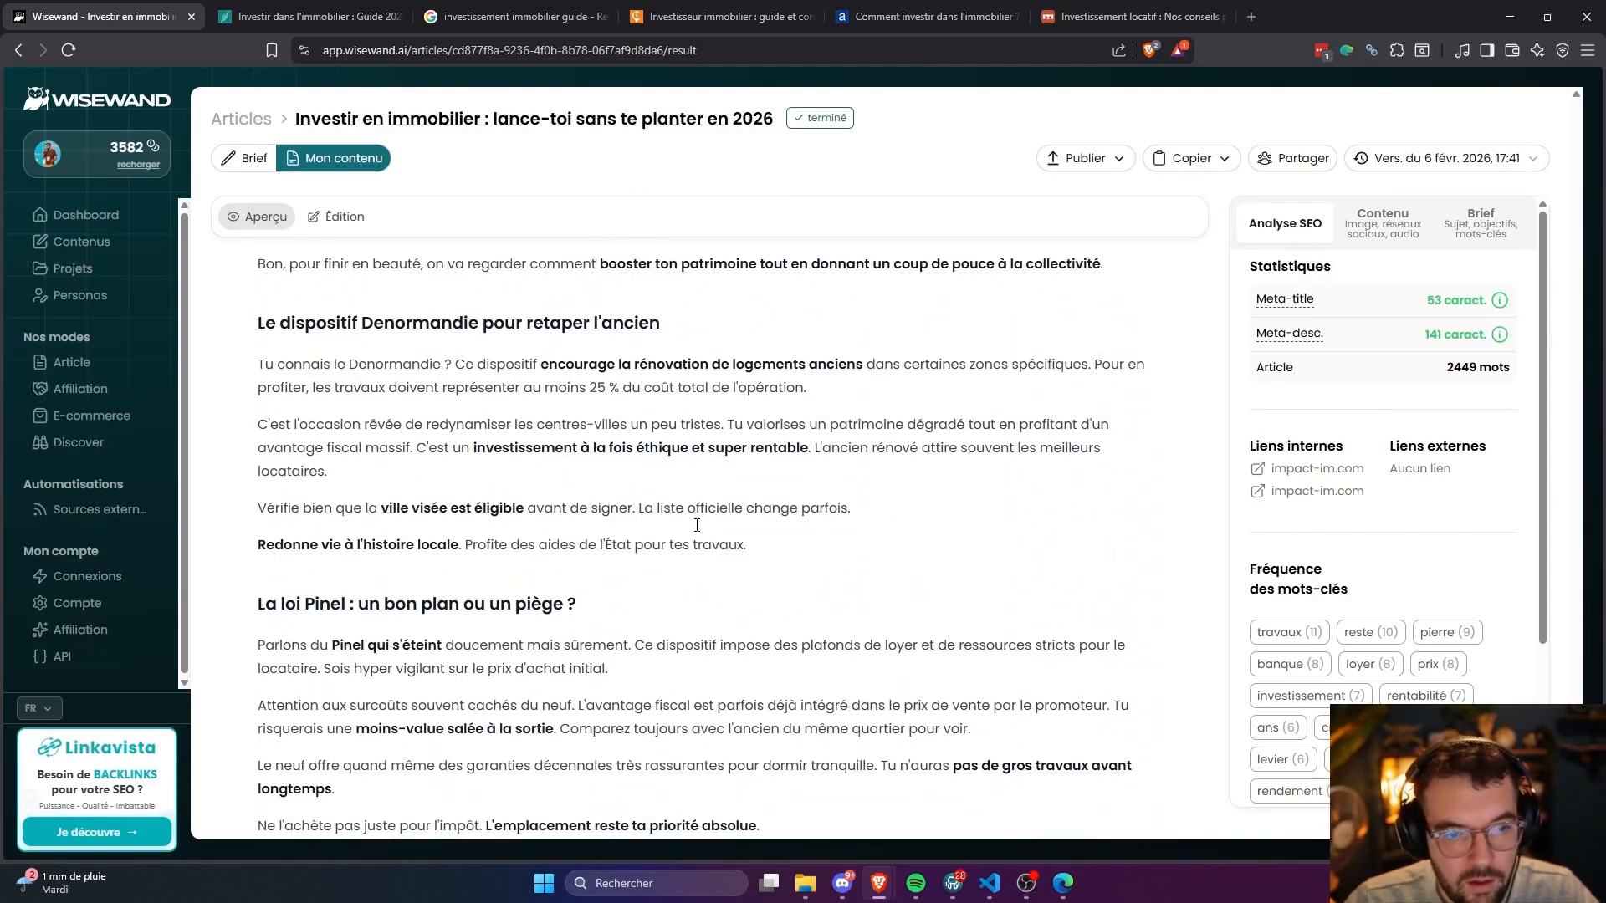
{"action": "scroll", "coordinate": [697, 524], "scroll_direction": "down", "scroll_amount": 5}
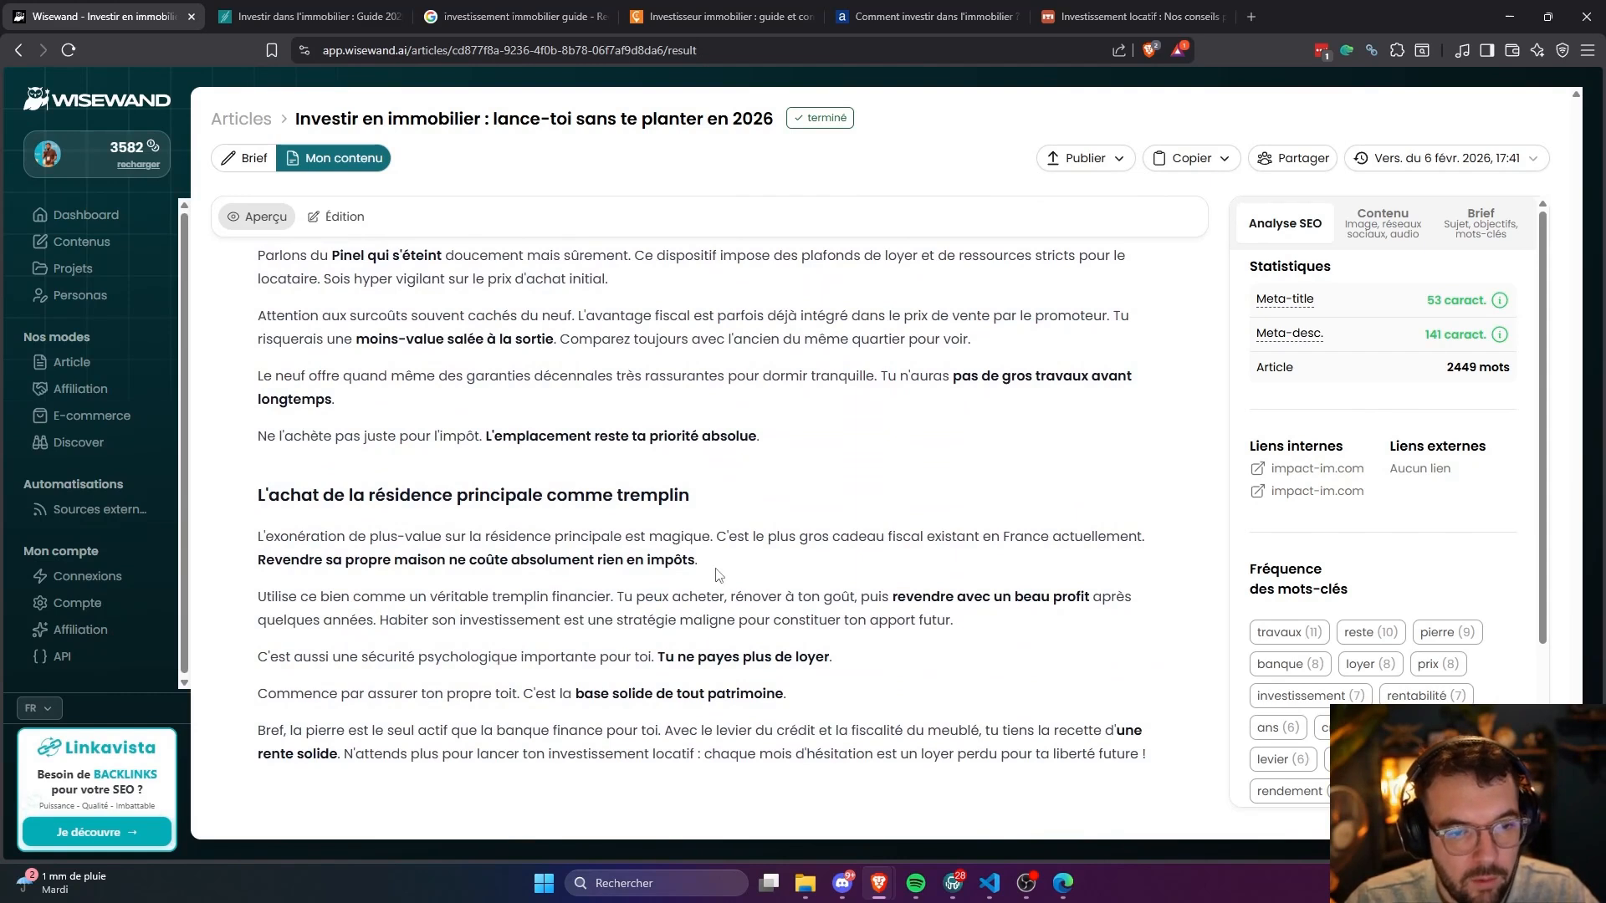
{"action": "scroll", "coordinate": [548, 488], "scroll_direction": "up", "scroll_amount": 20}
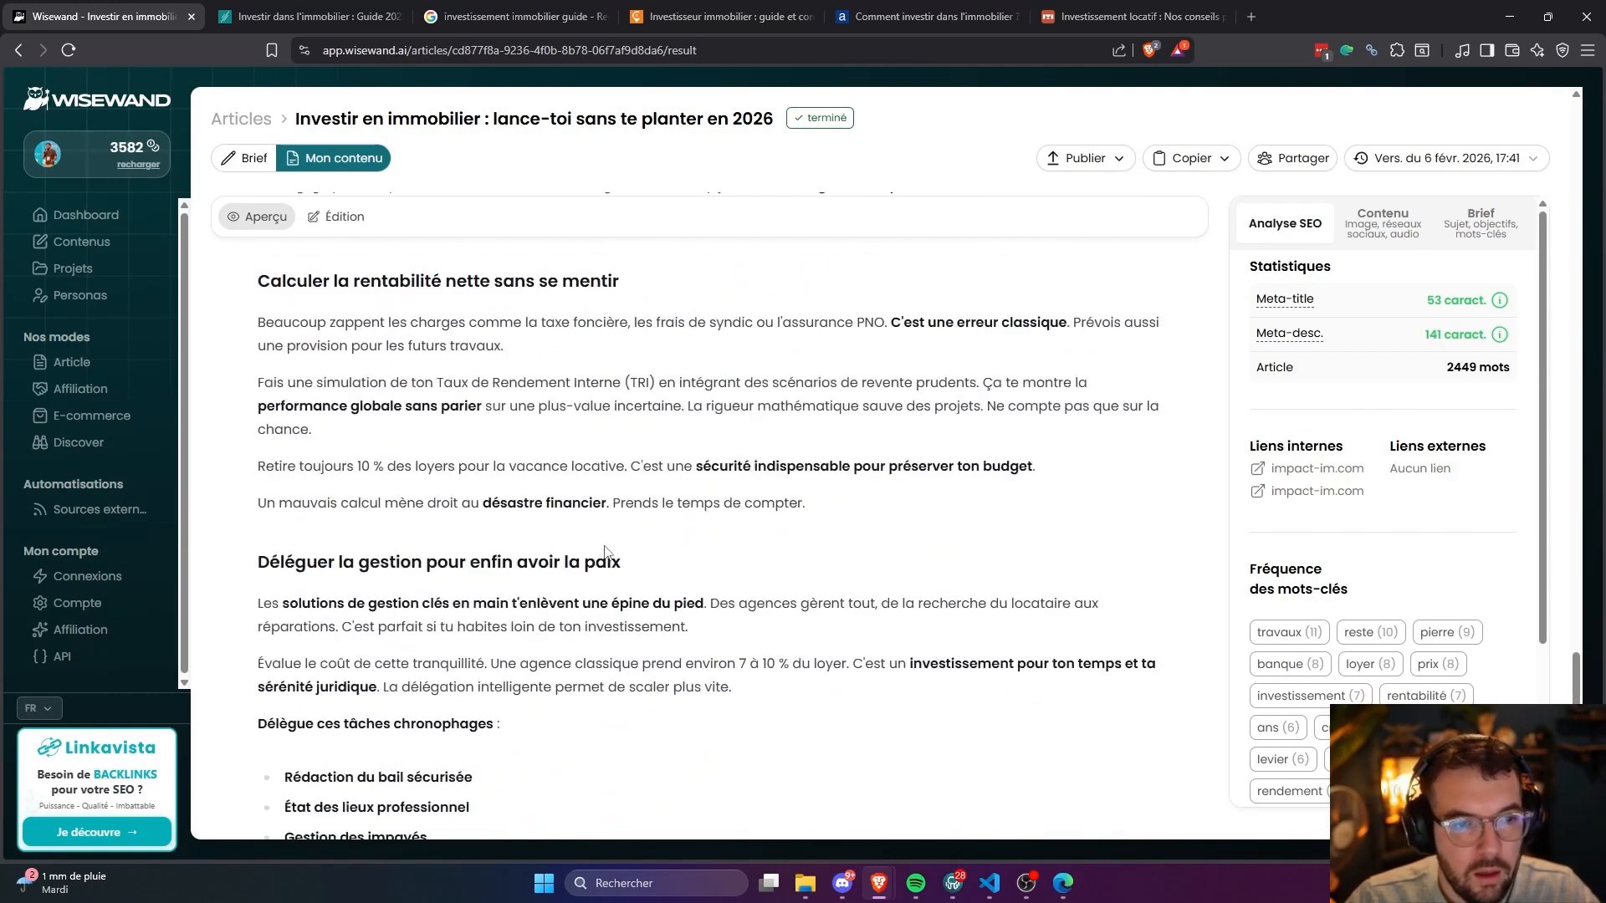
{"action": "scroll", "coordinate": [552, 571], "scroll_direction": "up", "scroll_amount": 5}
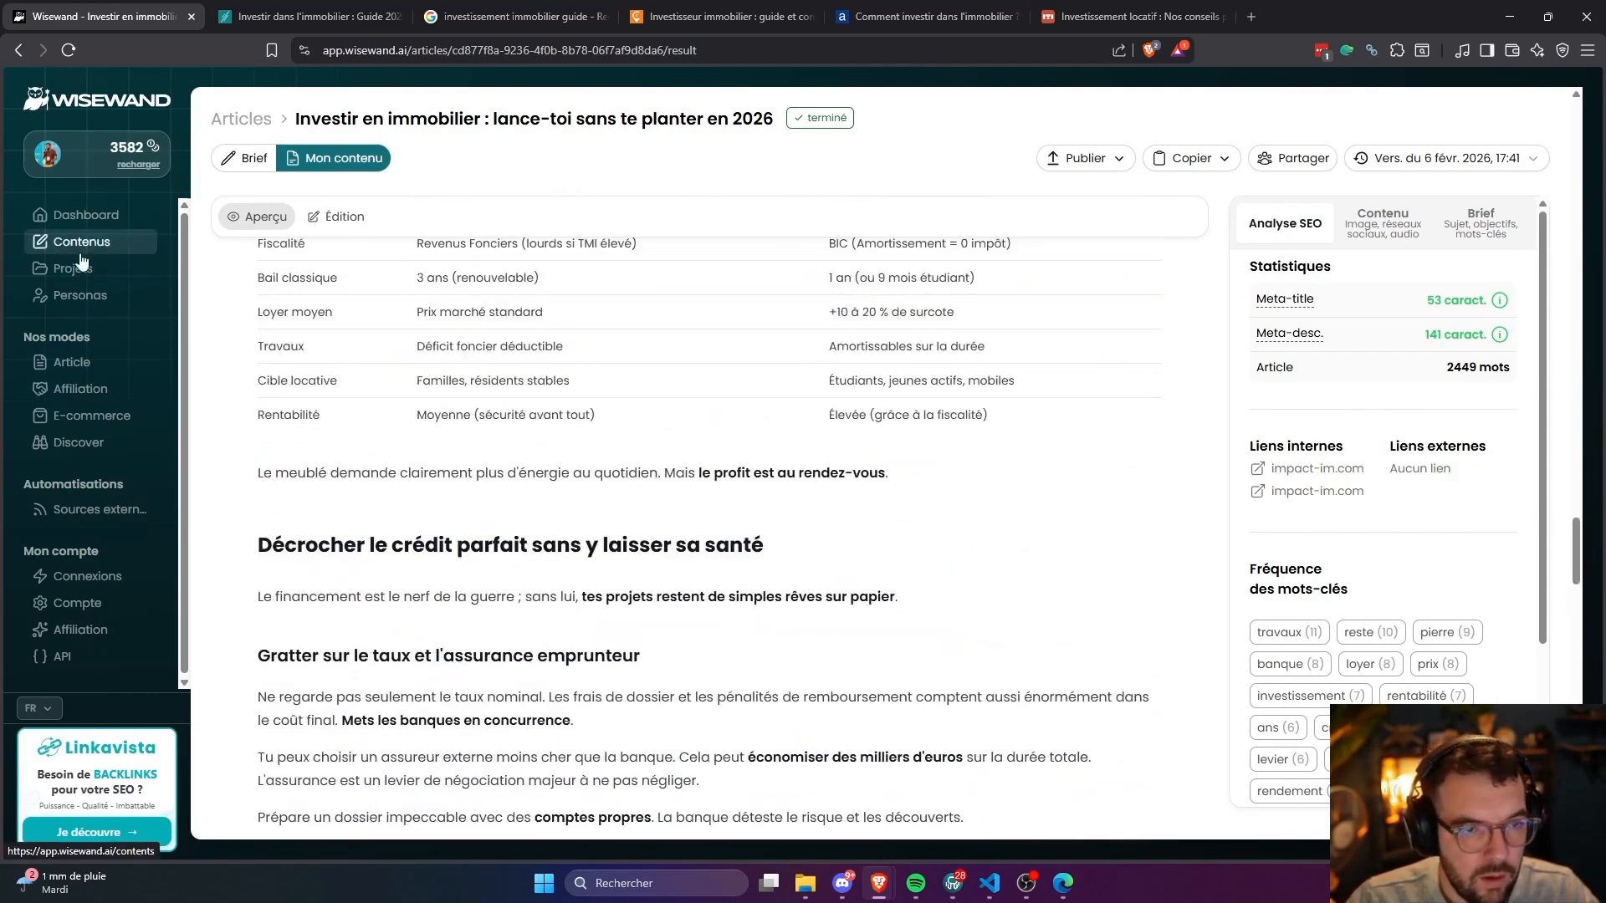
In the article's brief, turn off Restreindre sources and delete the finance-heros.fr URL from the subject.
{"action": "left_click", "coordinate": [98, 251]}
{"action": "scroll", "coordinate": [536, 383], "scroll_direction": "up", "scroll_amount": 10}
{"action": "left_click", "coordinate": [639, 358]}
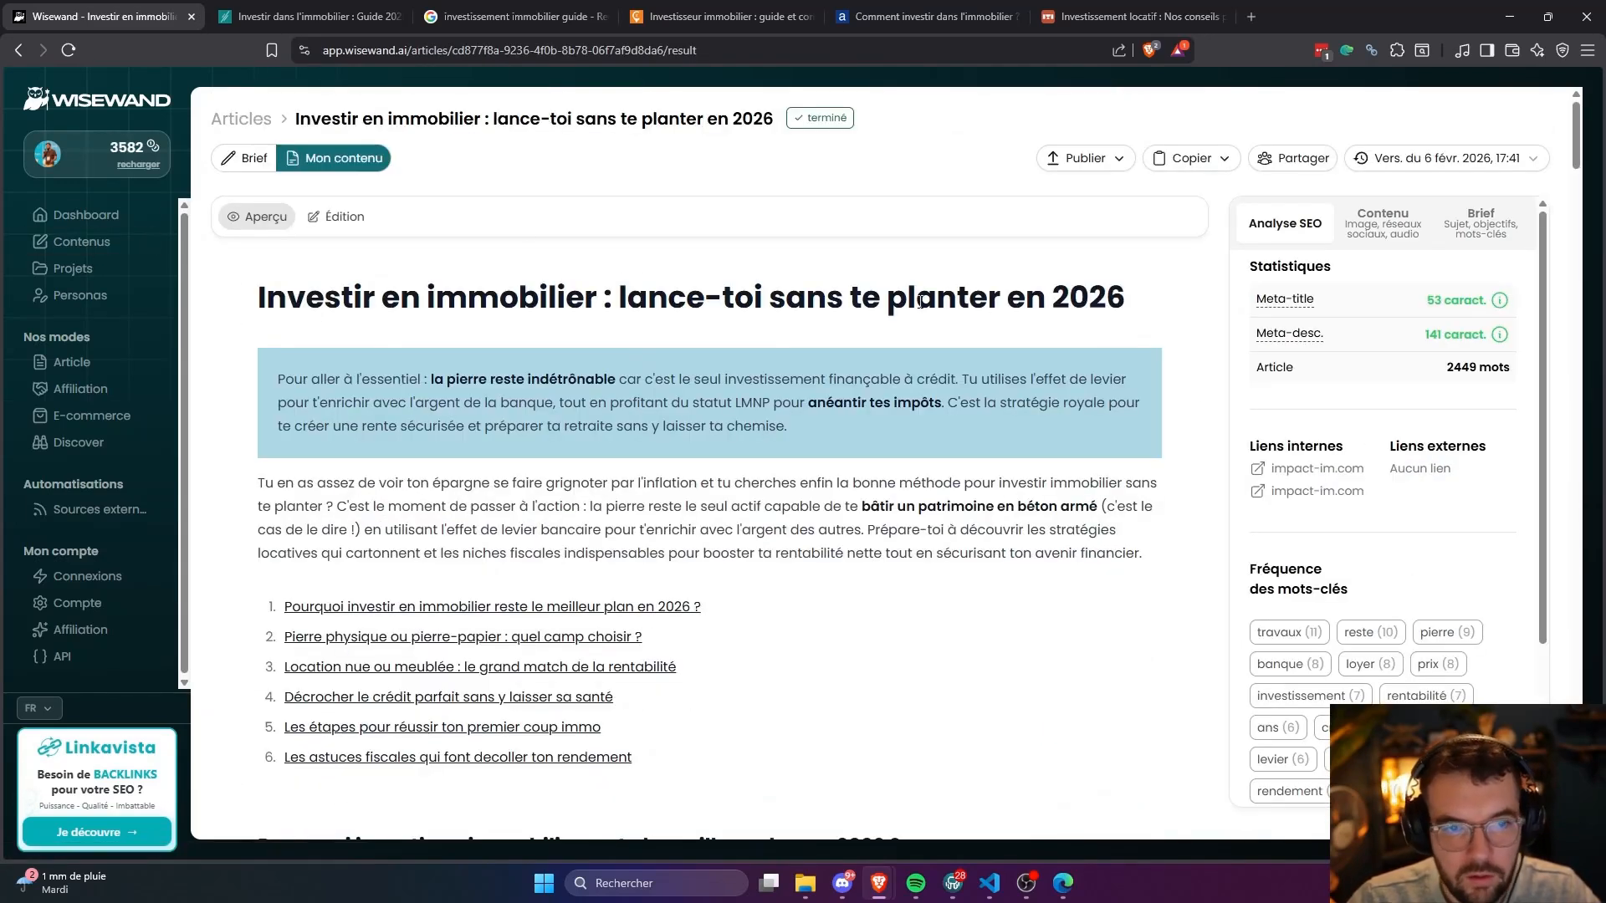
{"action": "left_click", "coordinate": [245, 158]}
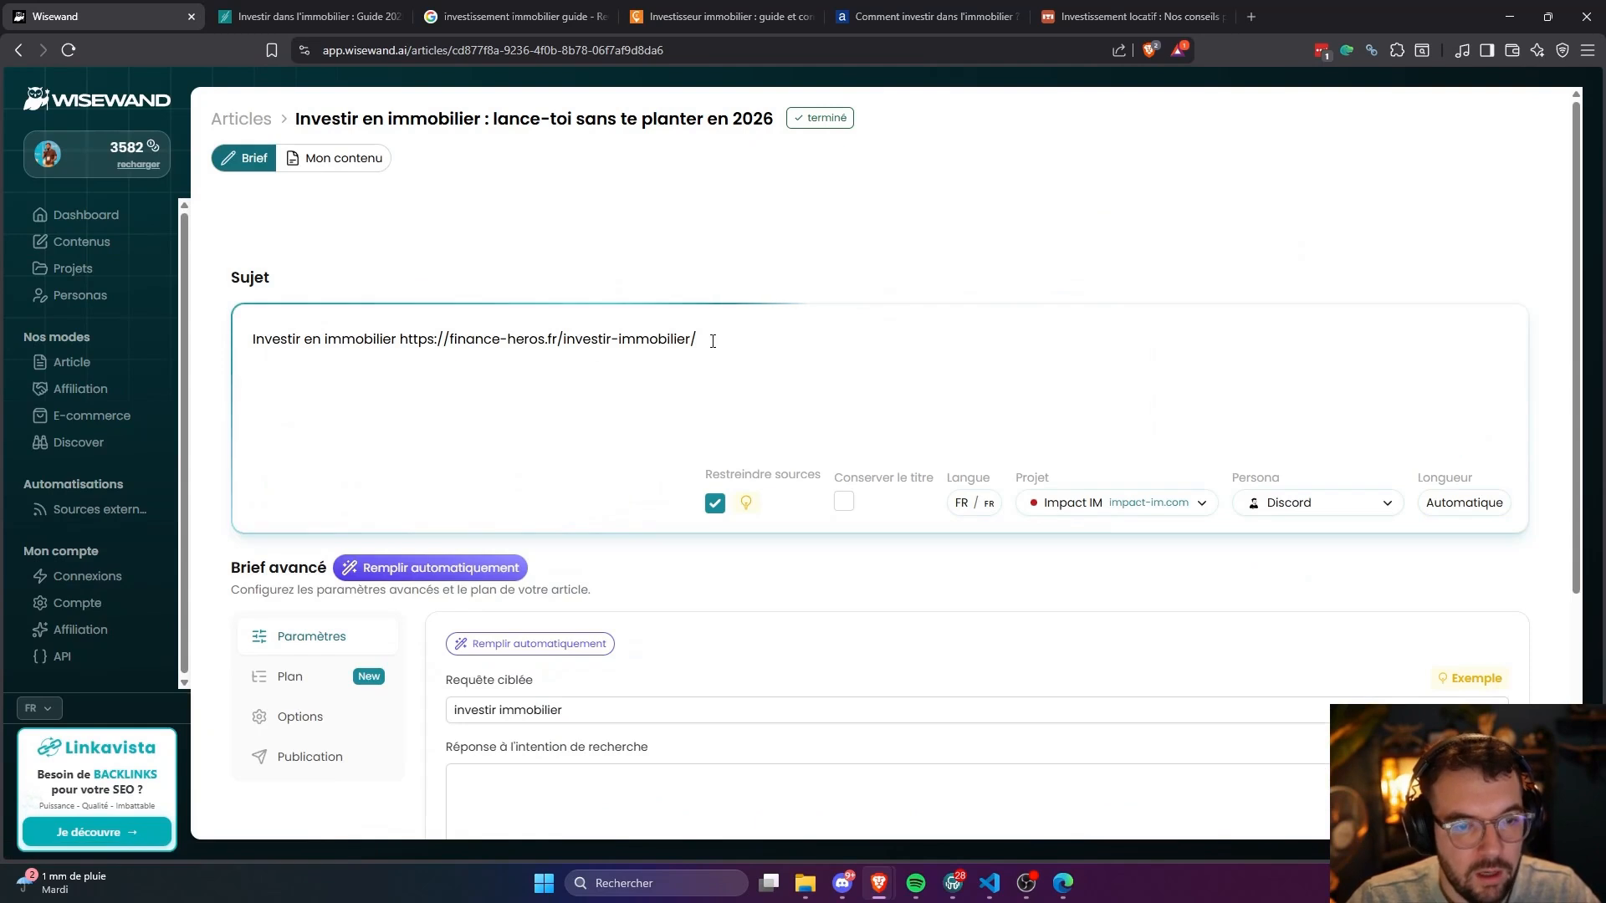
{"action": "left_click", "coordinate": [715, 504]}
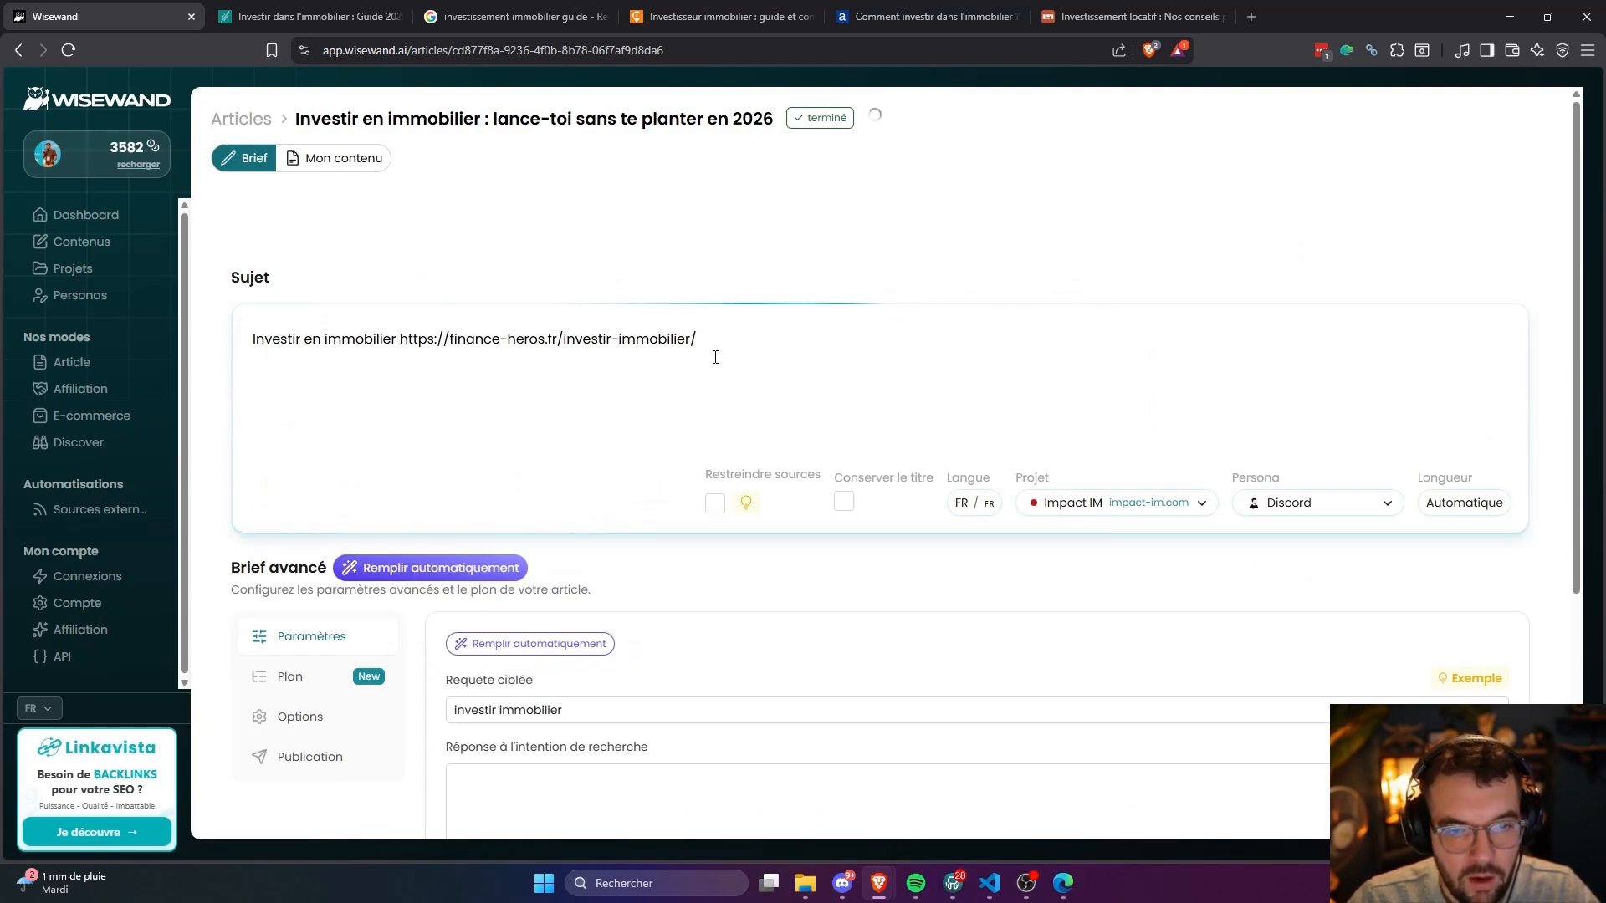
{"action": "left_click_drag", "start_coordinate": [702, 338], "coordinate": [397, 343]}
{"action": "key", "text": "BackSpace"}
Copy the CAFPI investor guide and Avenue des Investisseurs real-estate page URLs from their browser tabs into the subject after "Investir en immobilier".
{"action": "left_click", "coordinate": [757, 10]}
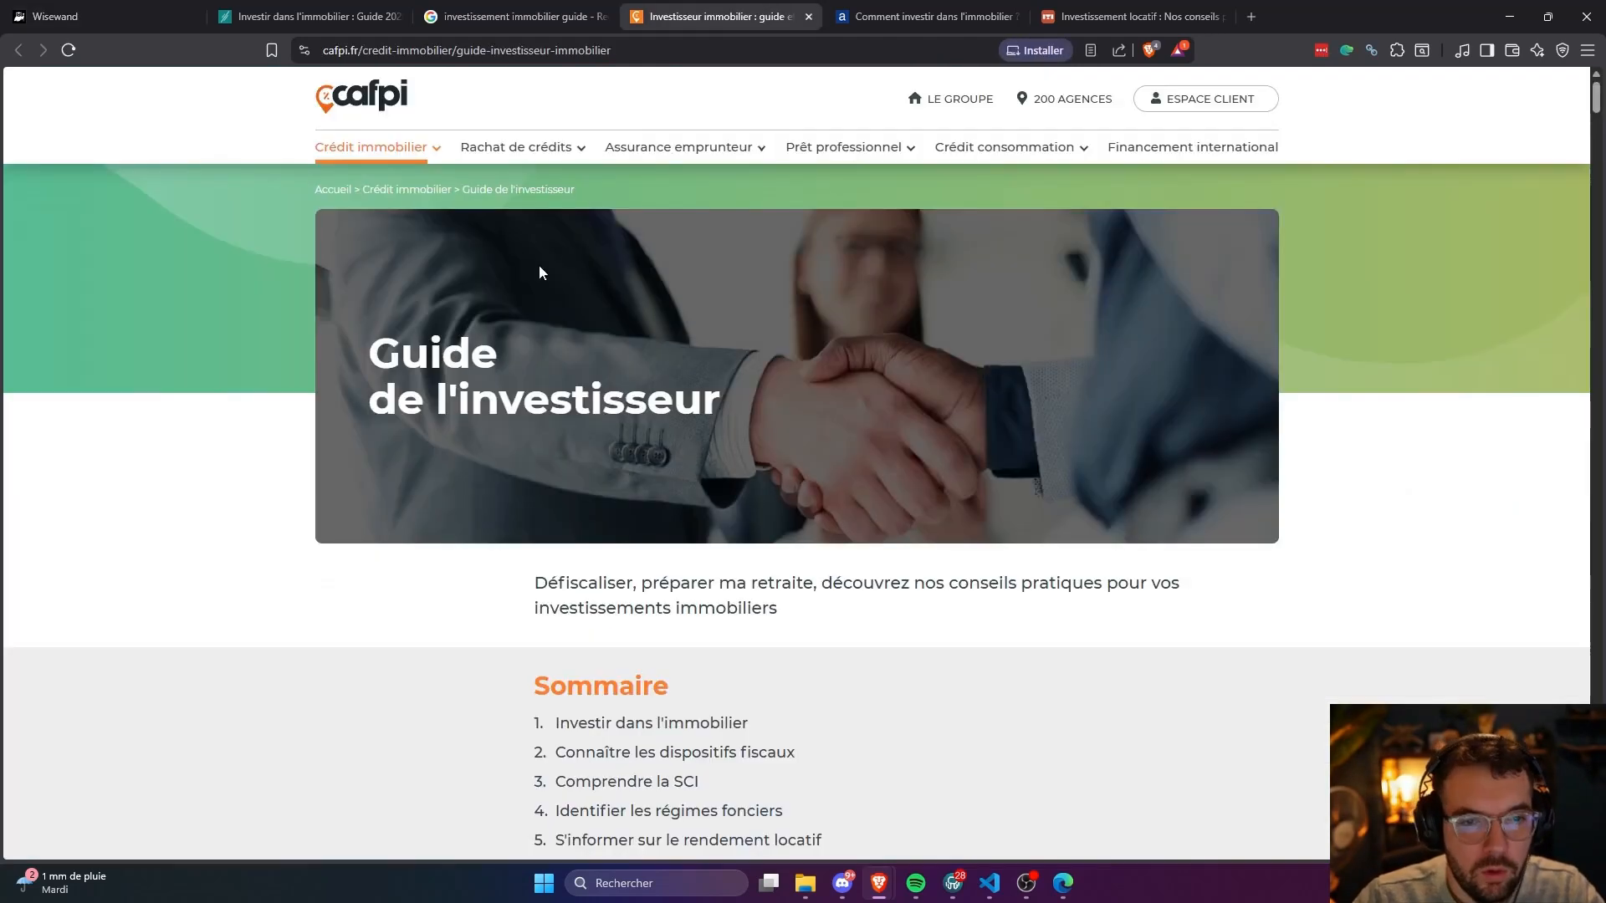
{"action": "left_click", "coordinate": [466, 50]}
{"action": "key", "text": "ctrl+c"}
{"action": "left_click", "coordinate": [55, 16]}
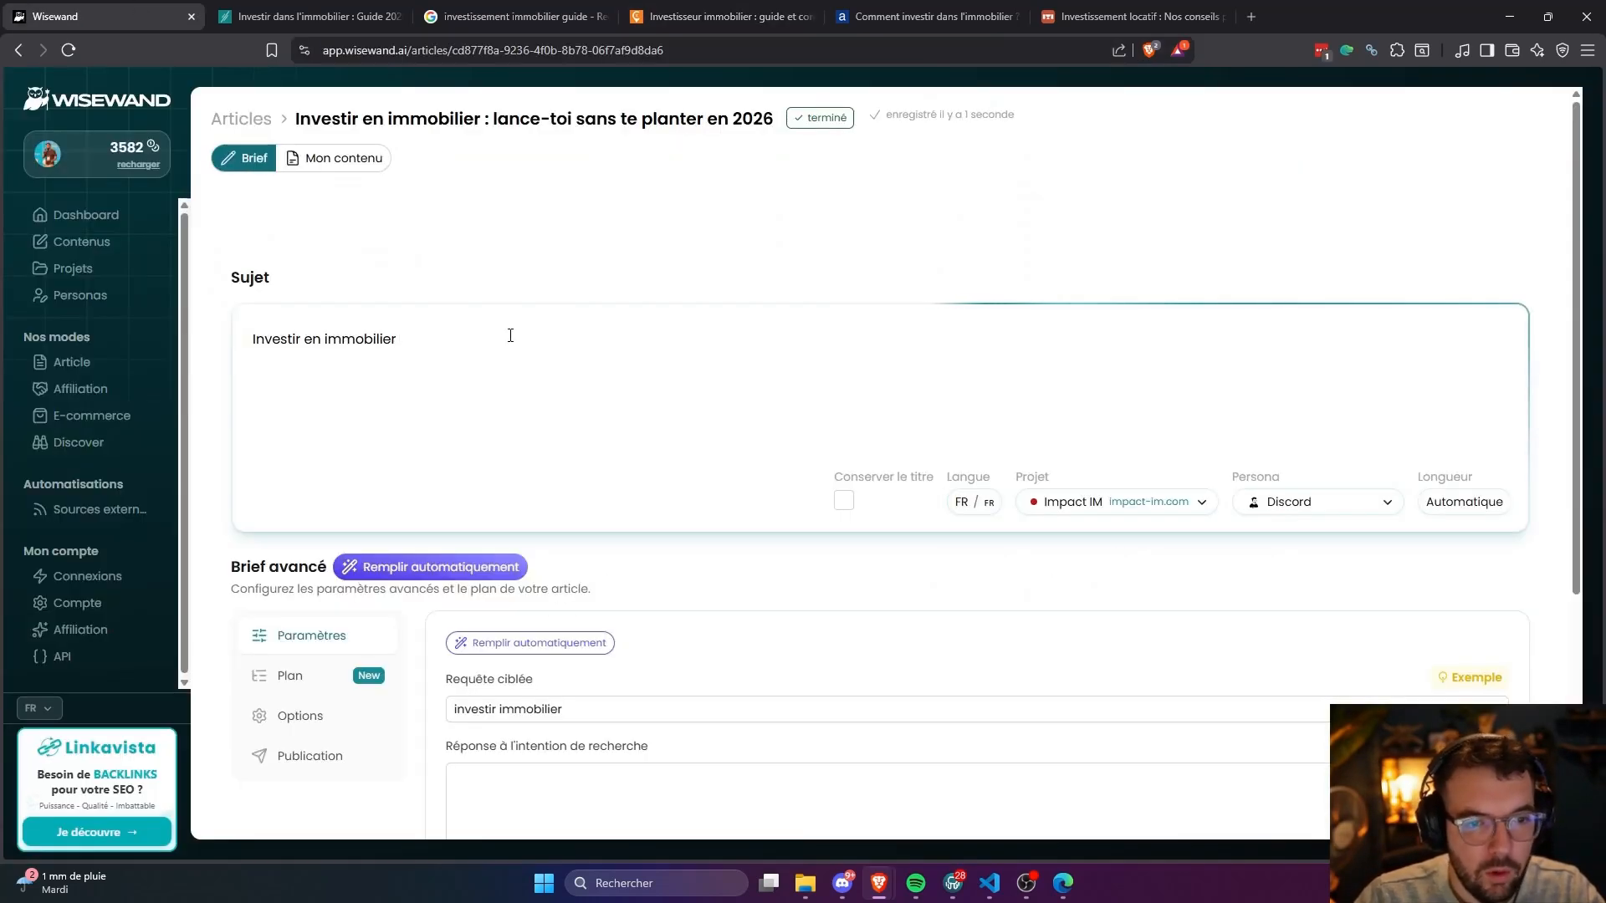
{"action": "key", "text": "ctrl+v"}
{"action": "key", "text": "ctrl+1"}
{"action": "key", "text": "ctrl+v"}
Append the Meilleurtaux rental-investment guide URL from its browser tab to the subject, leaving Restreindre sources off.
{"action": "key", "text": "ctrl+6"}
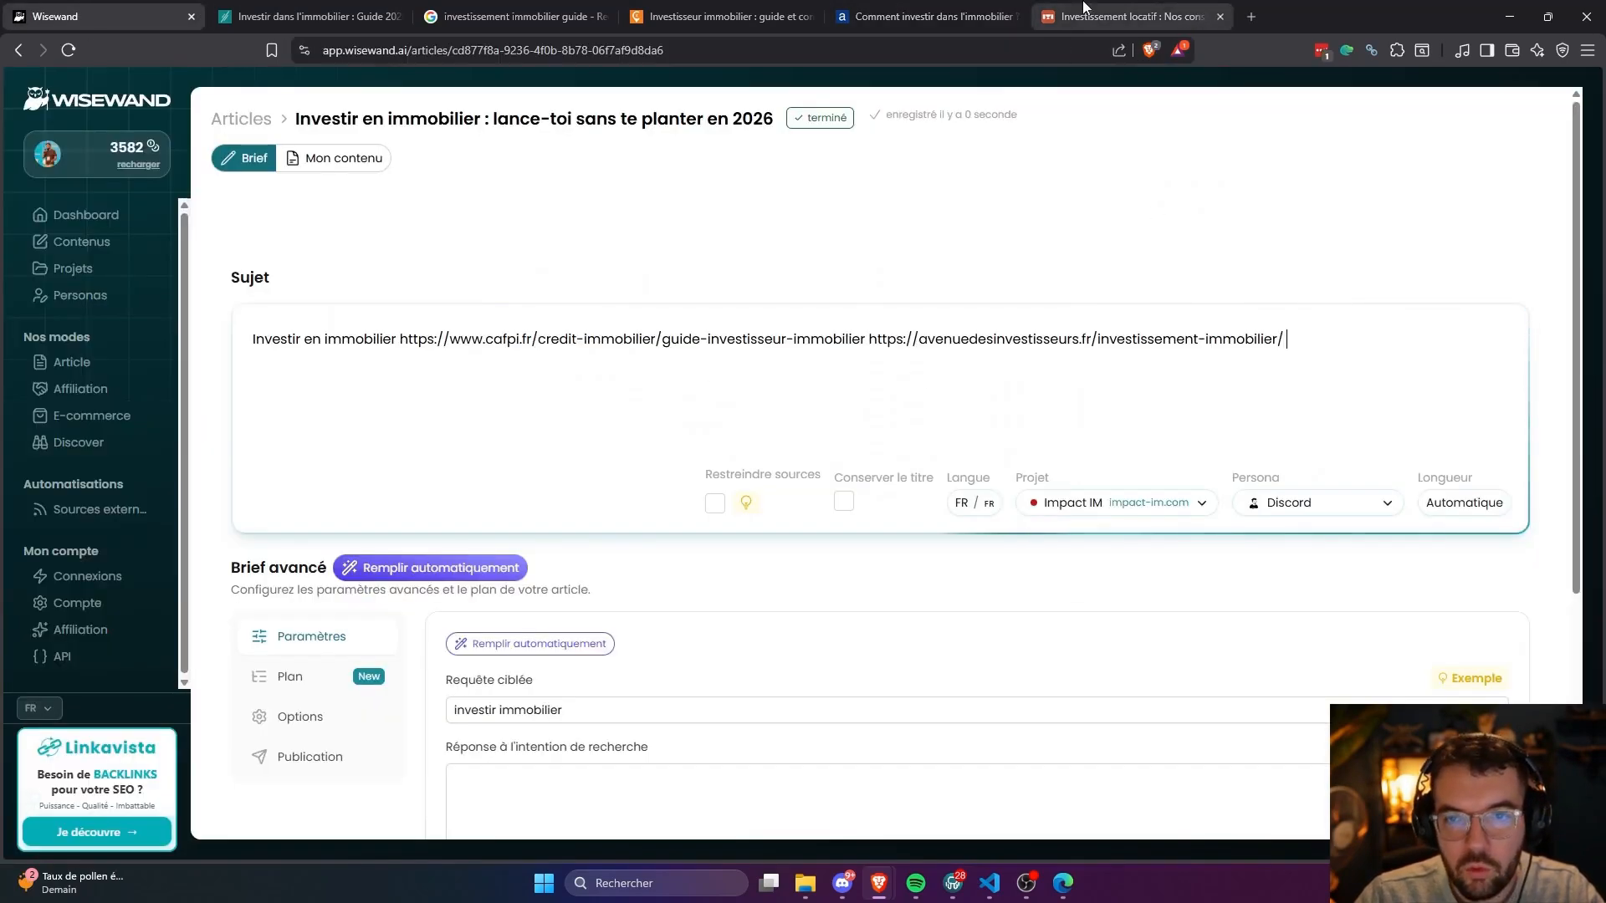
{"action": "key", "text": "ctrl+l"}
{"action": "key", "text": "ctrl+c"}
{"action": "key", "text": "ctrl+1"}
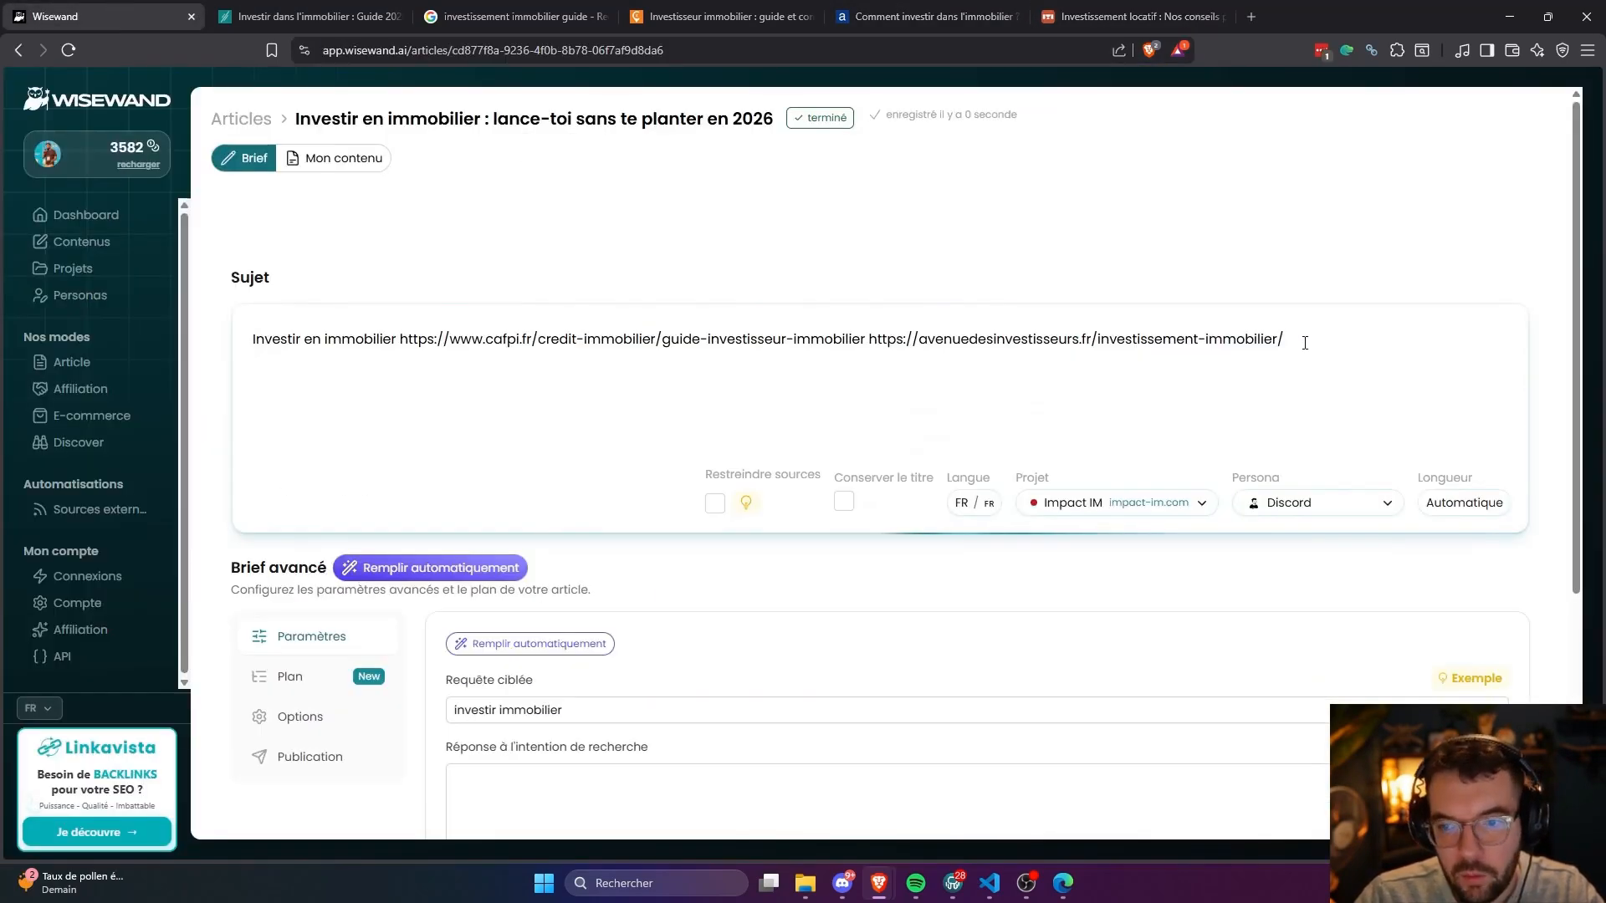
{"action": "key", "text": "ctrl+v"}
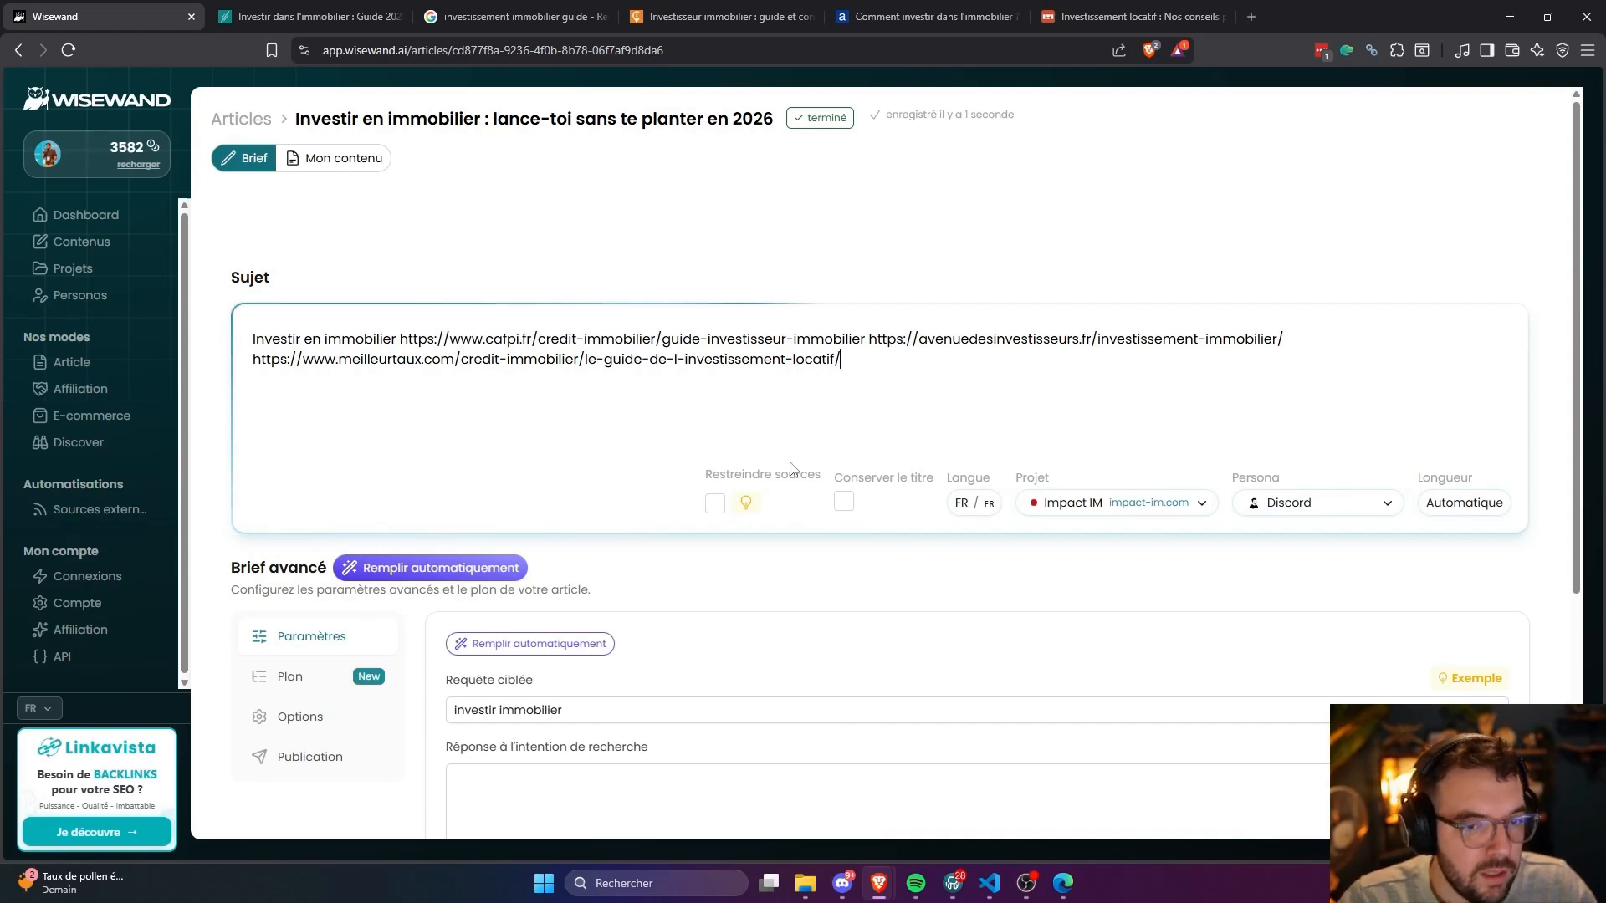
{"action": "left_click", "coordinate": [717, 506]}
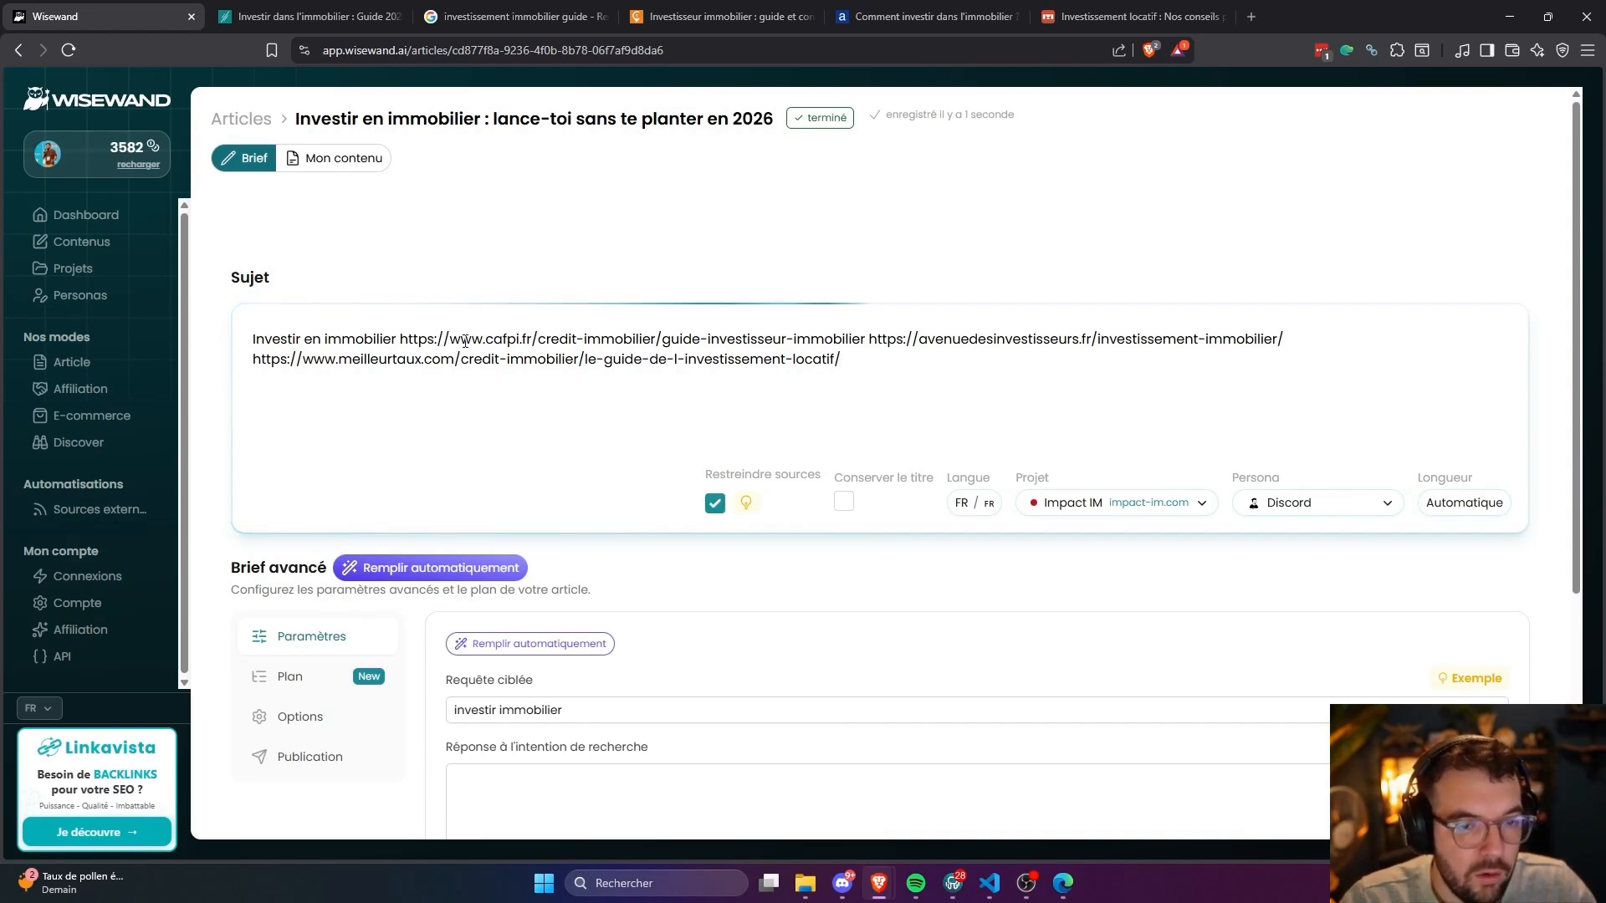
{"action": "left_click", "coordinate": [716, 506]}
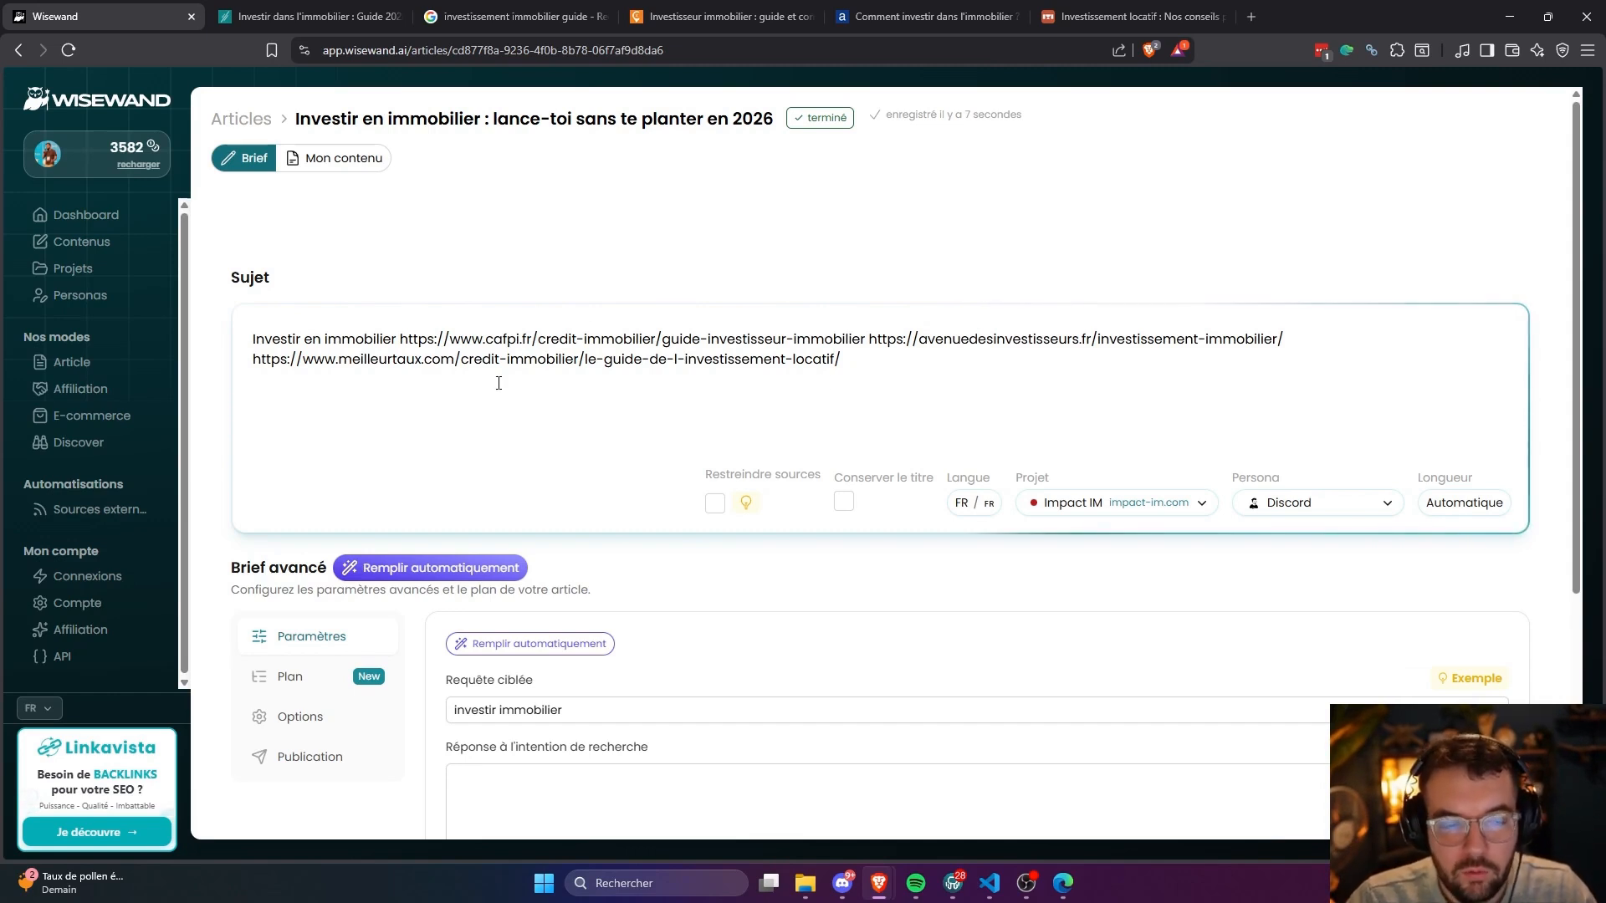
Examine the brief's advanced parameters and the plan's H1, H2 and H3 structure with its section notes.
{"action": "scroll", "coordinate": [796, 485], "scroll_direction": "down", "scroll_amount": 3}
{"action": "scroll", "coordinate": [795, 485], "scroll_direction": "up", "scroll_amount": 3}
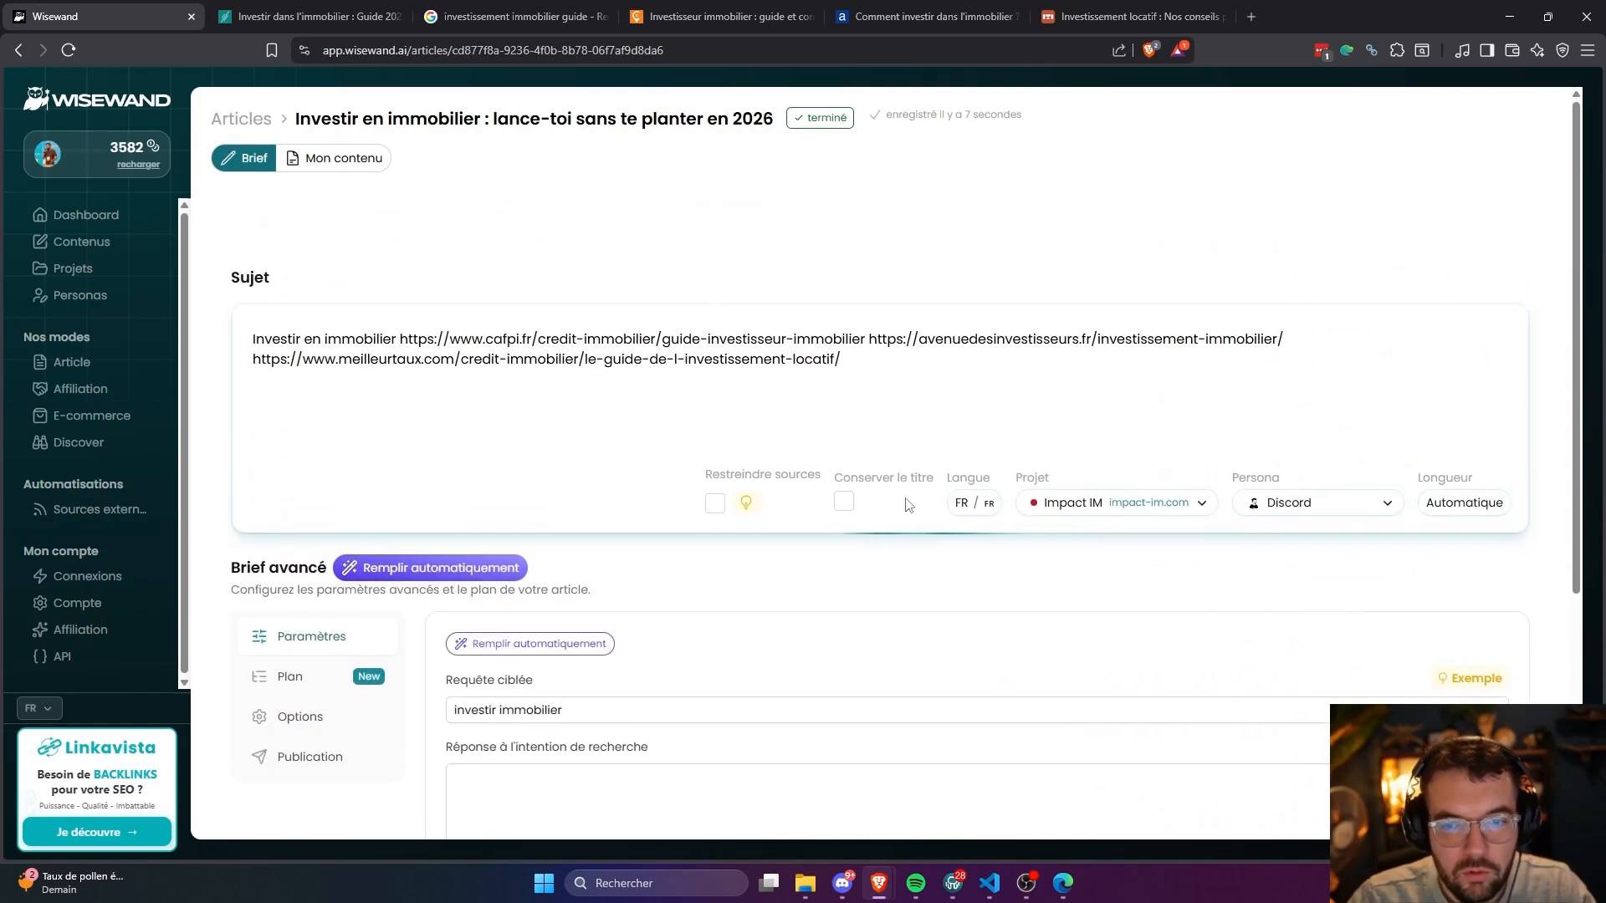
{"action": "scroll", "coordinate": [723, 468], "scroll_direction": "down", "scroll_amount": 4}
{"action": "scroll", "coordinate": [724, 468], "scroll_direction": "up", "scroll_amount": 4}
{"action": "scroll", "coordinate": [887, 464], "scroll_direction": "down", "scroll_amount": 4}
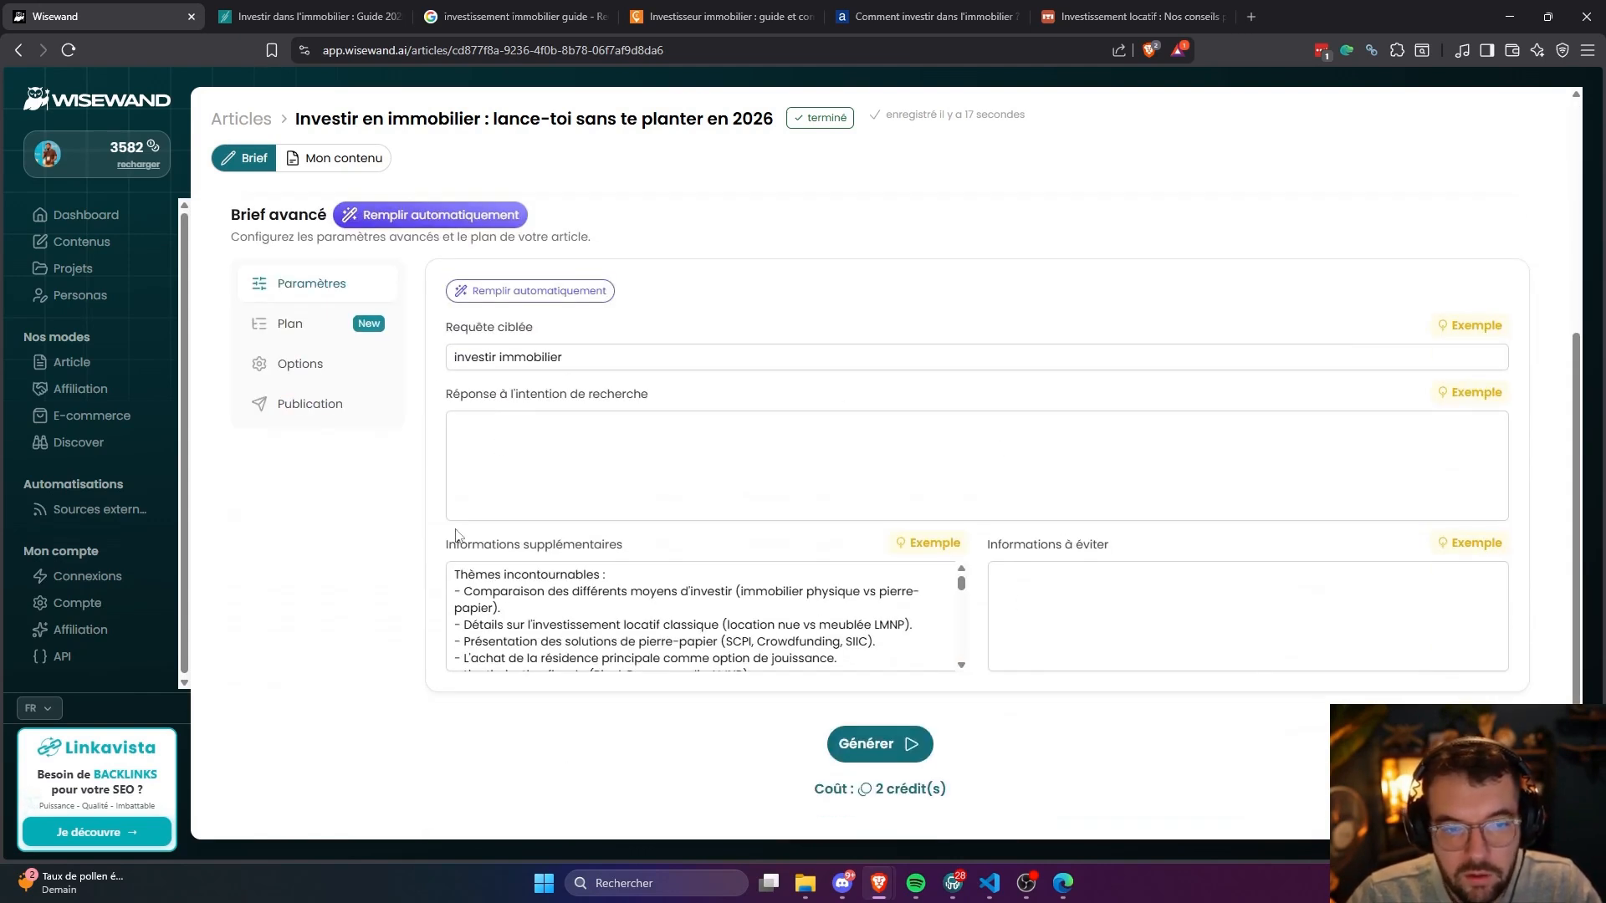
{"action": "left_click", "coordinate": [288, 327]}
{"action": "scroll", "coordinate": [798, 415], "scroll_direction": "down", "scroll_amount": 8}
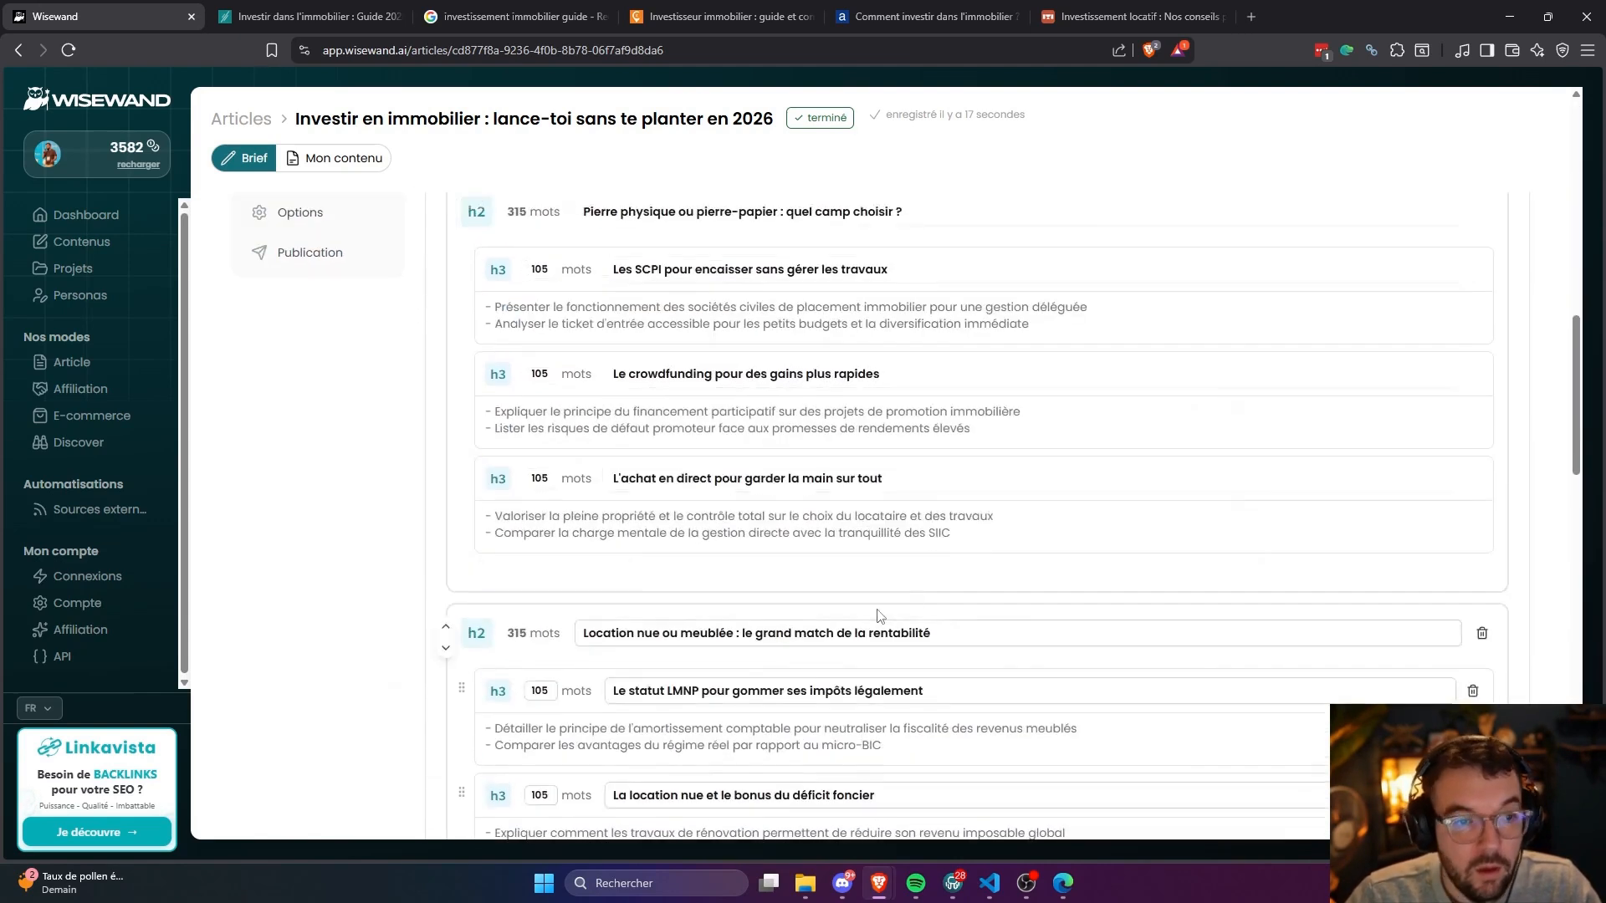
{"action": "scroll", "coordinate": [415, 442], "scroll_direction": "up", "scroll_amount": 6}
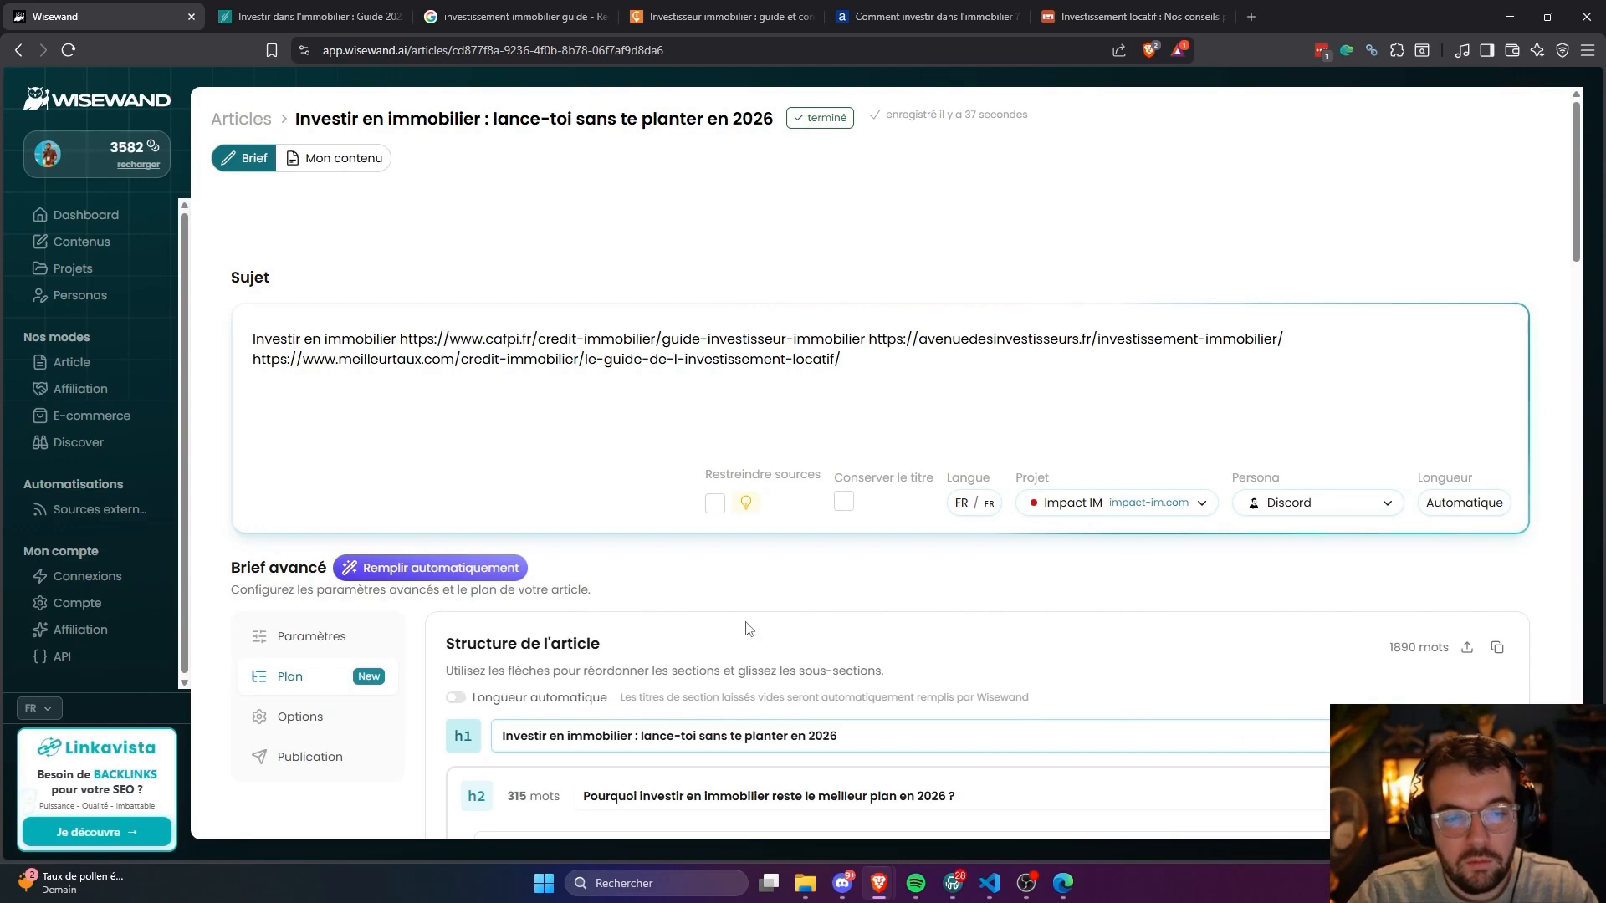
{"action": "scroll", "coordinate": [677, 574], "scroll_direction": "down", "scroll_amount": 4}
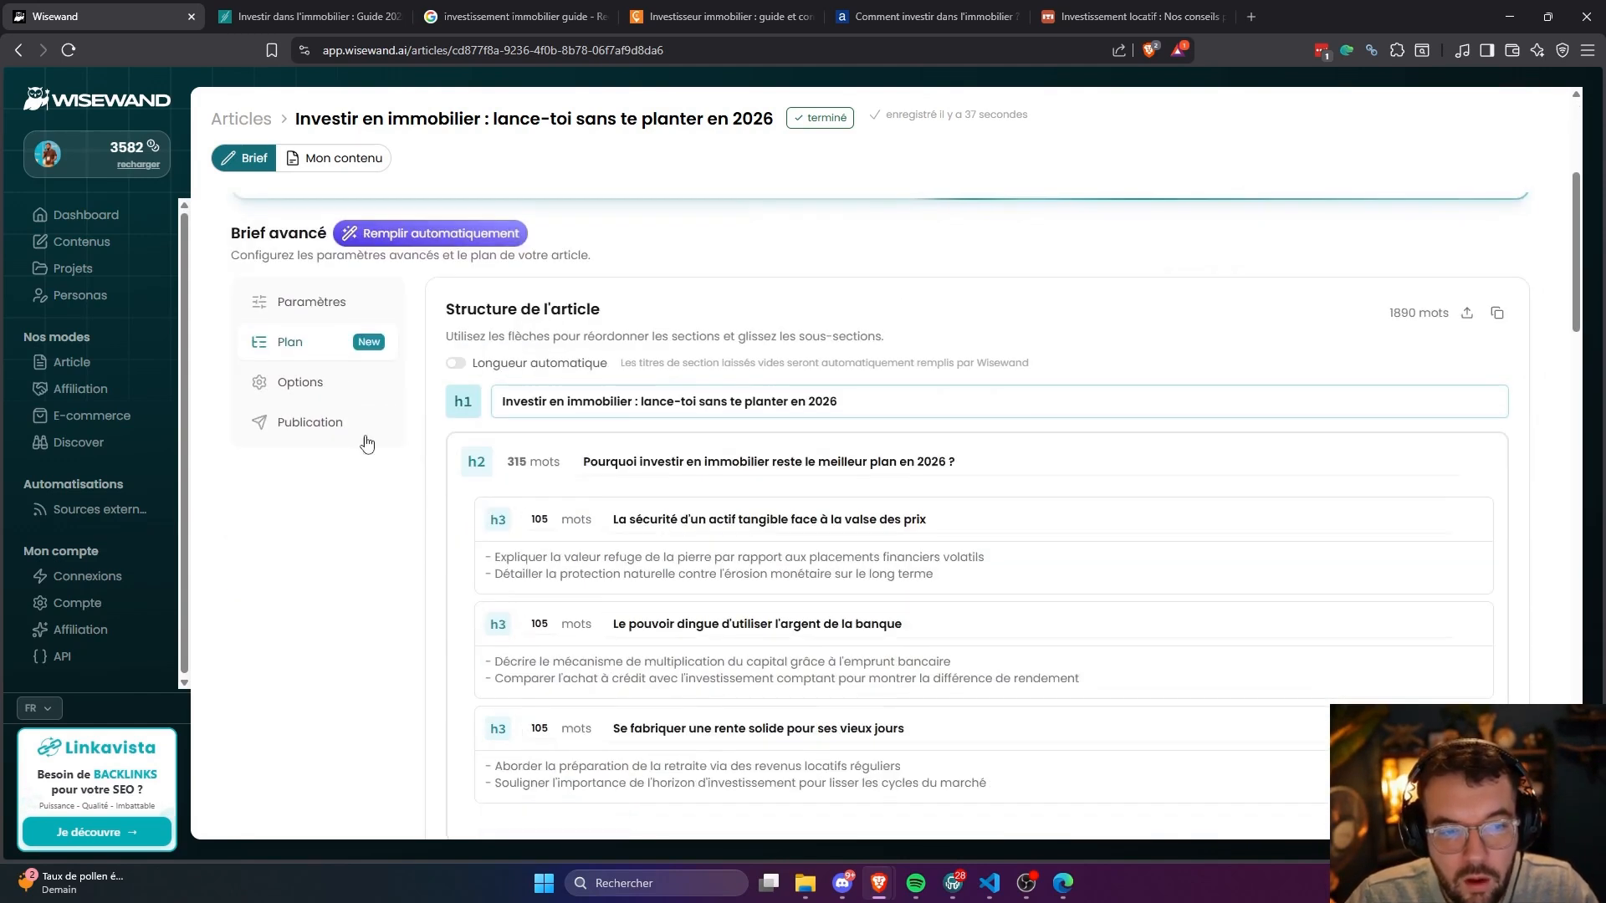
Open the link entry form in the article's generation options.
{"action": "left_click", "coordinate": [301, 381]}
{"action": "scroll", "coordinate": [678, 462], "scroll_direction": "down", "scroll_amount": 1}
{"action": "mouse_move", "coordinate": [766, 497]}
{"action": "left_click", "coordinate": [619, 551]}
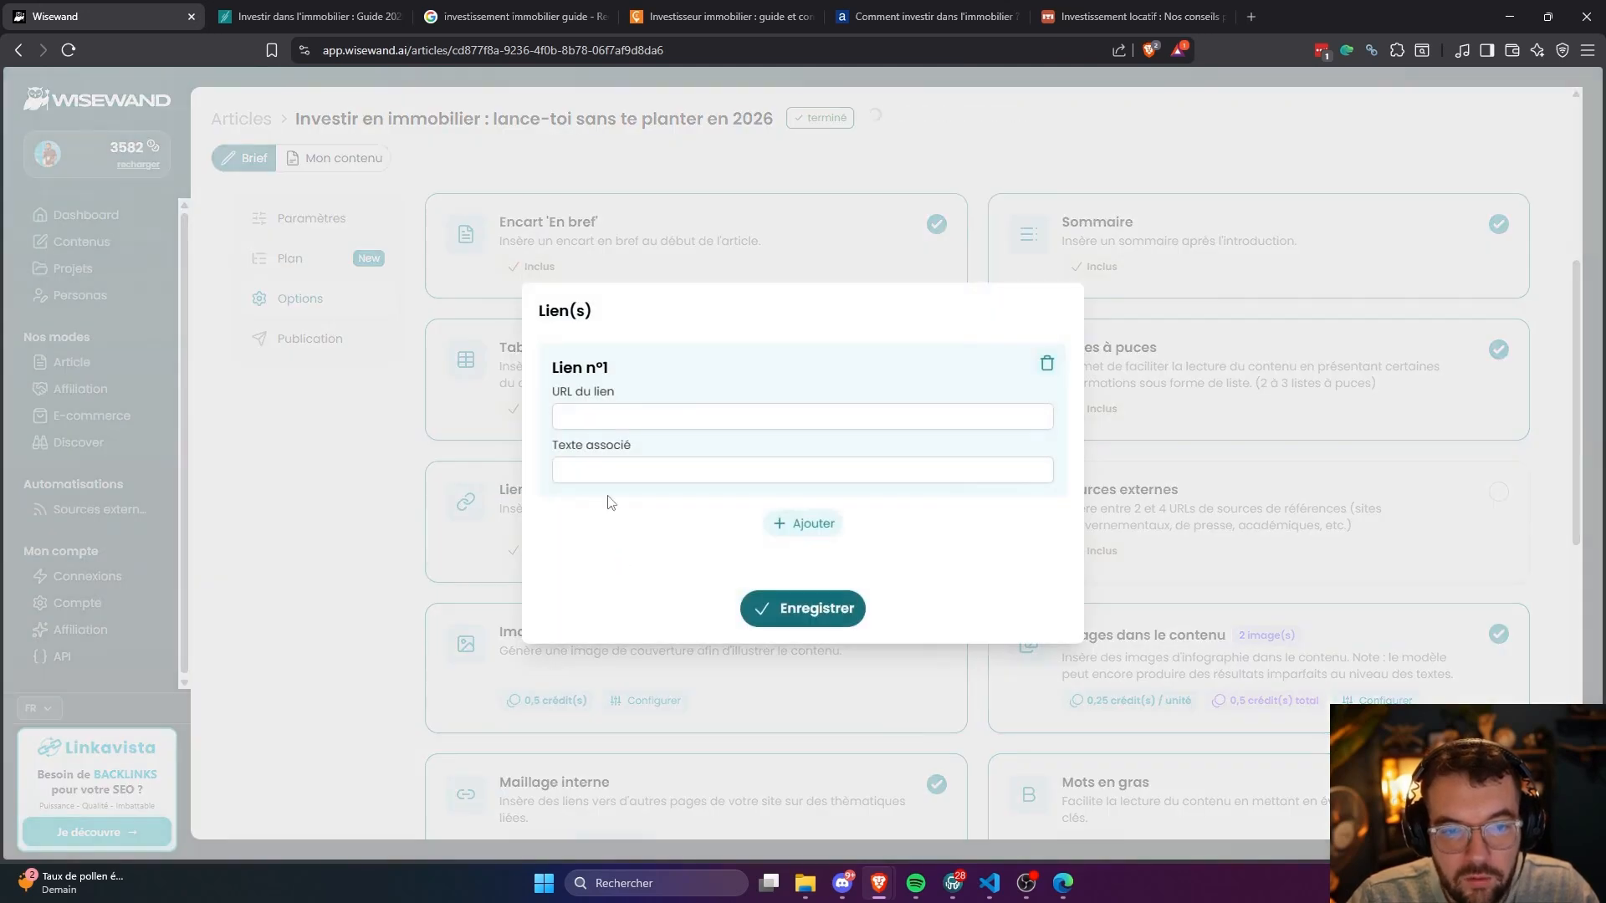